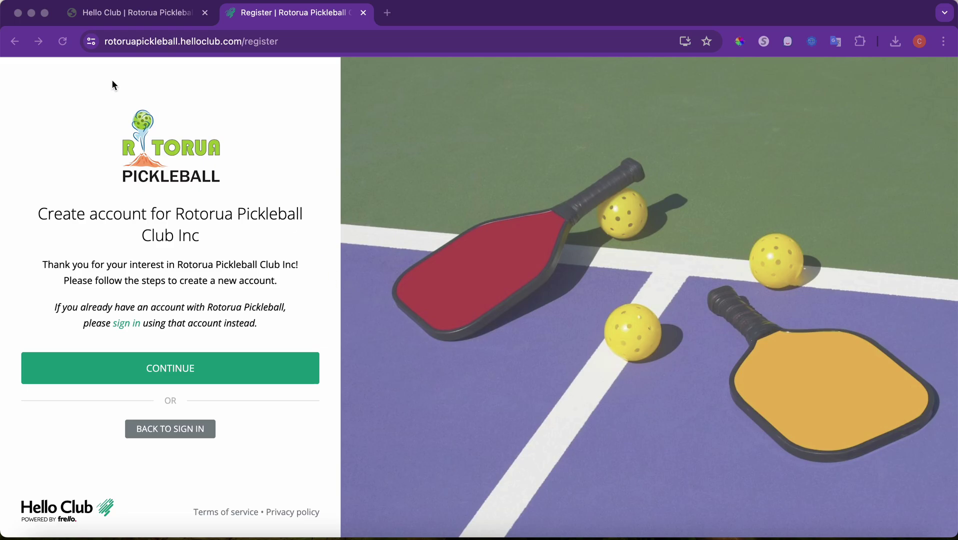
# - View the sign-up flyer, start registration, accept the terms, choose email sign-up and try the empty details form
pyautogui.click(139, 15)
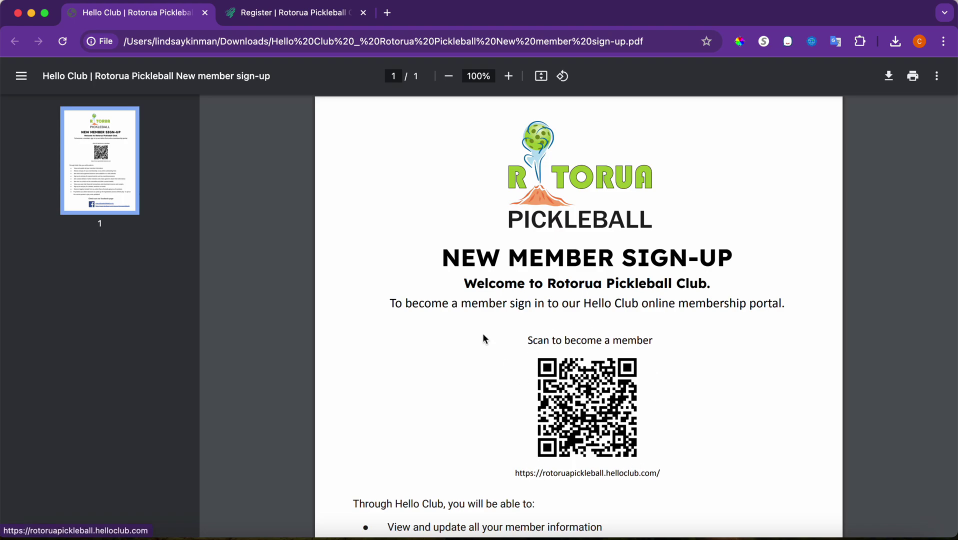
pyautogui.click(292, 13)
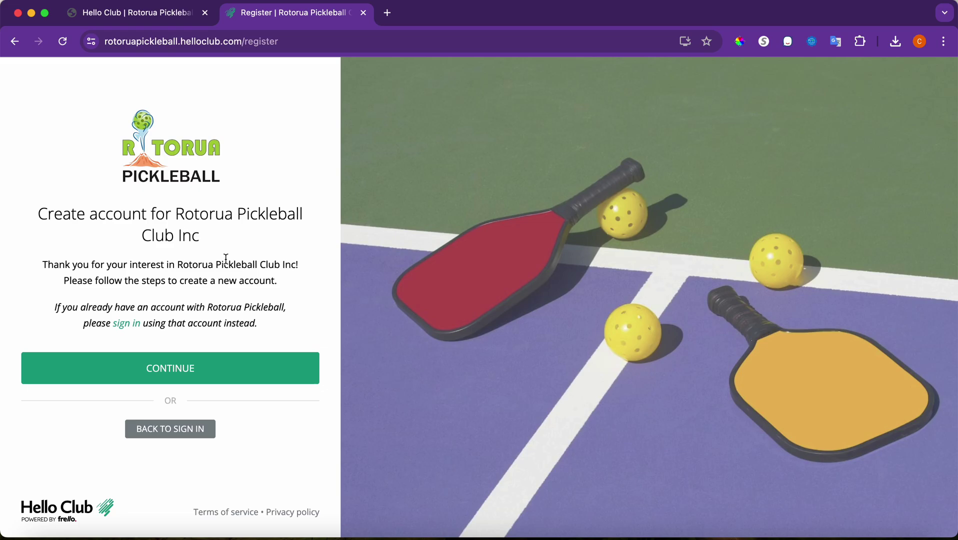
pyautogui.click(182, 370)
pyautogui.scroll(-10, 180, 363)
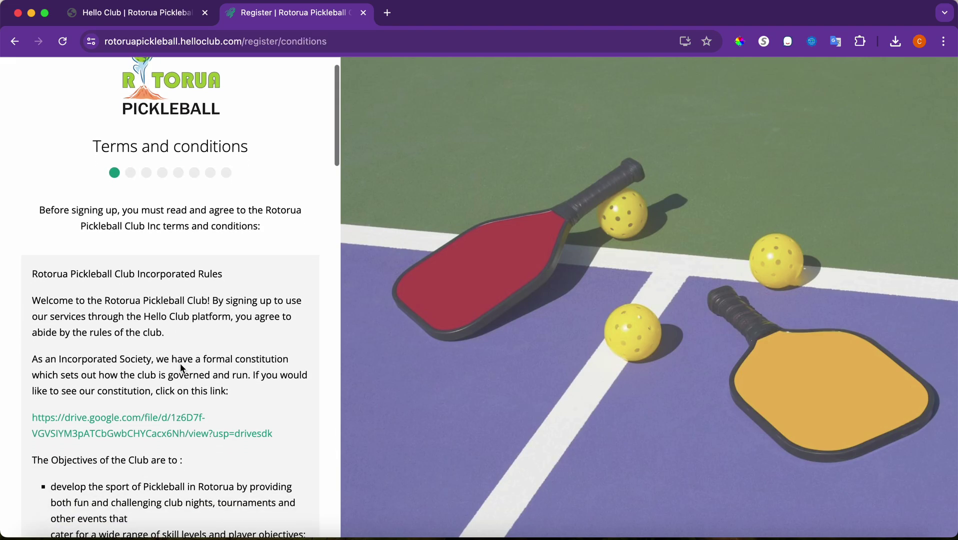
pyautogui.scroll(-20, 181, 365)
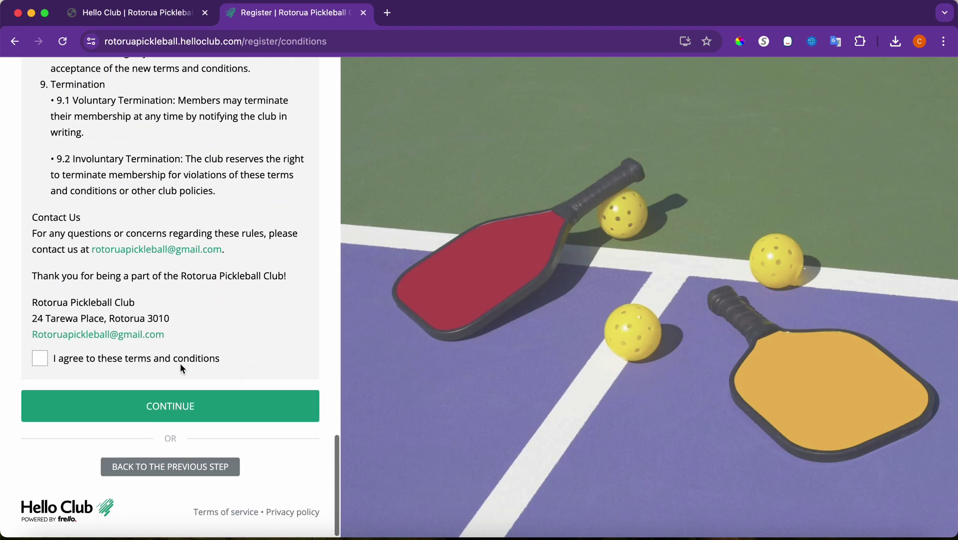
pyautogui.click(43, 359)
pyautogui.click(117, 403)
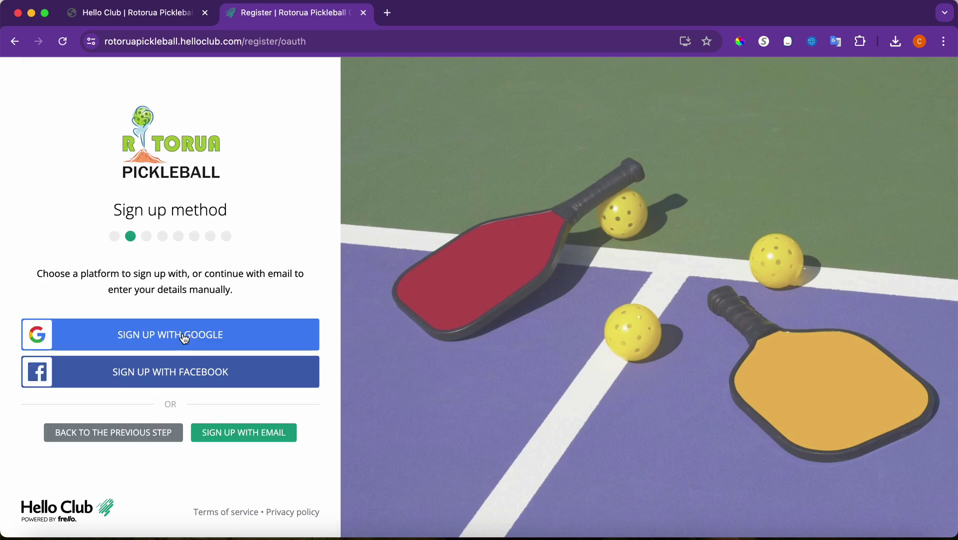
pyautogui.click(222, 431)
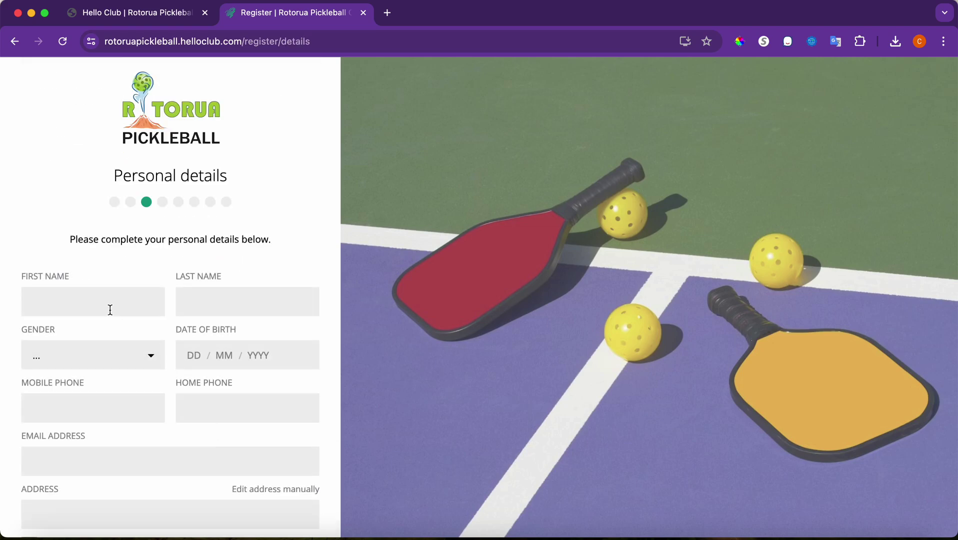
pyautogui.scroll(-5, 105, 310)
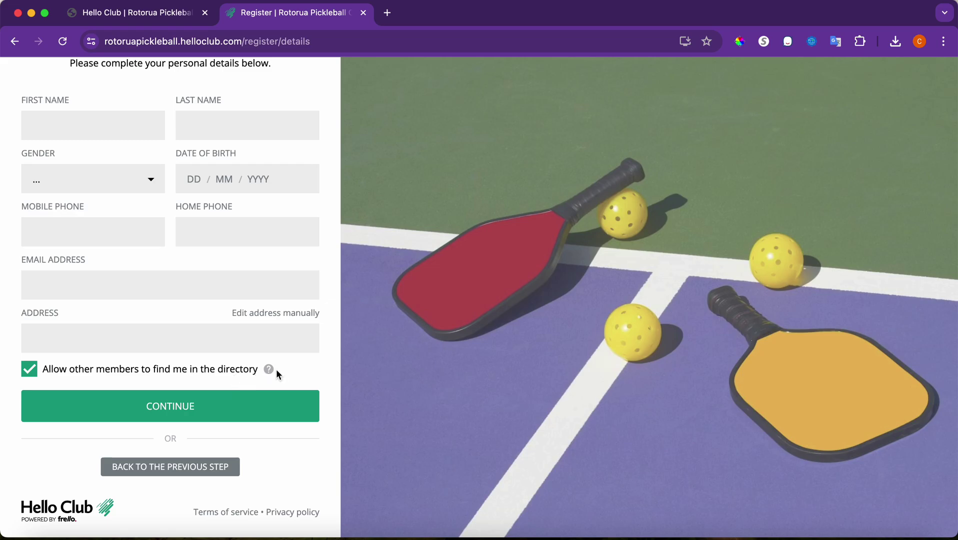
pyautogui.click(130, 407)
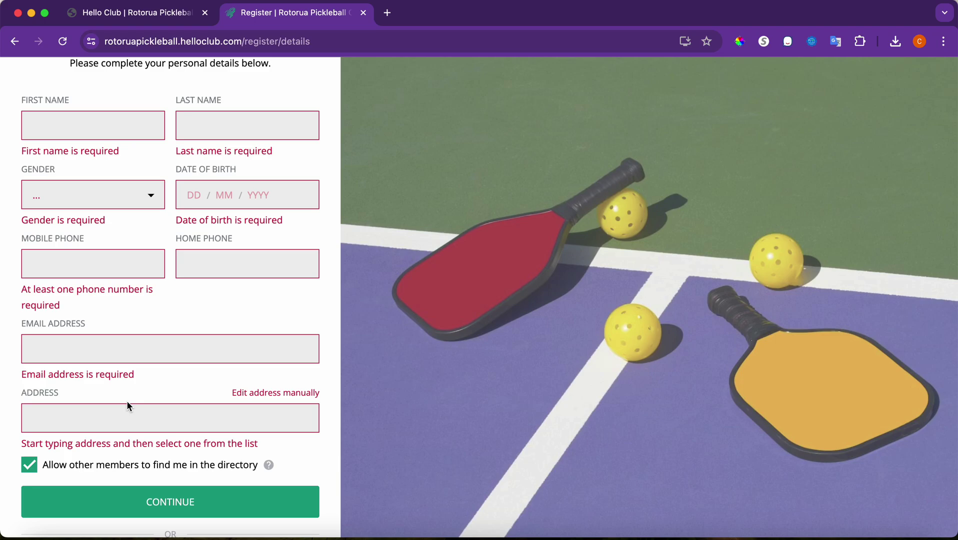
# - Step back through the registration stages to the club sign-in page
pyautogui.scroll(-3, 126, 406)
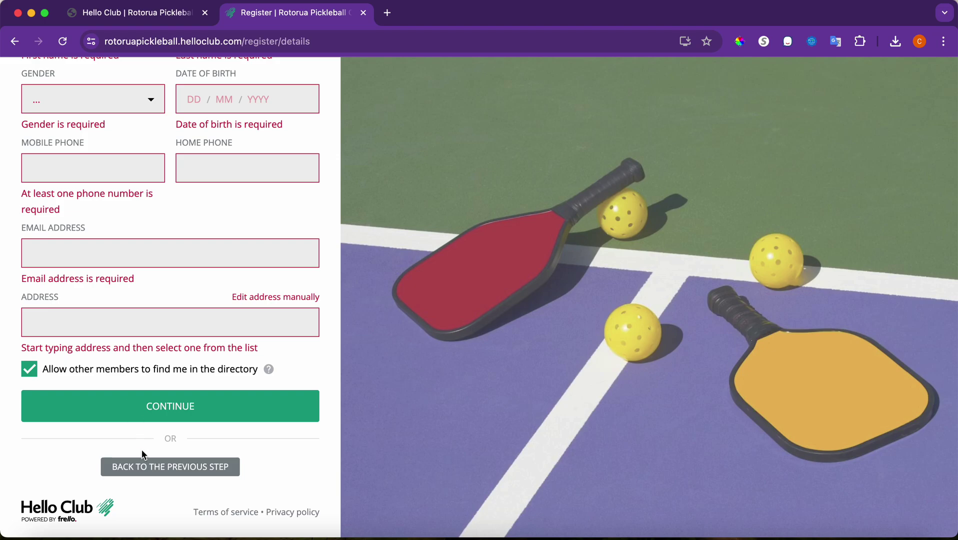
pyautogui.click(134, 468)
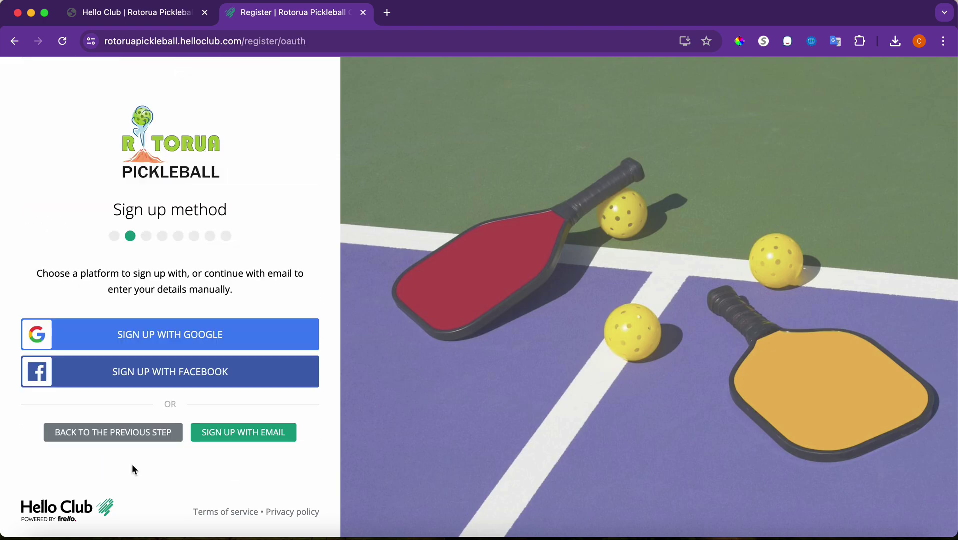
pyautogui.click(233, 439)
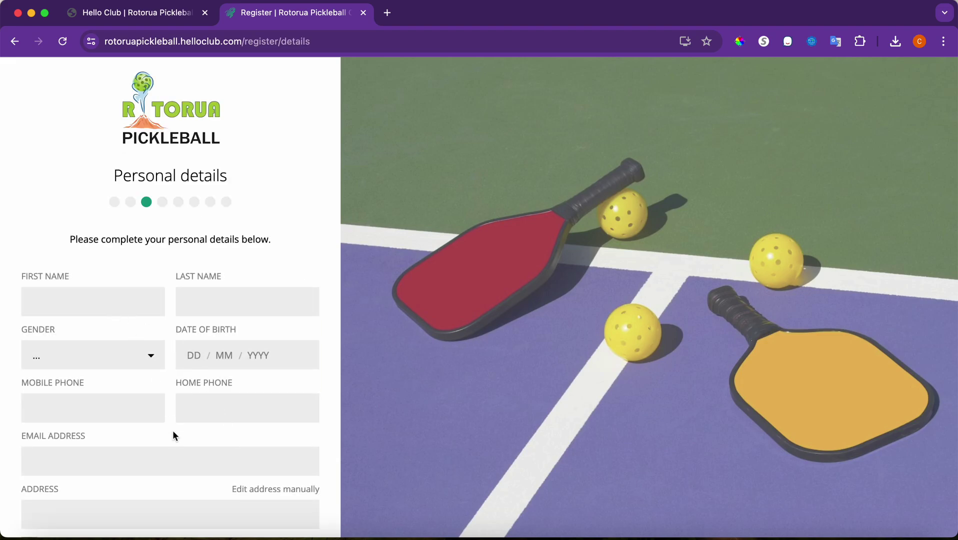
pyautogui.scroll(-4, 173, 435)
pyautogui.click(146, 466)
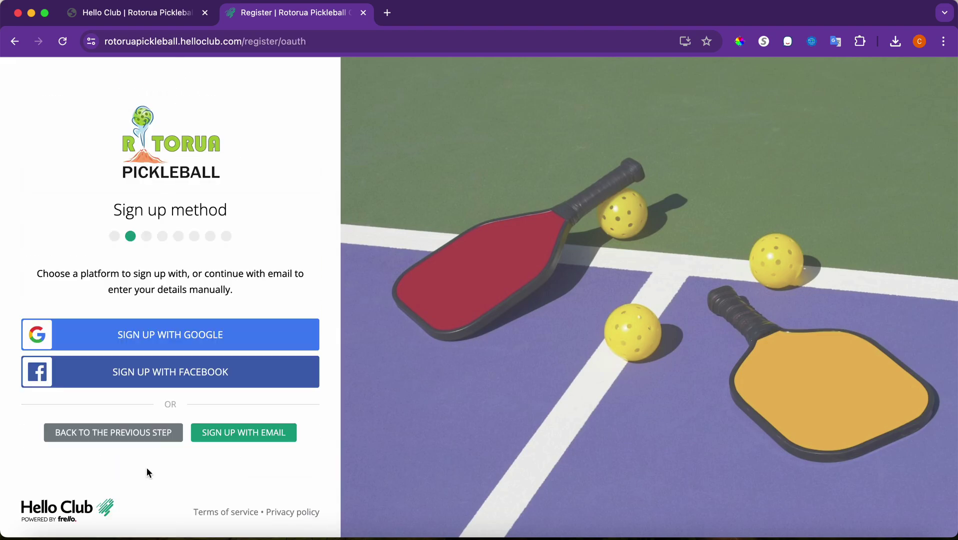
pyautogui.click(135, 442)
pyautogui.scroll(-15, 135, 440)
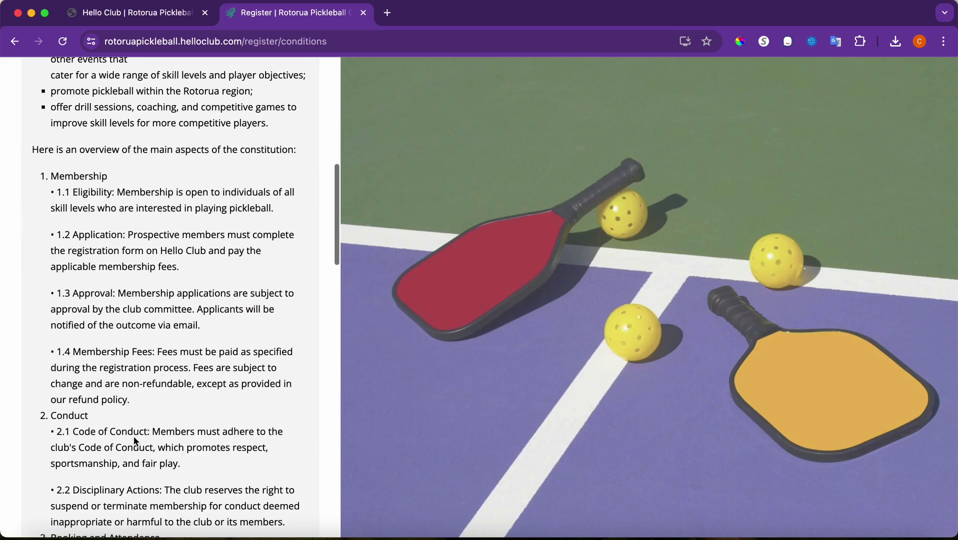
pyautogui.scroll(-10, 135, 441)
pyautogui.click(130, 467)
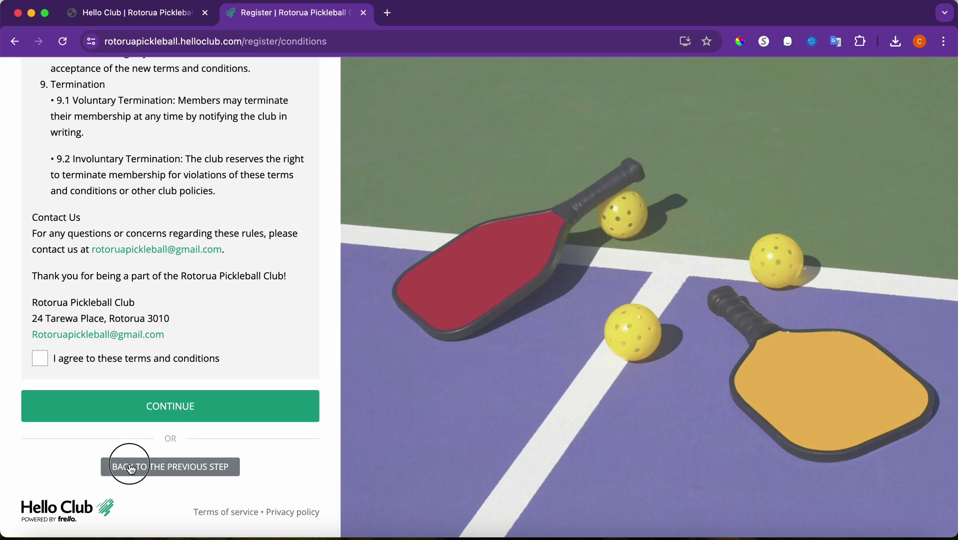
pyautogui.click(148, 429)
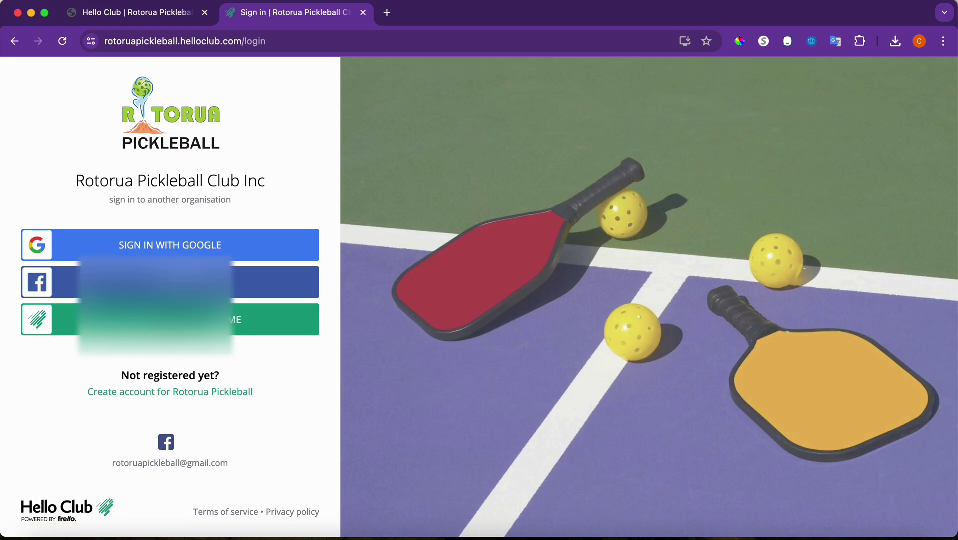
# - Sign in with the member's username and password, then scroll to the upcoming event cards
pyautogui.click(275, 319)
pyautogui.click(86, 239)
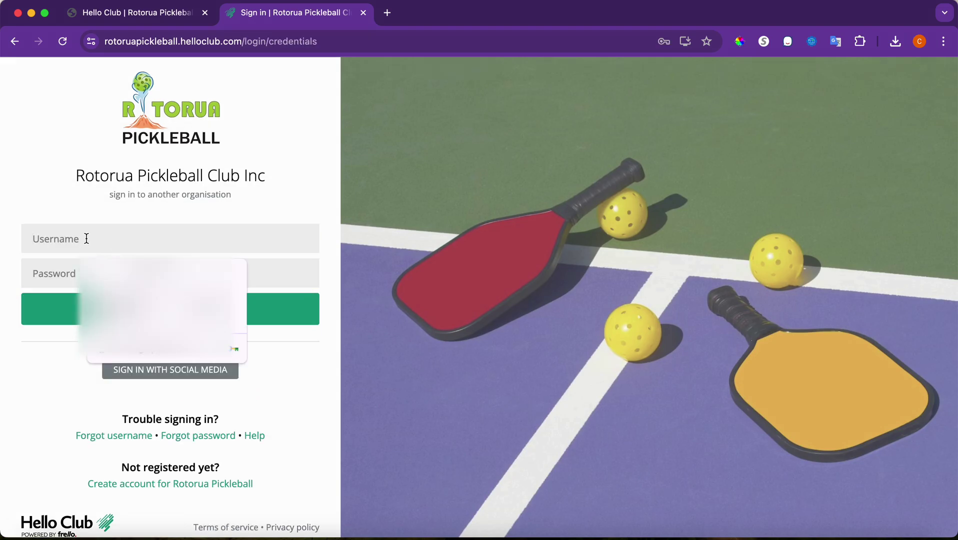
pyautogui.write('duck')
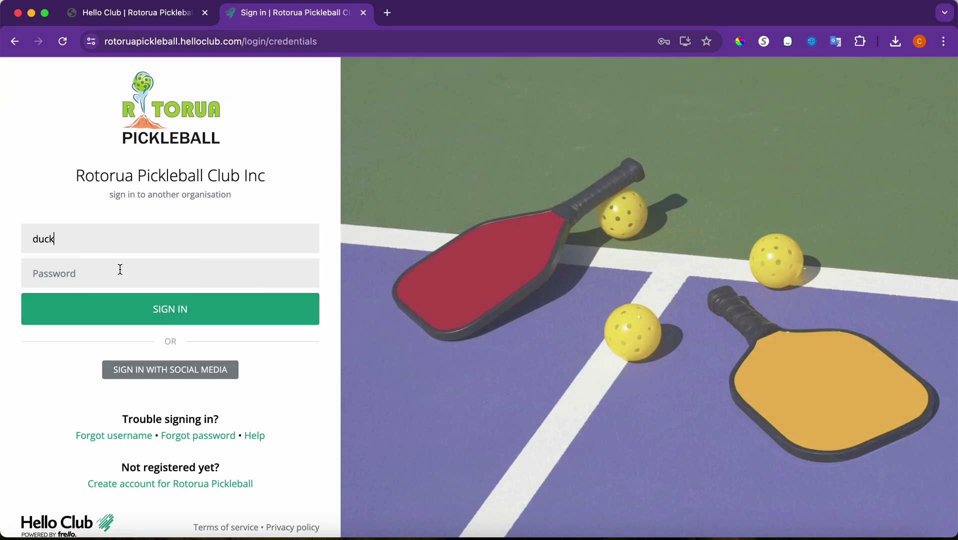
pyautogui.click(88, 274)
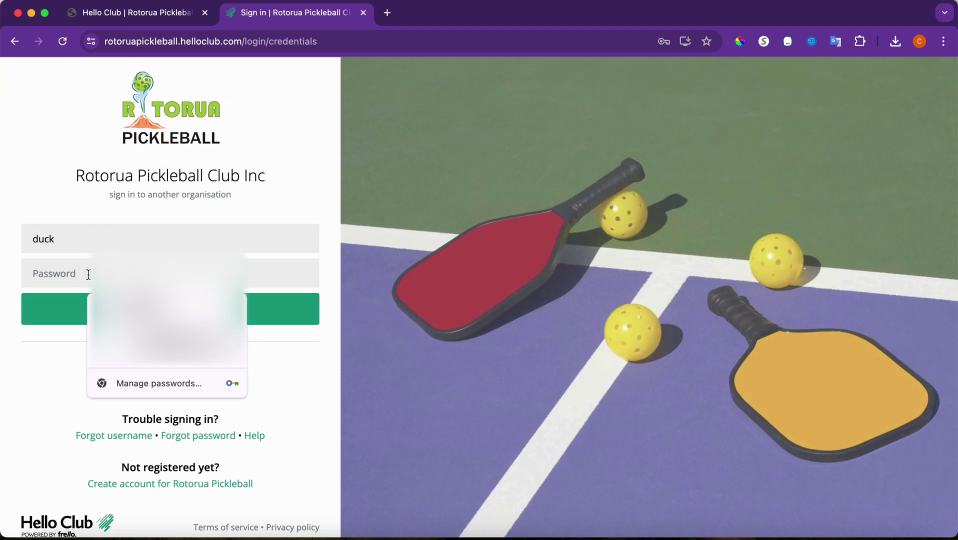
pyautogui.write('********')
pyautogui.press('Return')
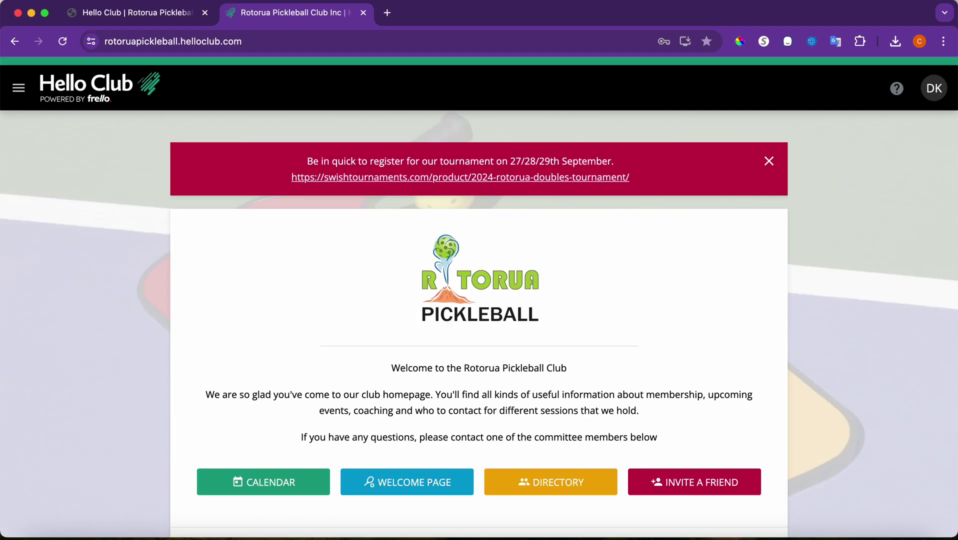
pyautogui.scroll(-5, 295, 336)
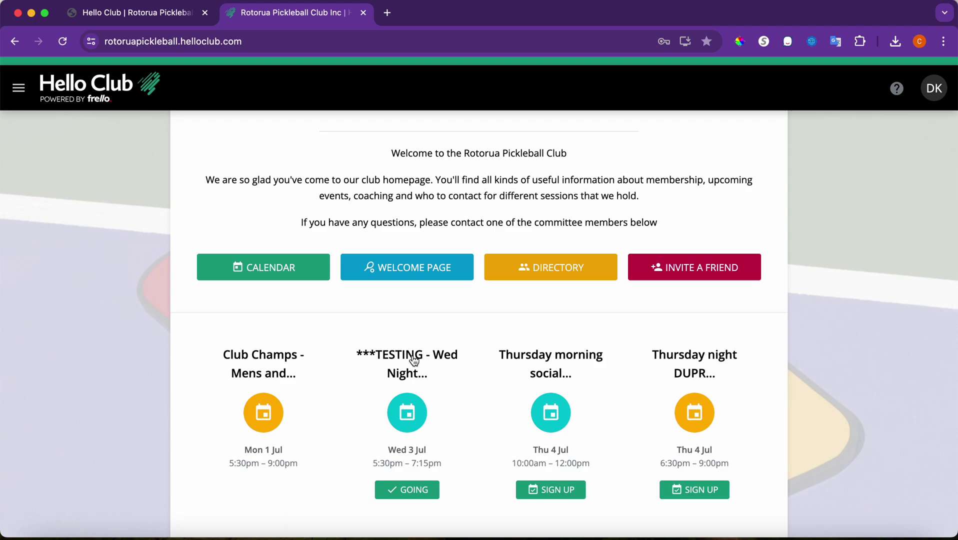
# - Cancel attendance at the Wed 3 Jul TESTING event so it shows 3 going
pyautogui.click(411, 496)
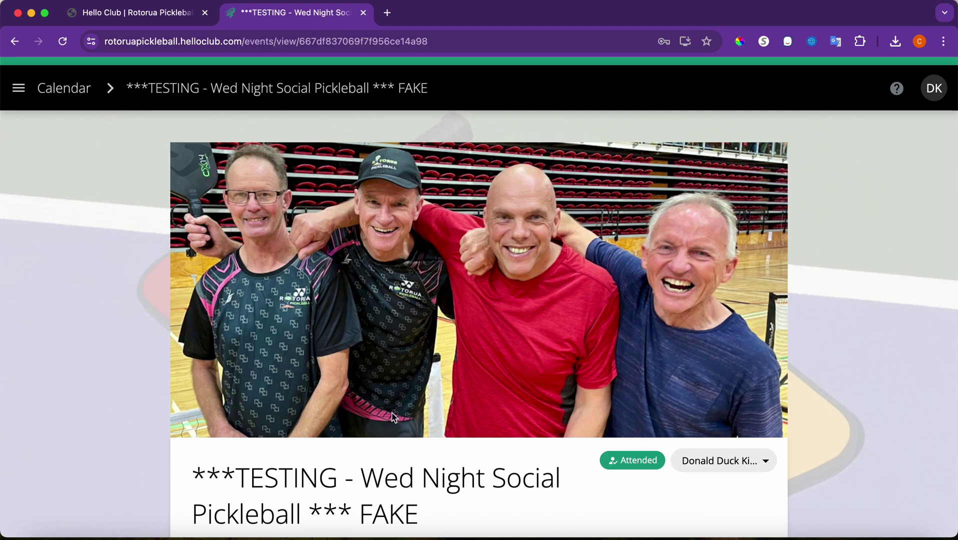
pyautogui.scroll(-5, 391, 412)
pyautogui.scroll(-2, 391, 411)
pyautogui.click(283, 338)
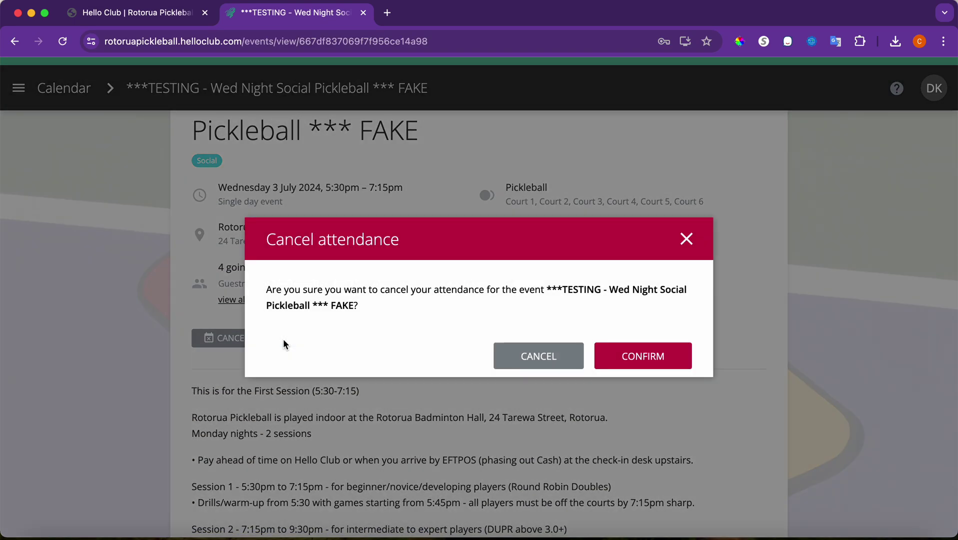
pyautogui.click(639, 369)
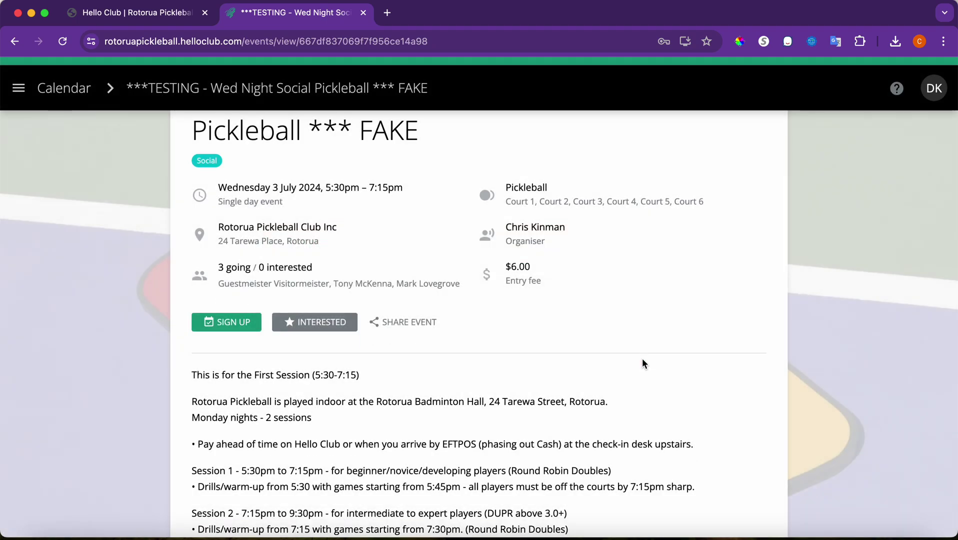
pyautogui.scroll(2, 485, 393)
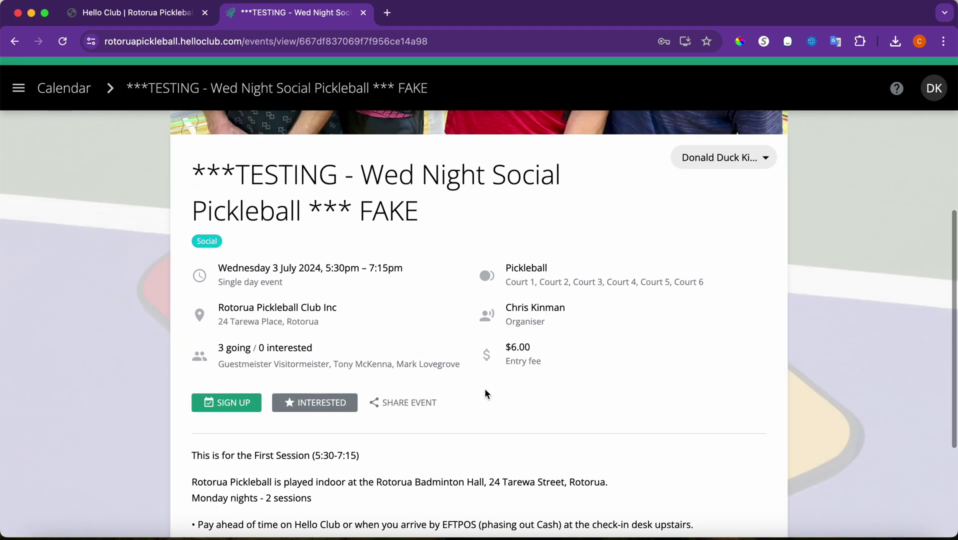
pyautogui.scroll(2, 485, 395)
pyautogui.scroll(-3, 485, 394)
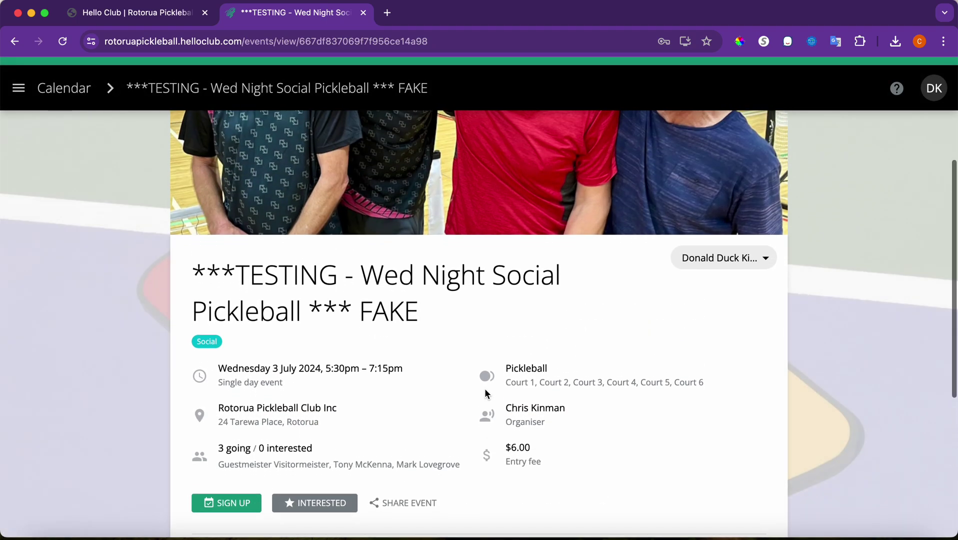
pyautogui.scroll(2, 485, 394)
# - Switch between family members in the member dropdown, ending back on the original member
pyautogui.click(764, 253)
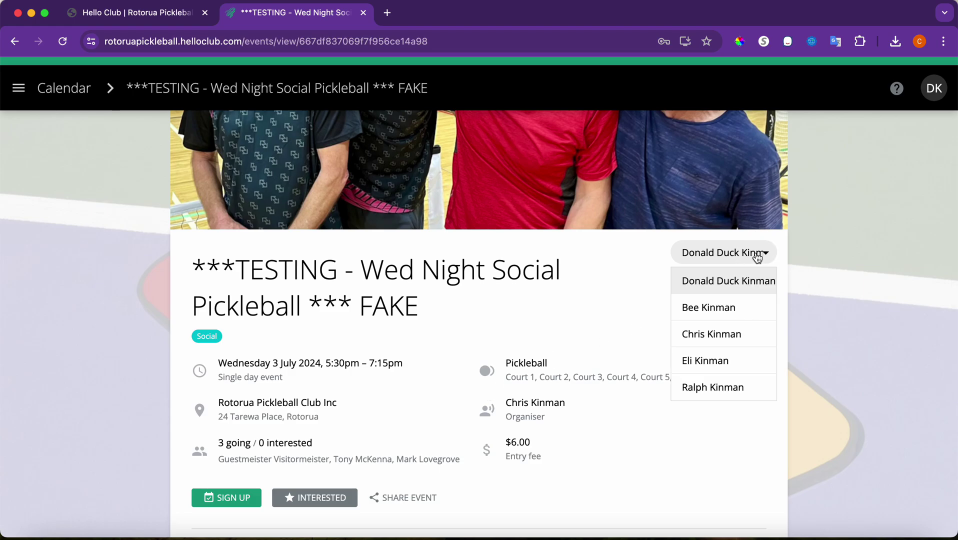
pyautogui.click(725, 342)
pyautogui.click(725, 256)
pyautogui.click(726, 303)
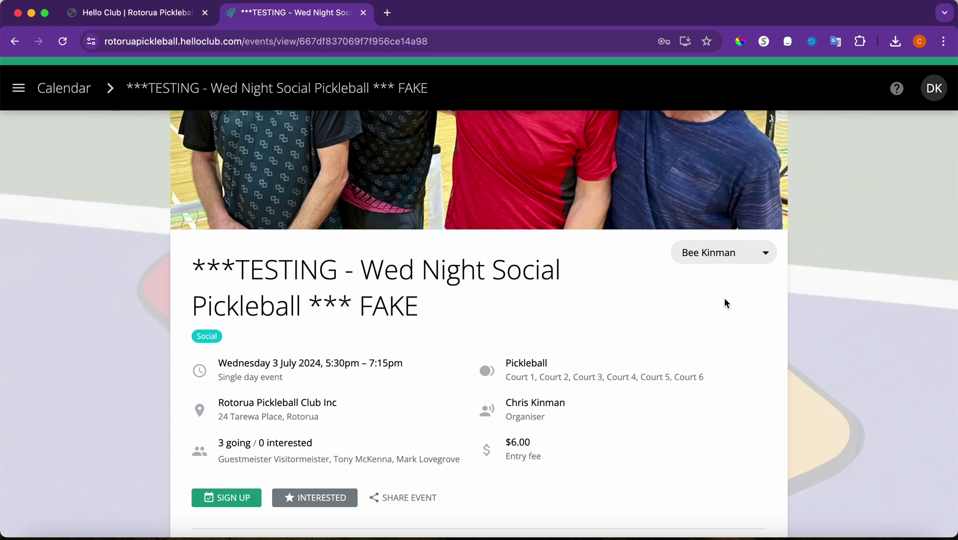
pyautogui.click(719, 262)
pyautogui.click(717, 278)
pyautogui.scroll(-3, 479, 375)
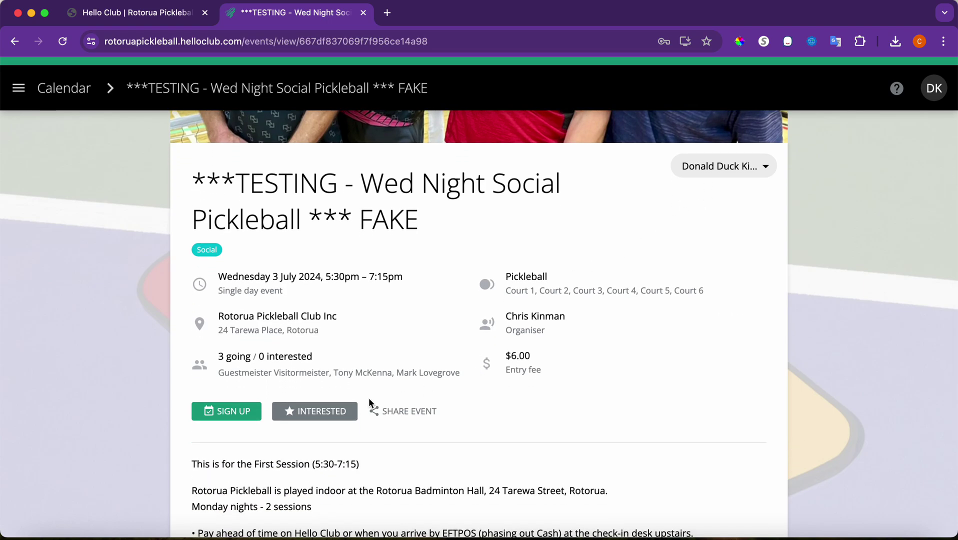
# - Start the event sign-up, choose paying the $6.00 fee instead of a coupon, and continue
pyautogui.click(230, 413)
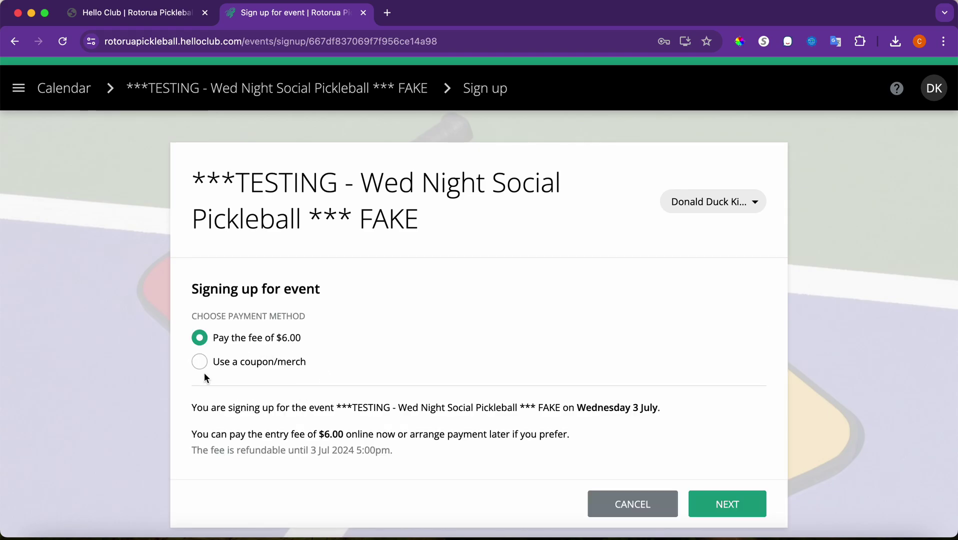
pyautogui.click(200, 364)
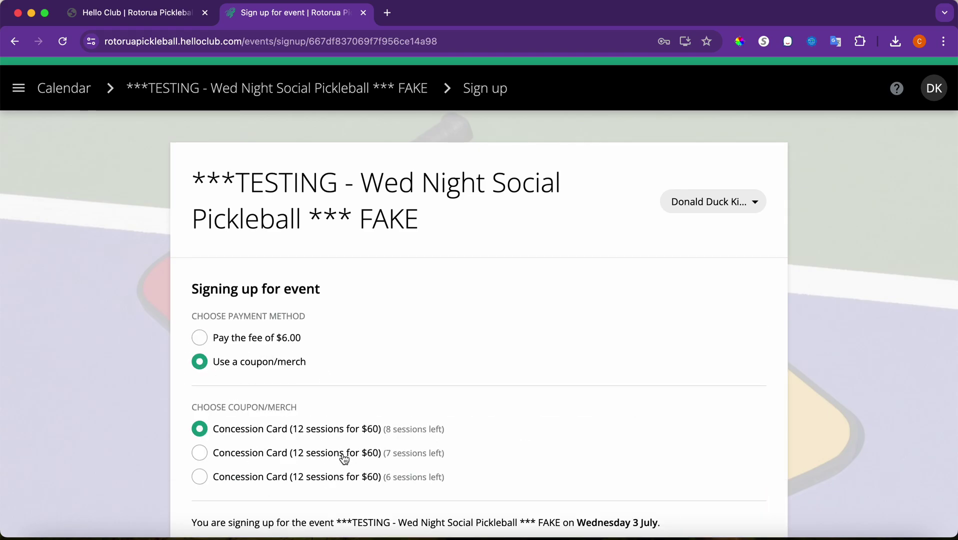
pyautogui.scroll(-3, 377, 463)
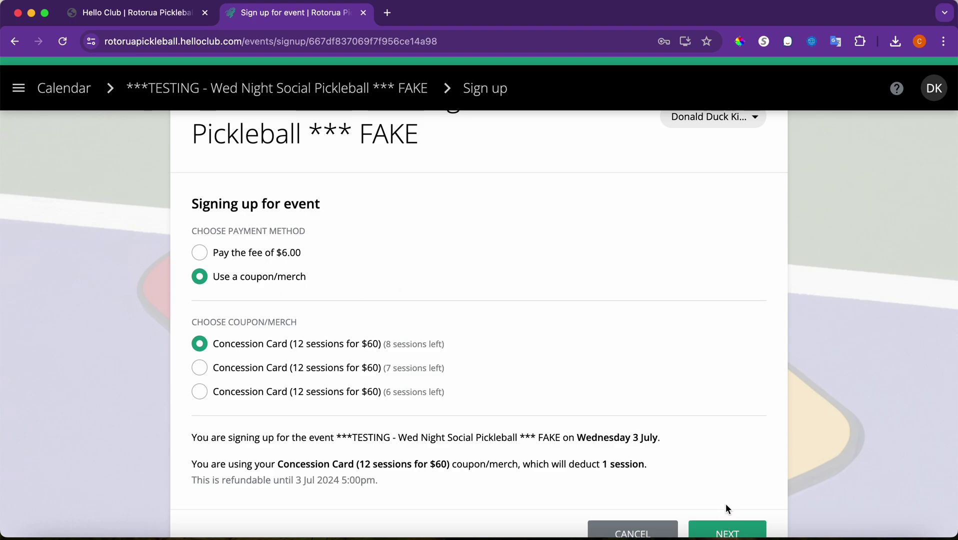
pyautogui.scroll(3, 615, 359)
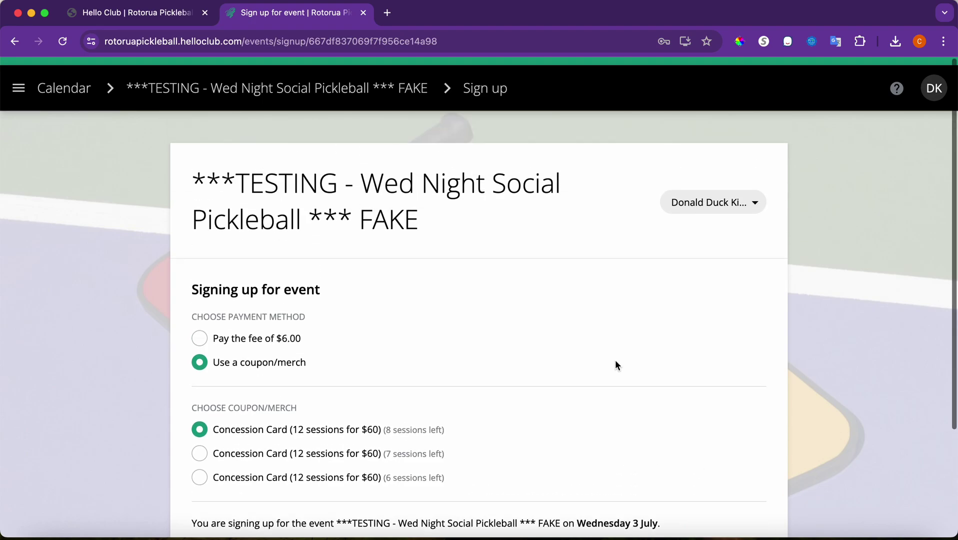
pyautogui.click(194, 346)
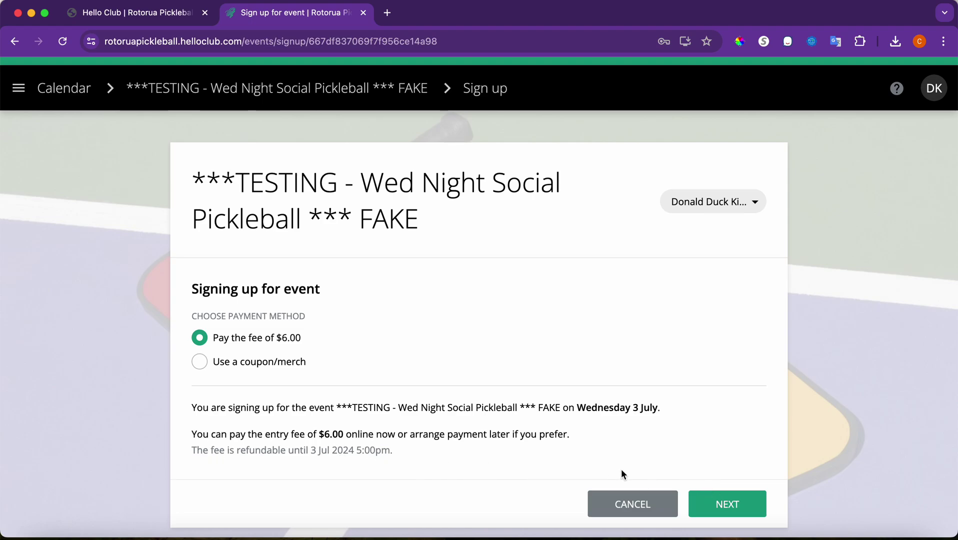
pyautogui.click(738, 504)
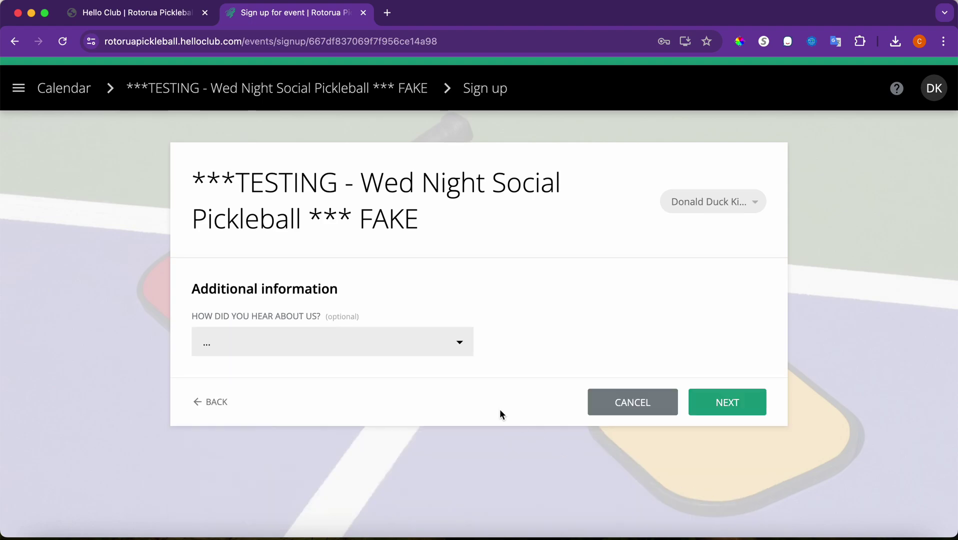
# - Answer Facebook for how they heard, preview POLi payment, then return to payment methods
pyautogui.click(409, 360)
pyautogui.click(320, 396)
pyautogui.click(720, 401)
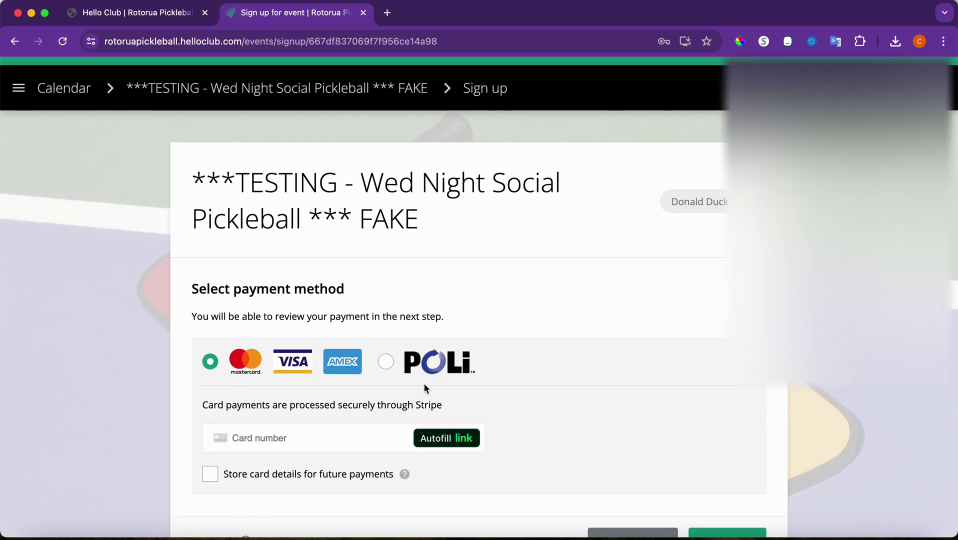
pyautogui.click(385, 362)
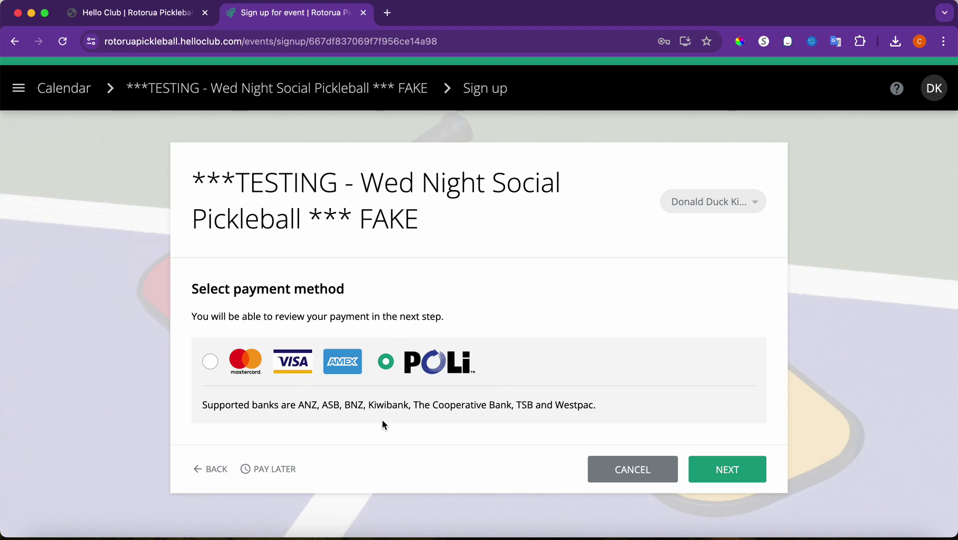
pyautogui.click(740, 470)
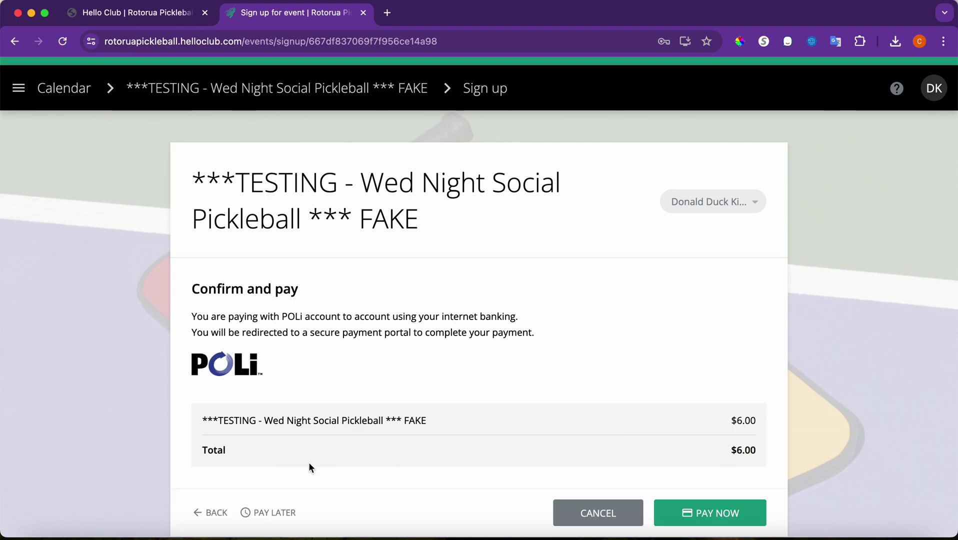
pyautogui.scroll(-2, 398, 416)
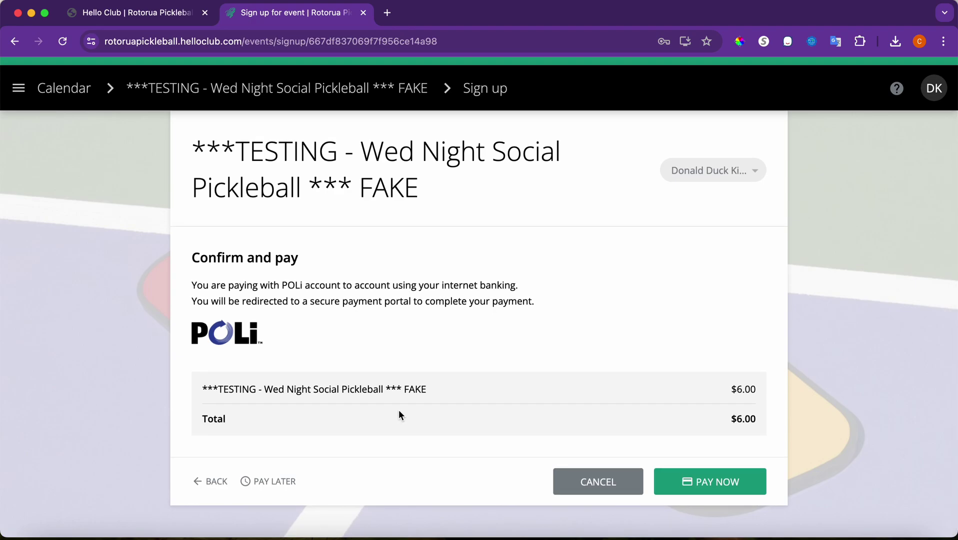
pyautogui.click(205, 480)
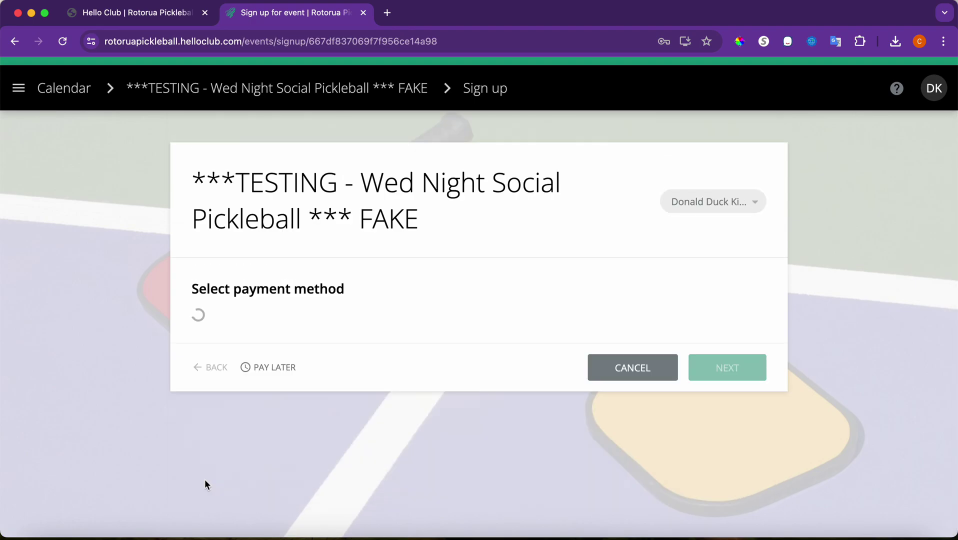
pyautogui.scroll(-3, 249, 486)
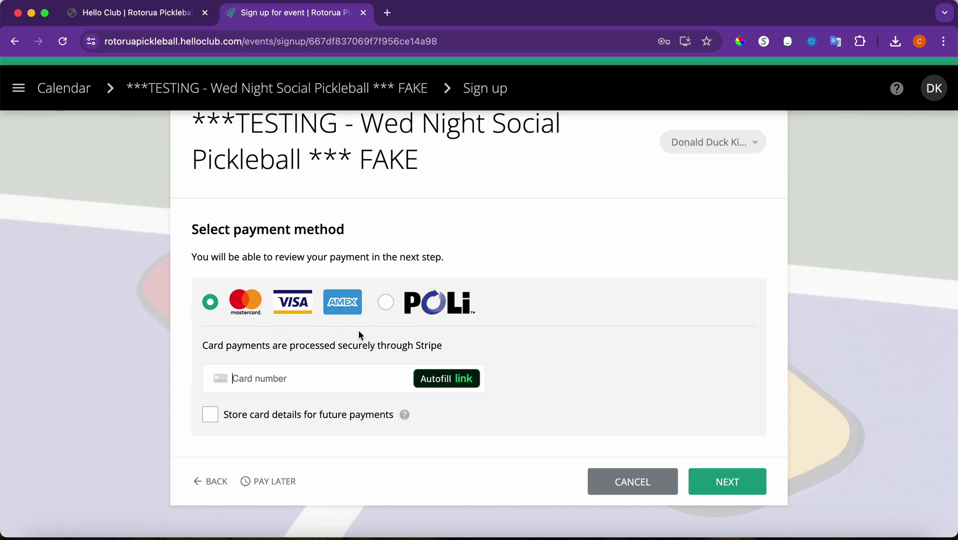
# - Choose pay later, agree to arrange payment, confirm, and close the completion message
pyautogui.click(277, 482)
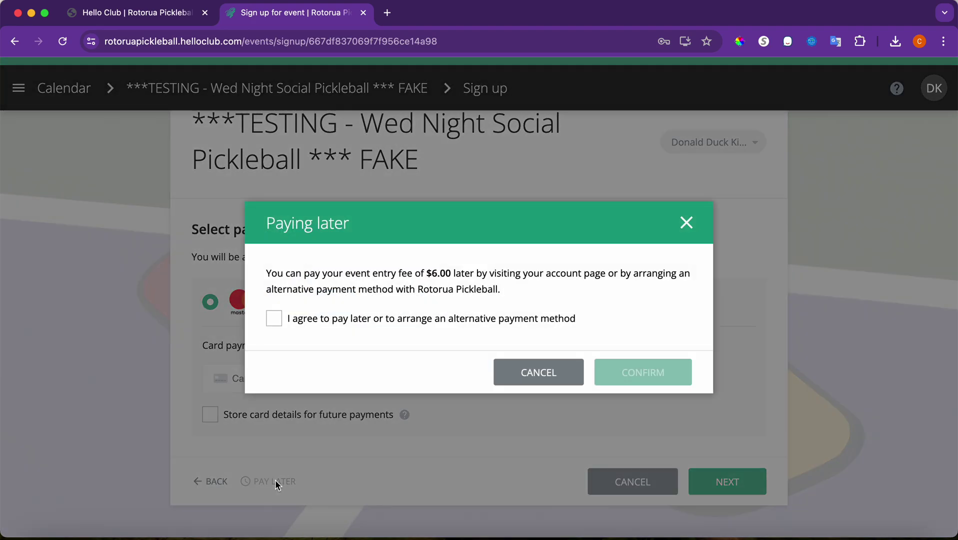
pyautogui.click(276, 318)
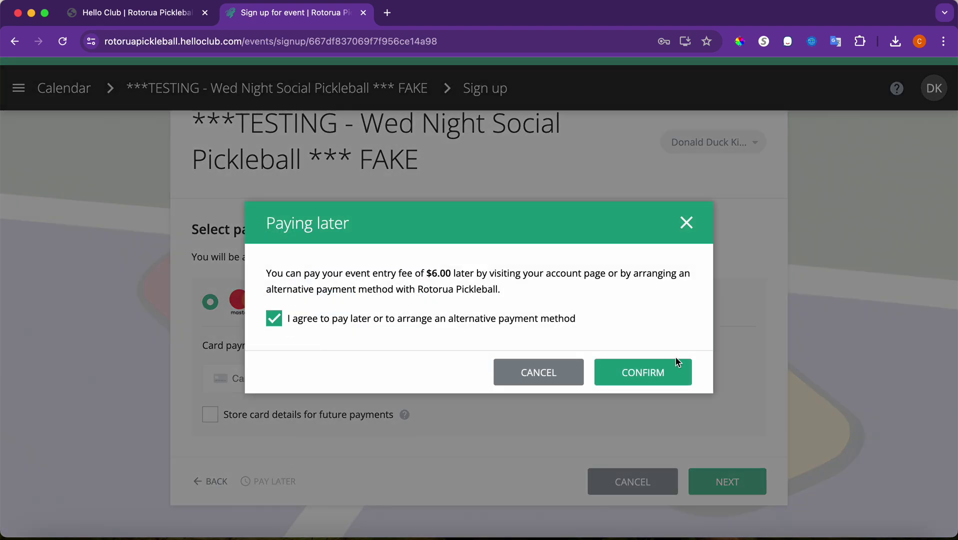
pyautogui.click(670, 370)
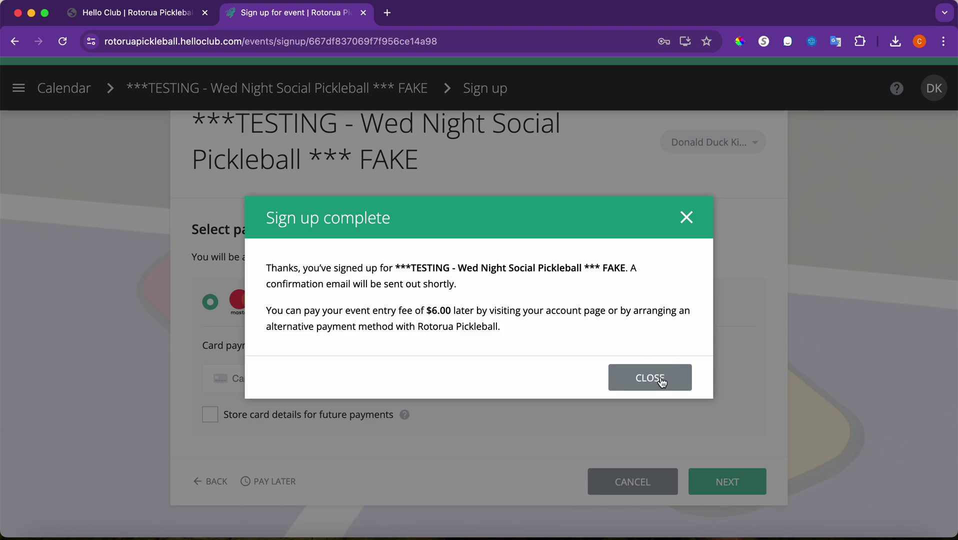
pyautogui.click(661, 381)
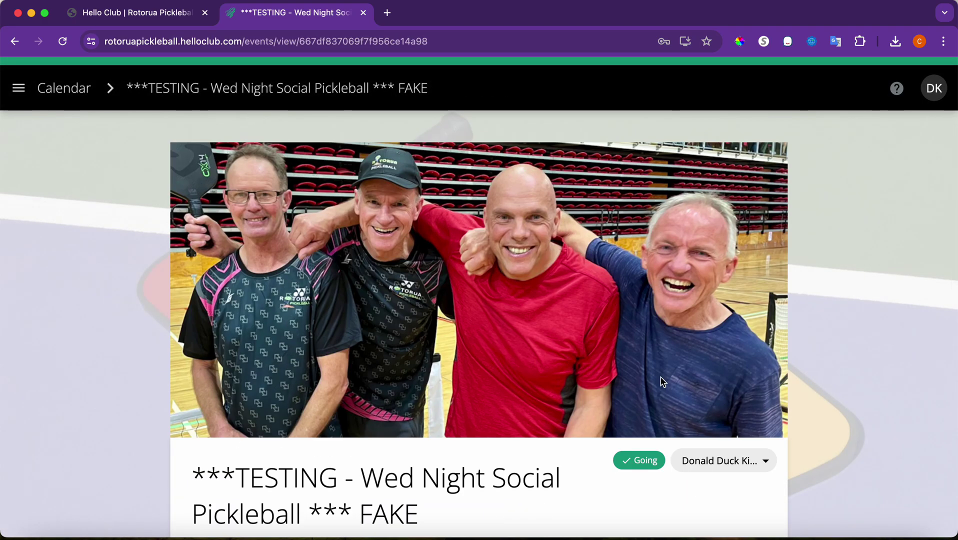
pyautogui.scroll(-7, 521, 415)
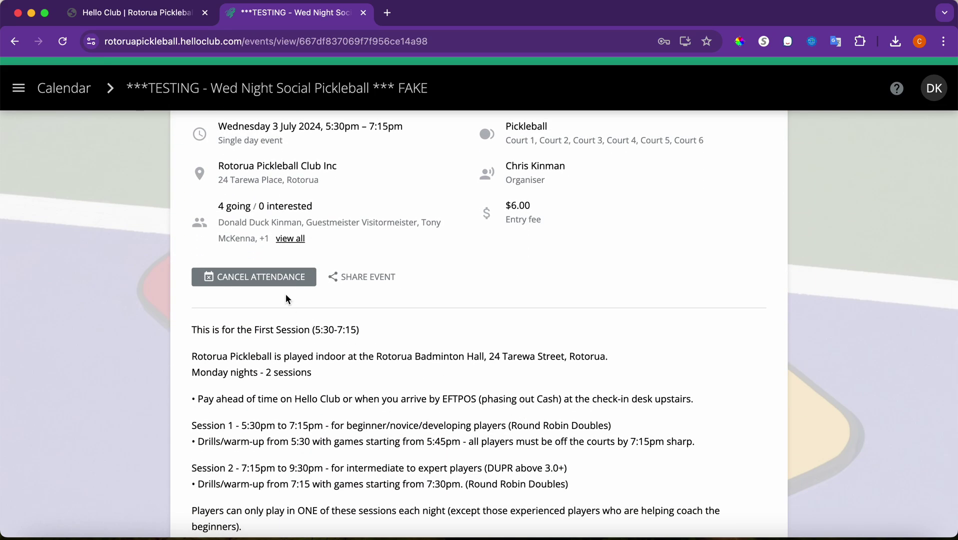
pyautogui.scroll(10, 604, 345)
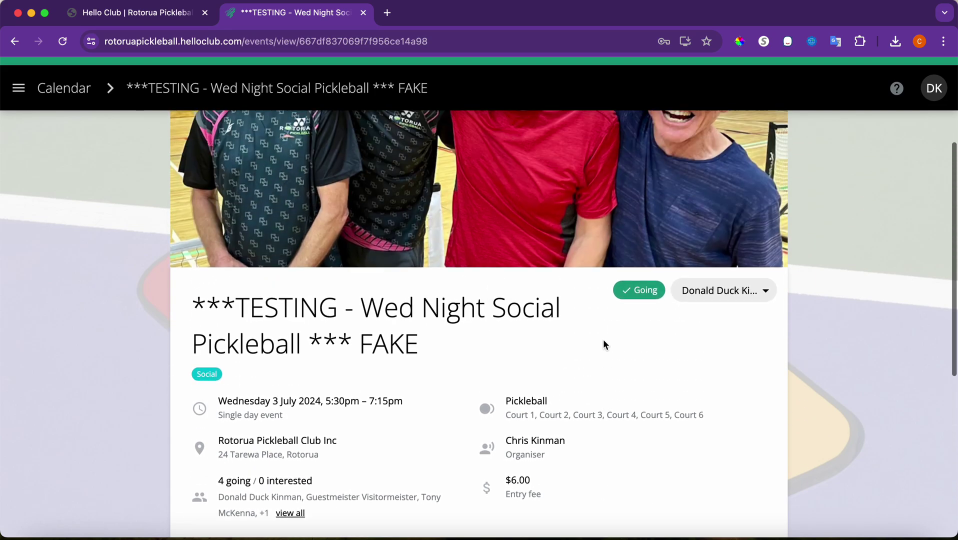
# - Sign out of the test member account and sign back in as admin with Google
pyautogui.click(939, 95)
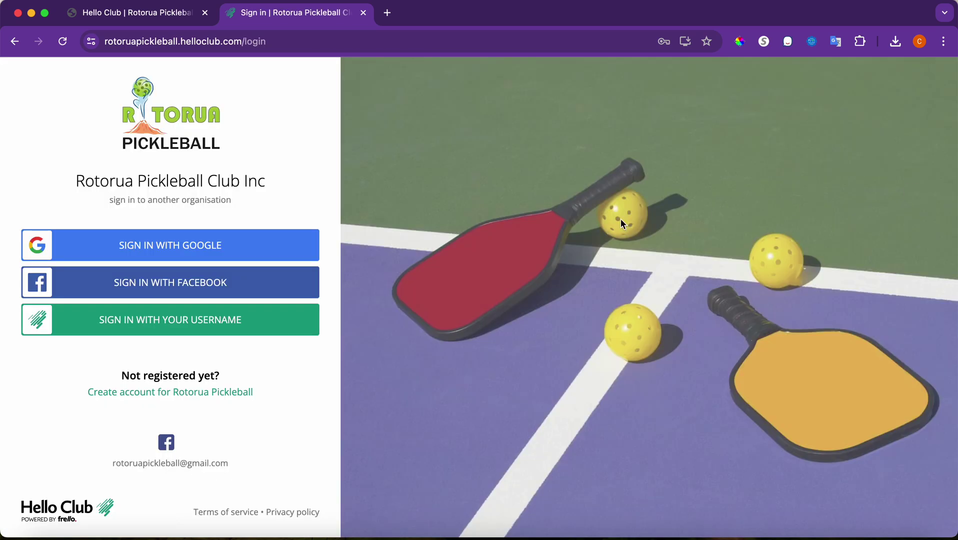
pyautogui.click(208, 248)
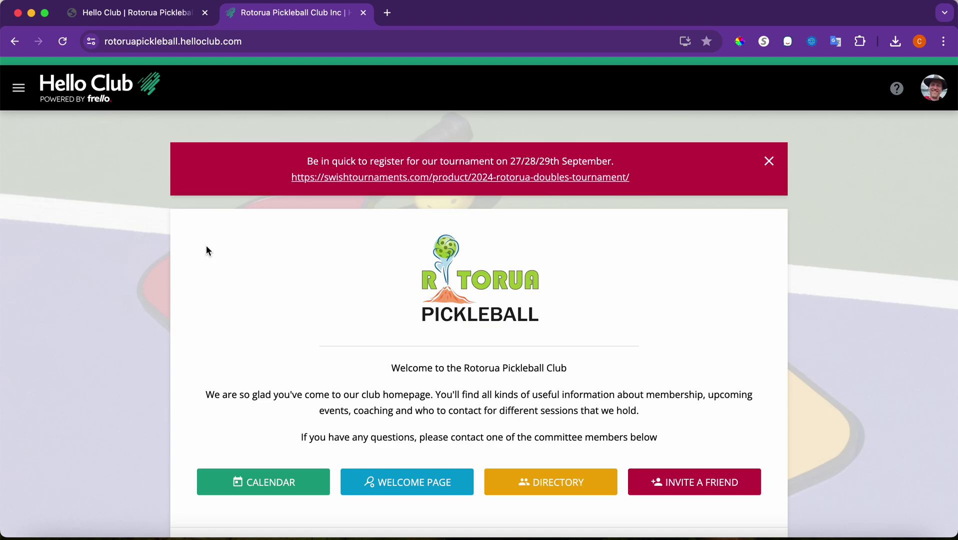
pyautogui.click(20, 98)
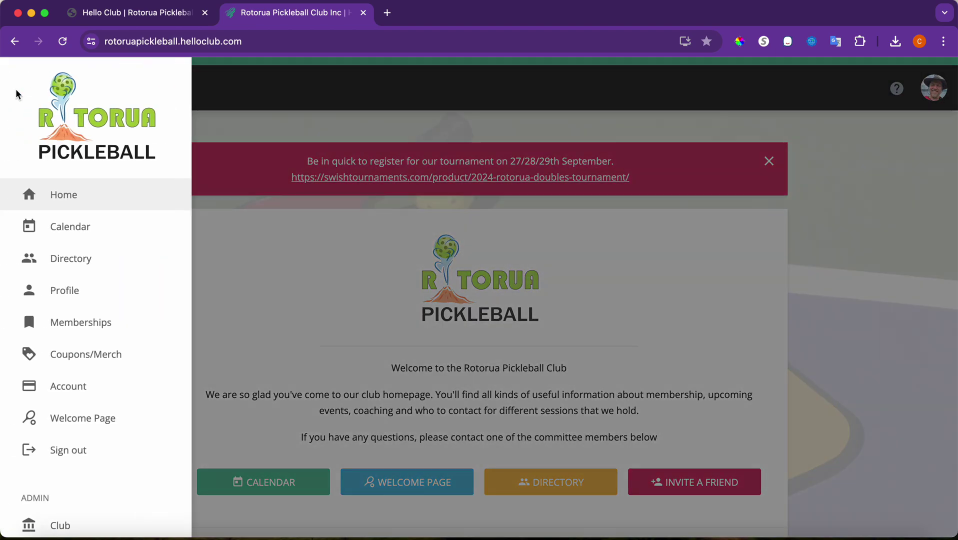
pyautogui.scroll(-5, 79, 248)
pyautogui.scroll(-3, 79, 249)
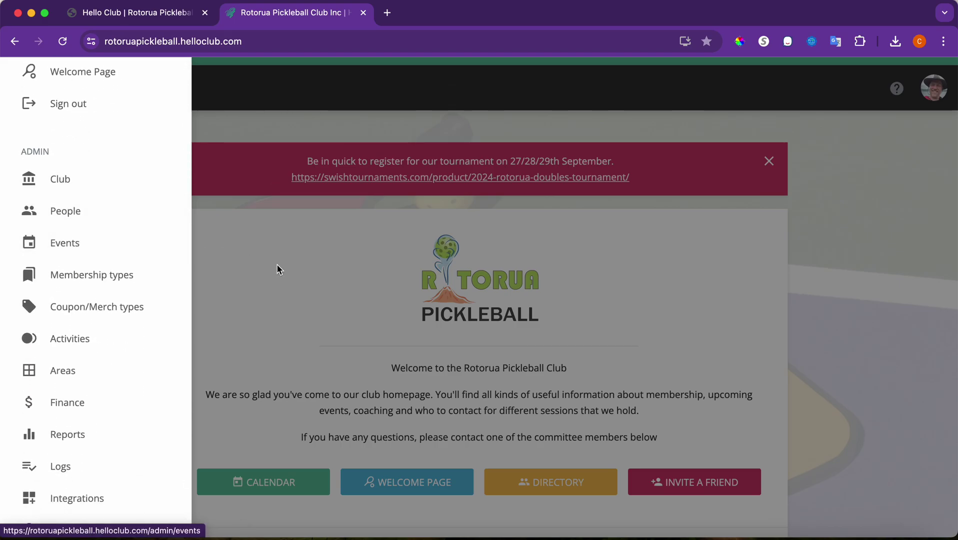
pyautogui.click(297, 279)
pyautogui.scroll(-7, 354, 357)
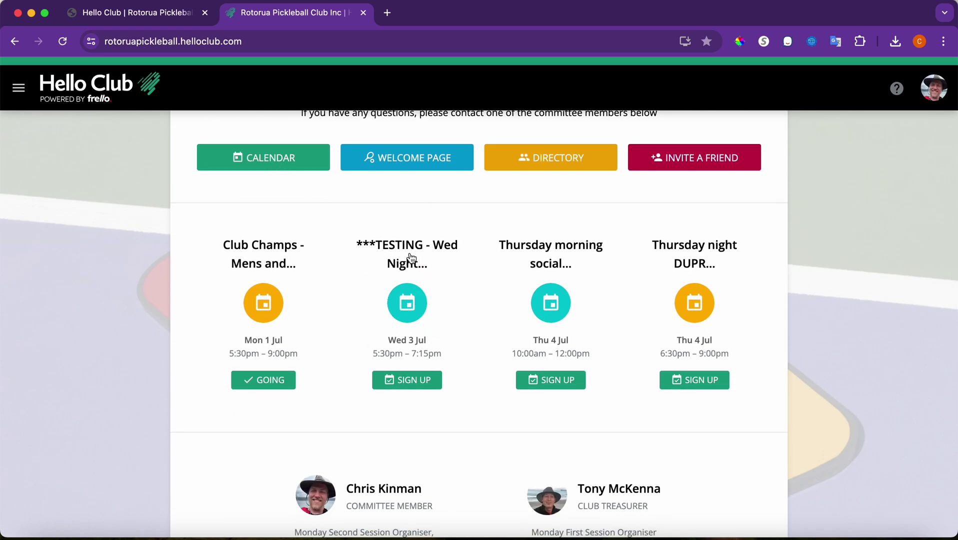
# - Open the TESTING Wed Night event, review its four attendees, then open the event editor
pyautogui.click(408, 252)
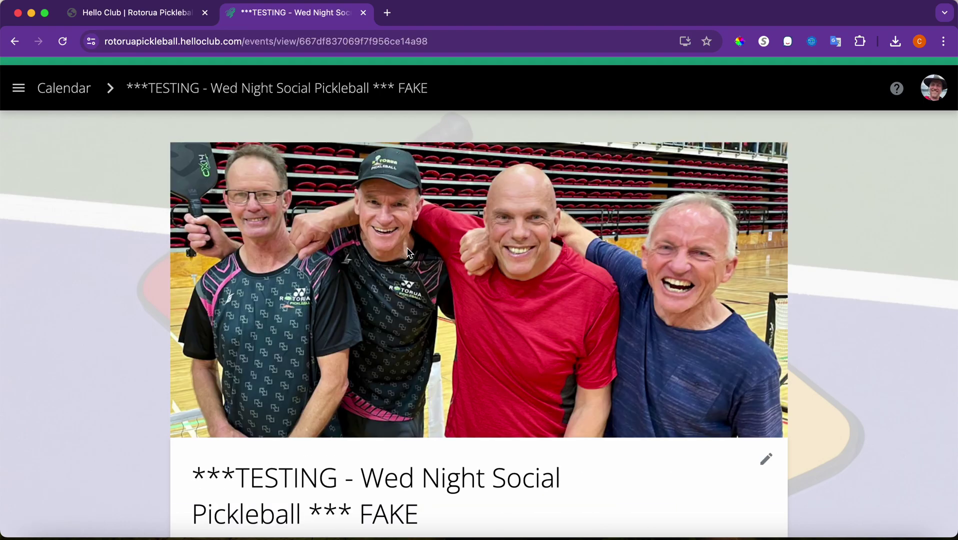
pyautogui.scroll(-5, 510, 410)
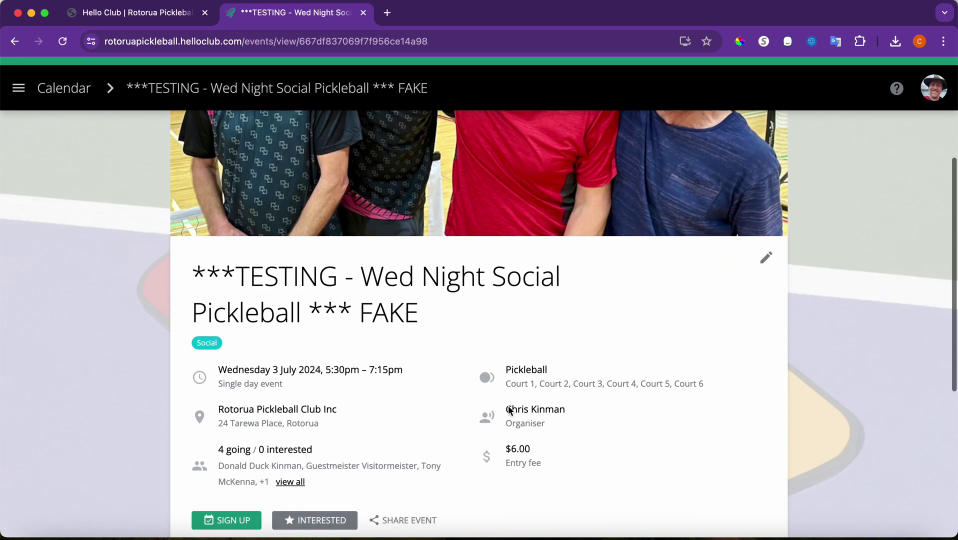
pyautogui.click(293, 448)
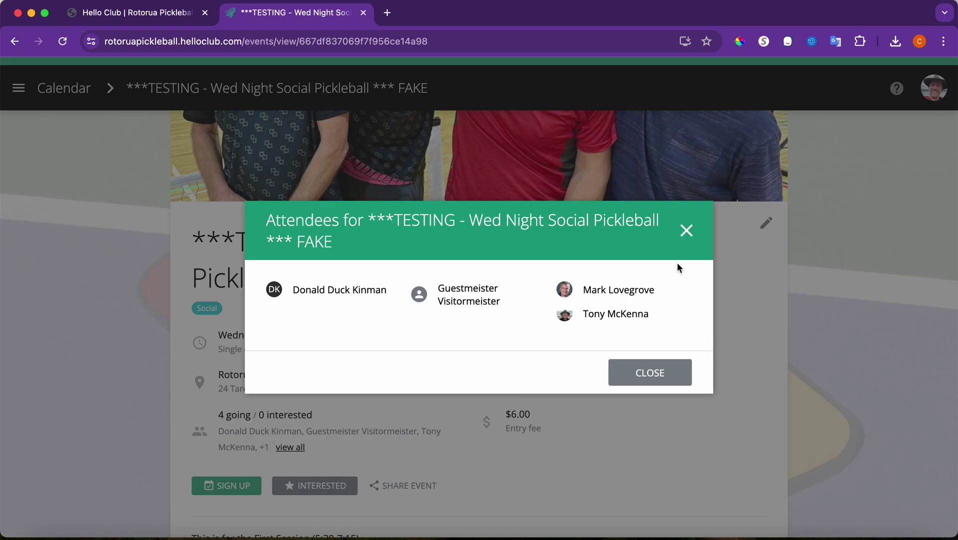
pyautogui.click(687, 231)
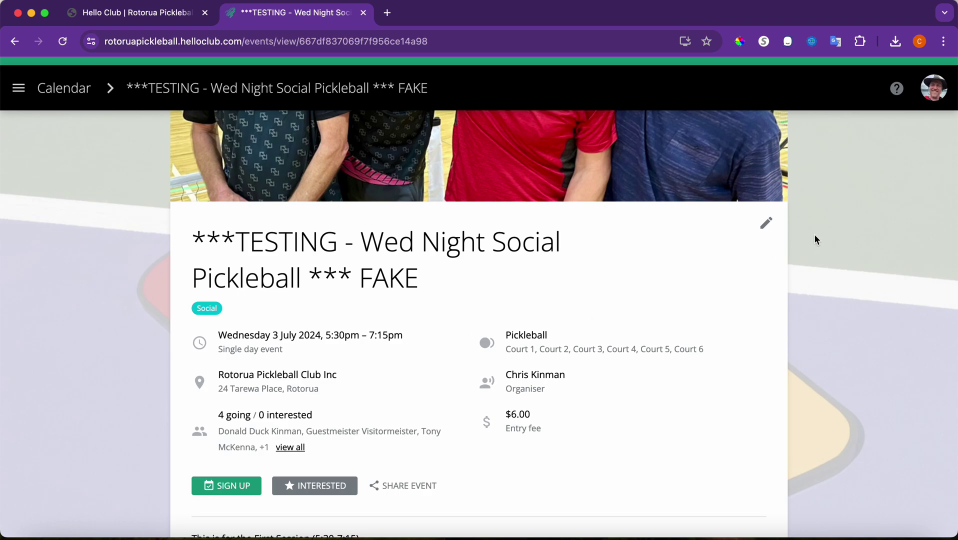
pyautogui.click(772, 226)
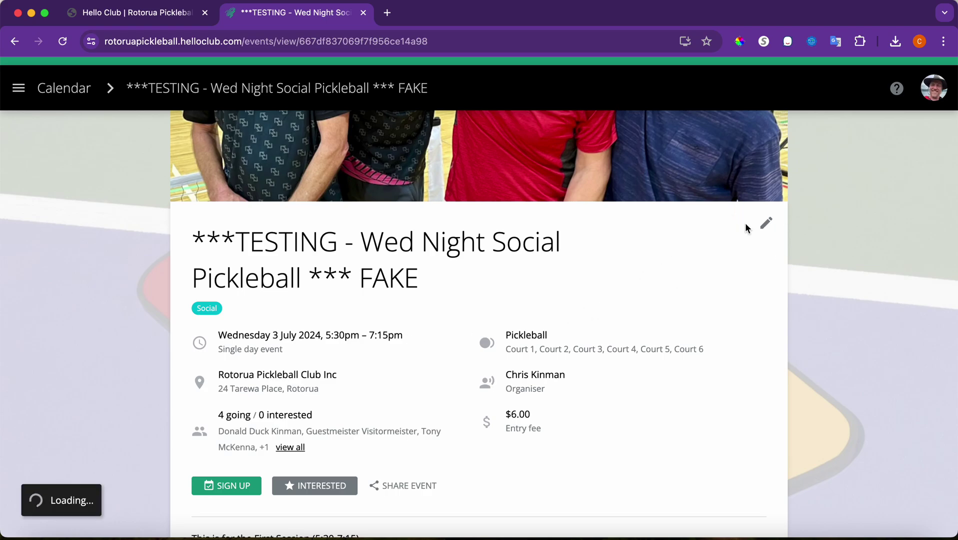
# - Expand Attendance and cancel the guest attendee's place, confirming the cancellation
pyautogui.scroll(-8, 442, 386)
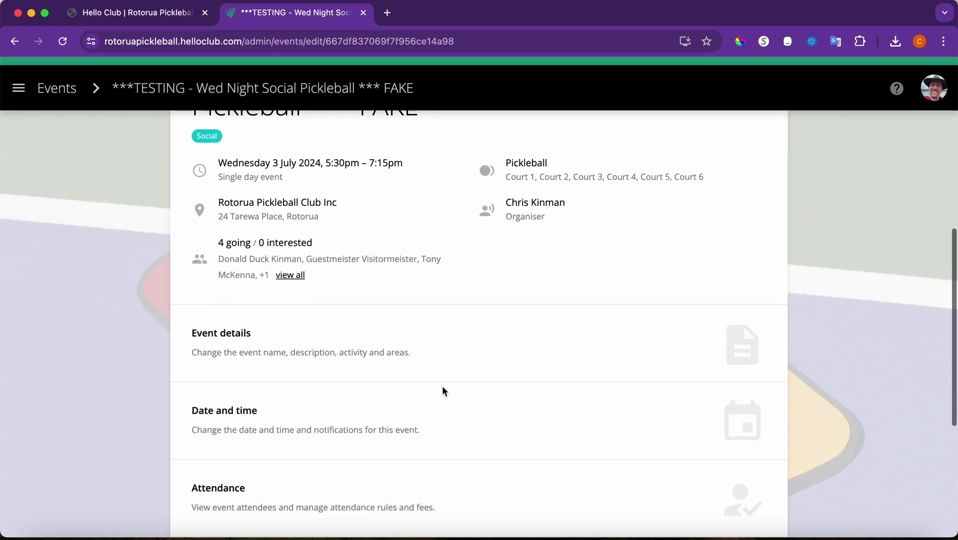
pyautogui.click(336, 446)
pyautogui.scroll(-3, 338, 447)
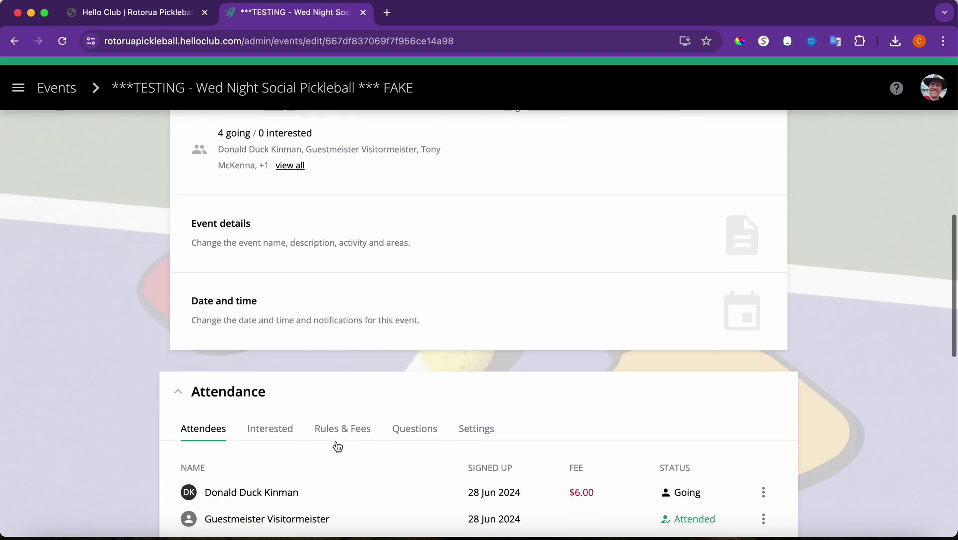
pyautogui.scroll(-5, 338, 446)
pyautogui.scroll(-2, 336, 441)
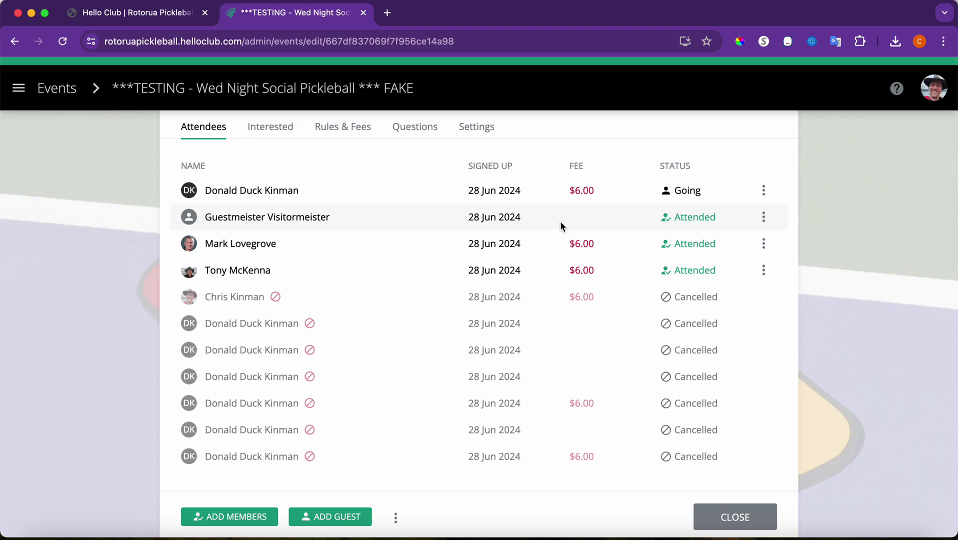
pyautogui.click(764, 216)
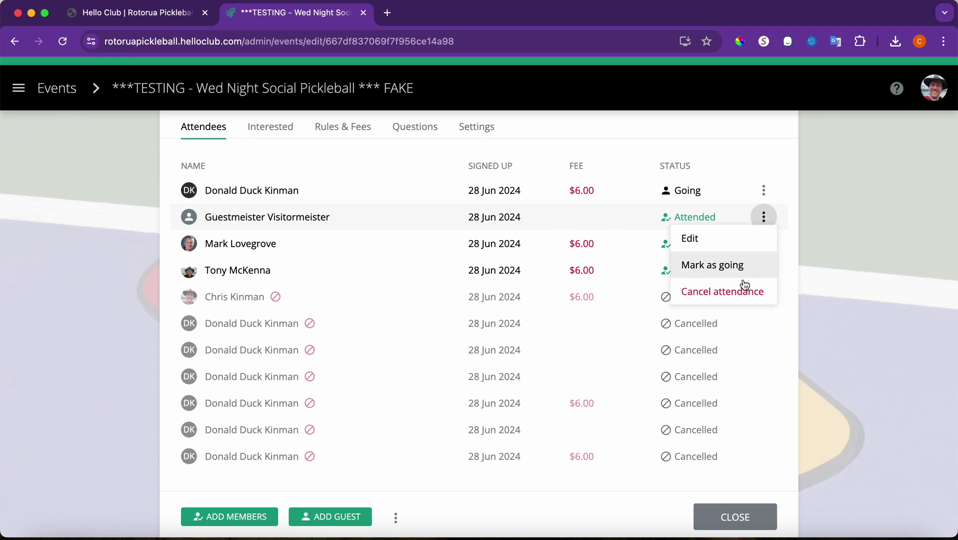
pyautogui.click(743, 292)
pyautogui.click(669, 349)
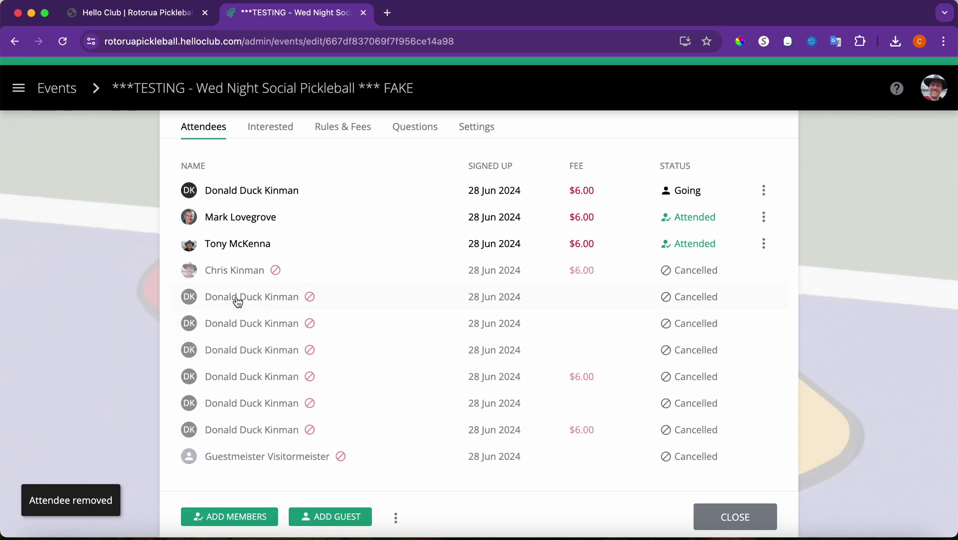
pyautogui.scroll(2, 238, 301)
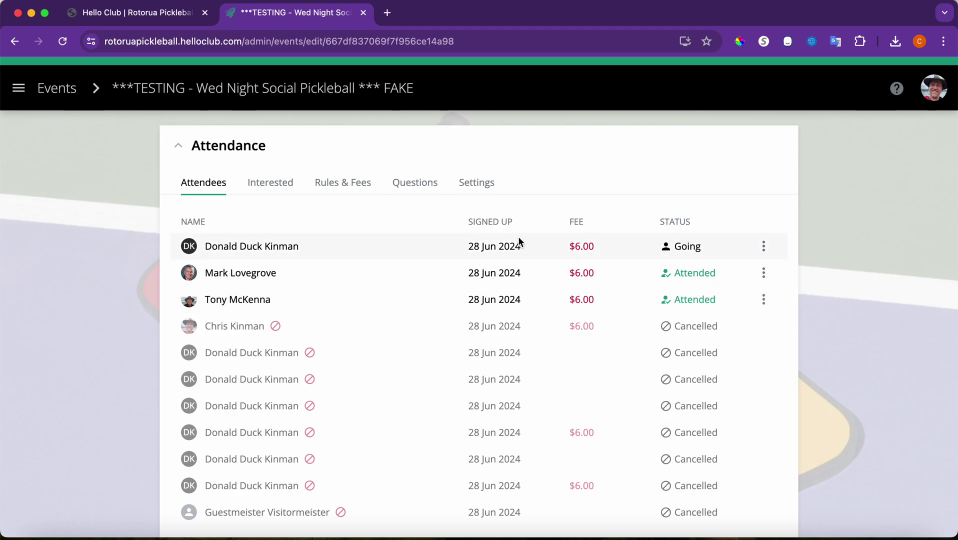
# - Start marking the going attendee's fee as paid, entering reference 'cc'
pyautogui.click(763, 248)
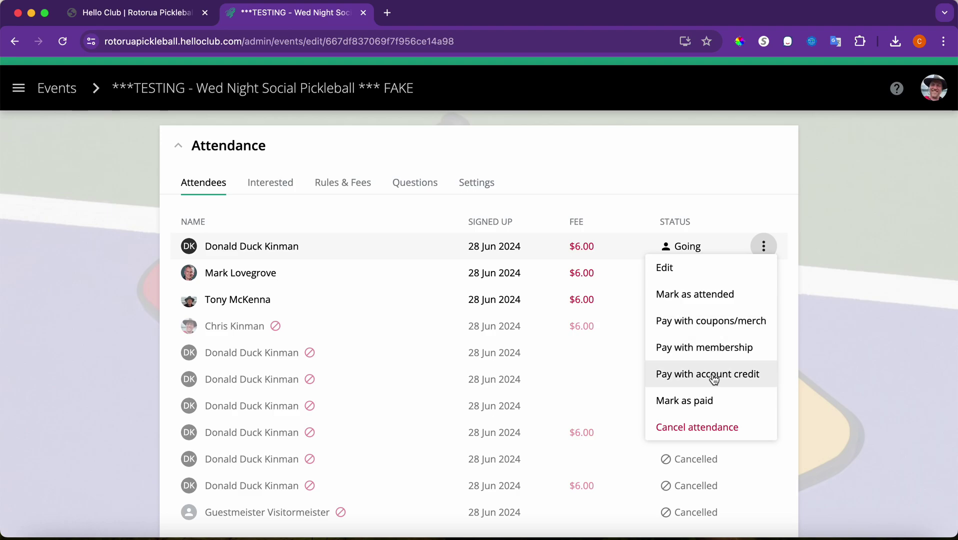
pyautogui.click(711, 395)
pyautogui.click(446, 282)
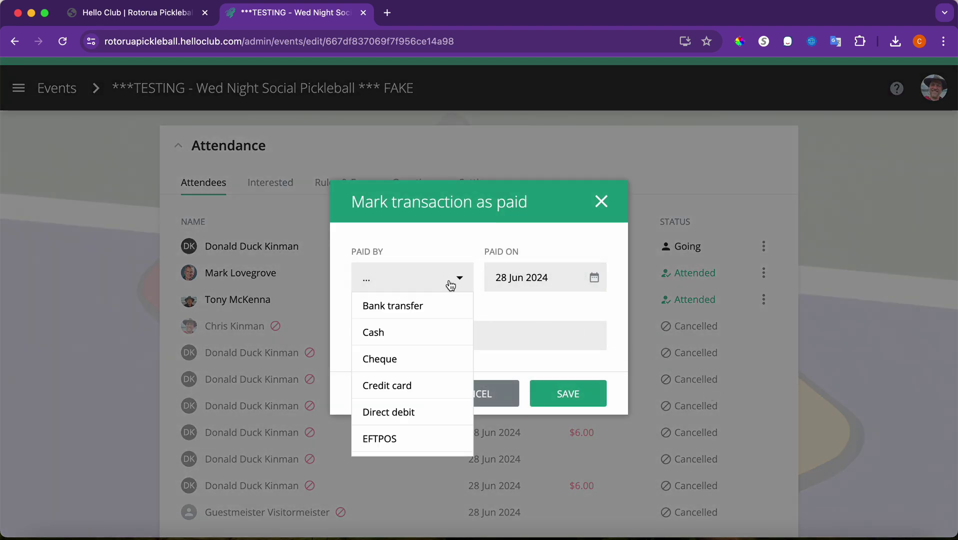
pyautogui.scroll(-1, 418, 442)
pyautogui.click(418, 443)
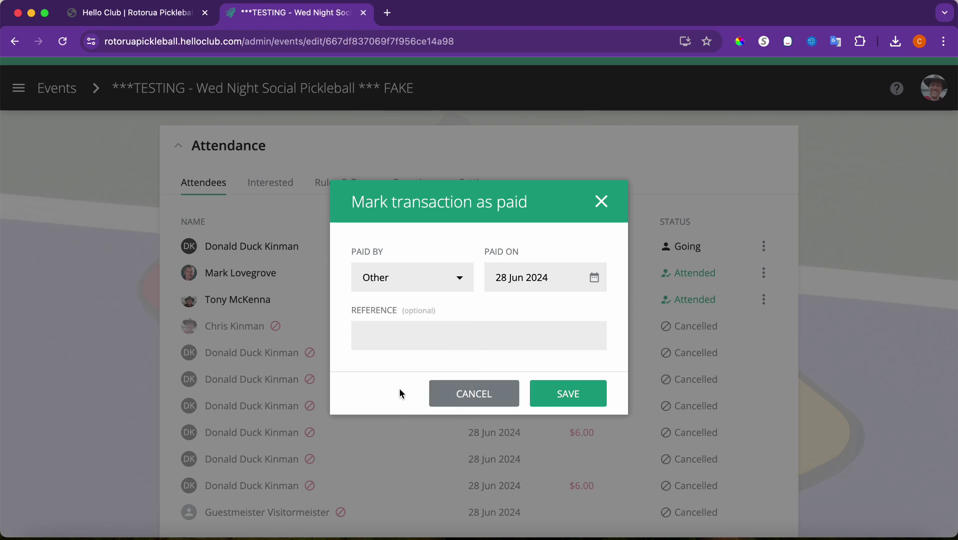
pyautogui.click(386, 340)
pyautogui.write('cc')
# - Set the payment method to Cash on 28 Jun 2024 and save the record
pyautogui.click(458, 283)
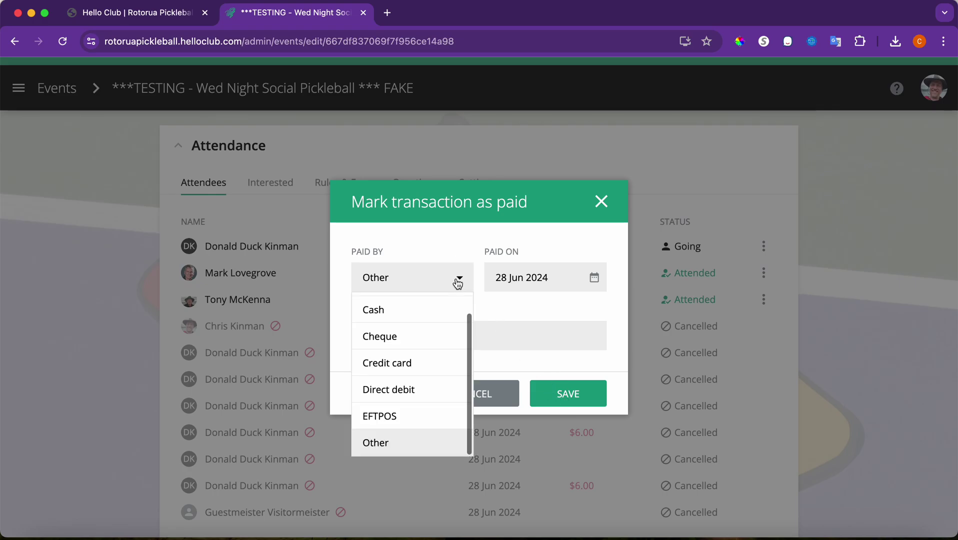
pyautogui.click(446, 300)
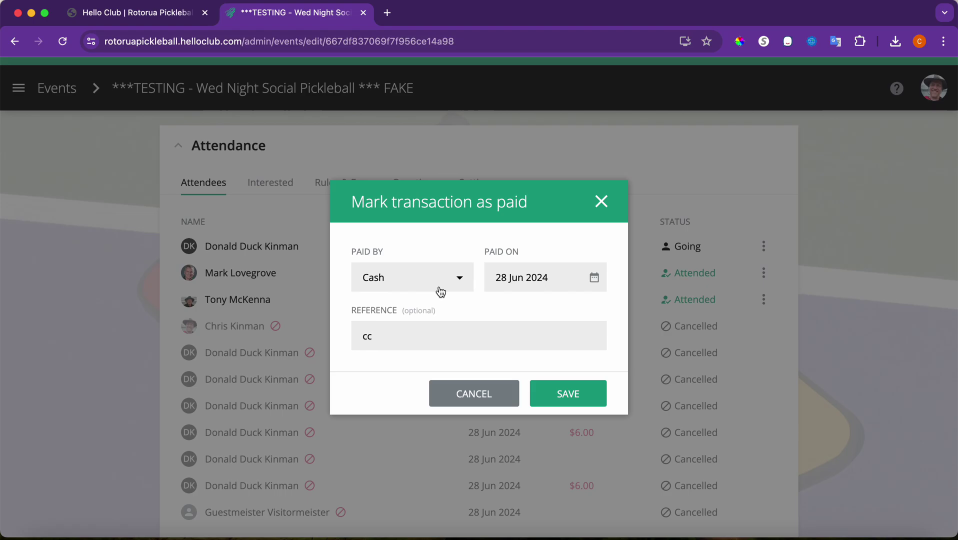
pyautogui.click(439, 289)
pyautogui.click(417, 432)
pyautogui.click(424, 281)
pyautogui.click(406, 333)
pyautogui.click(563, 400)
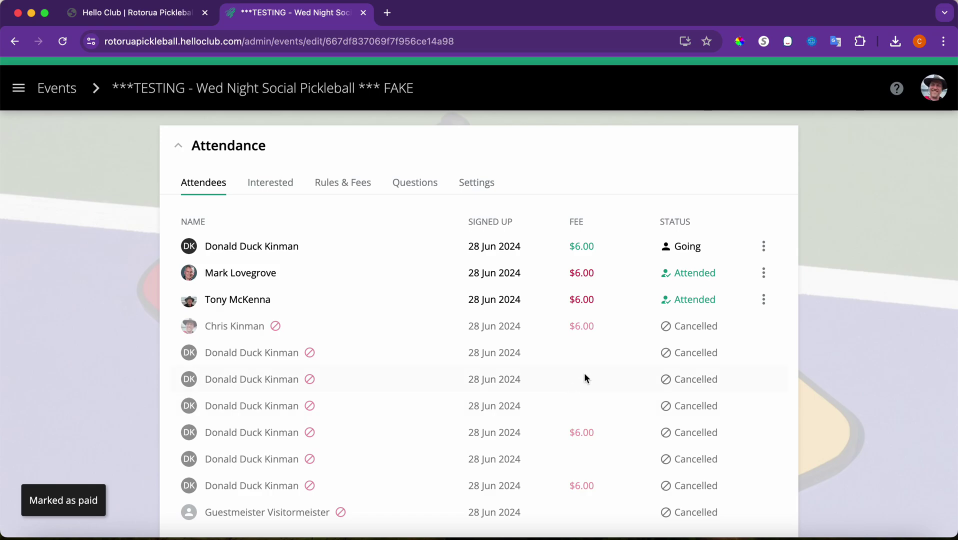
pyautogui.click(764, 274)
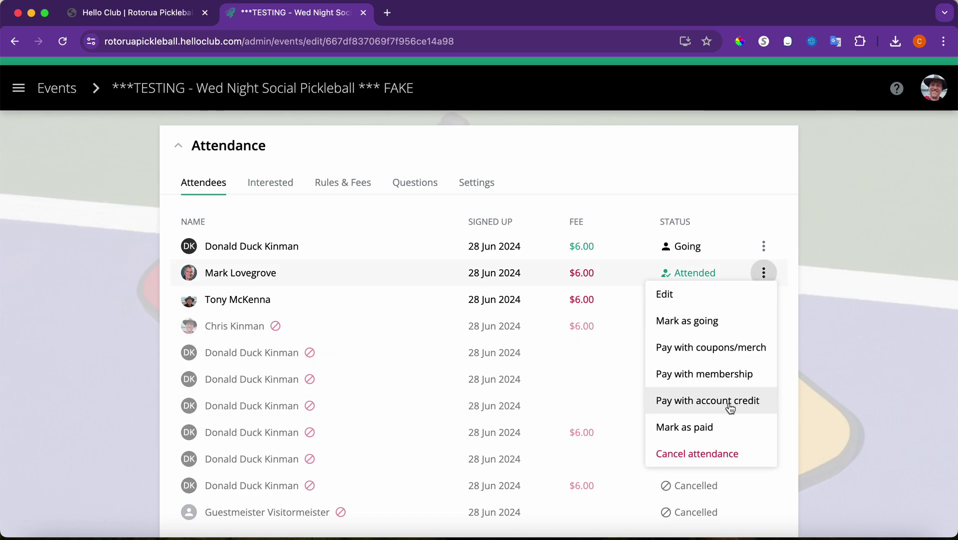
# - Try paying the attended member's fee with the Concession Card, then close without paying
pyautogui.click(732, 351)
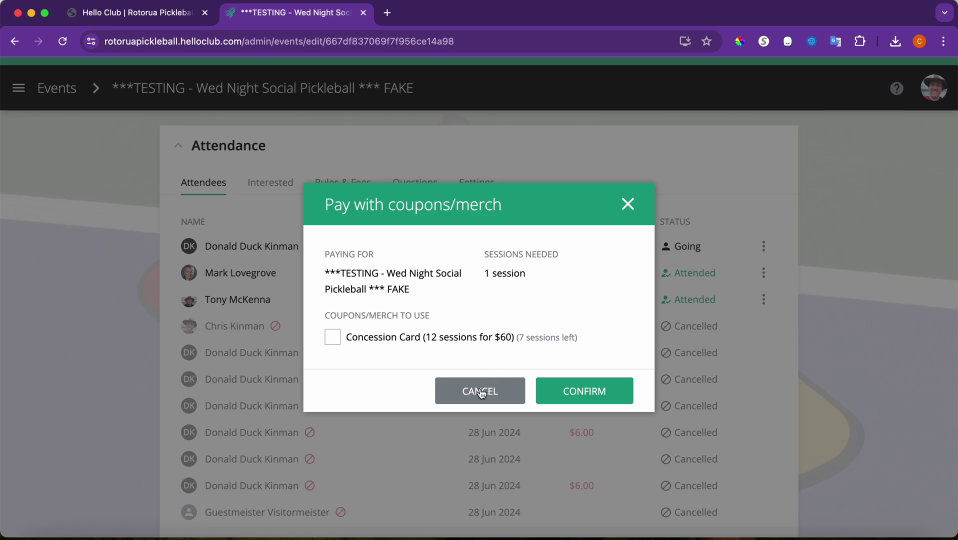
pyautogui.click(334, 340)
pyautogui.click(335, 338)
pyautogui.click(477, 392)
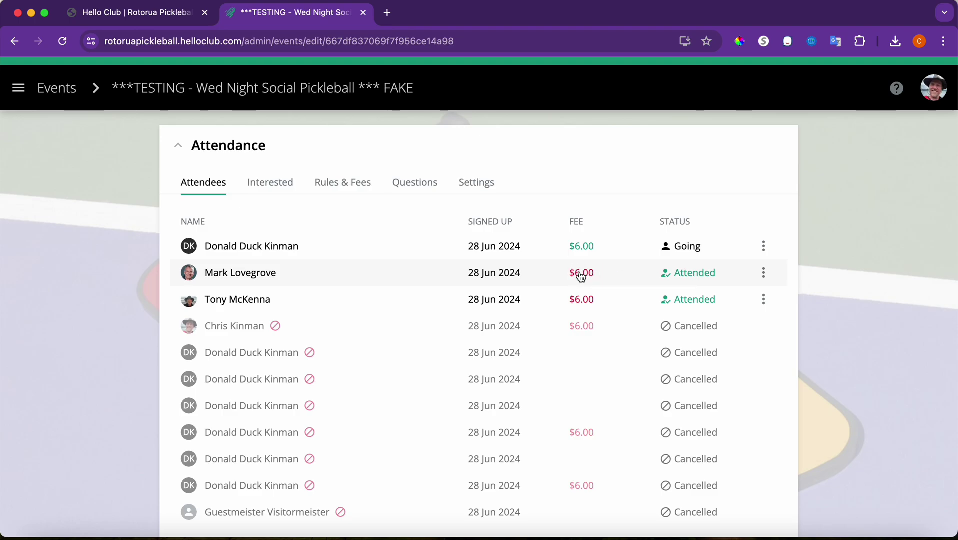
# - Cancel the attended member's attendance and confirm it
pyautogui.click(764, 274)
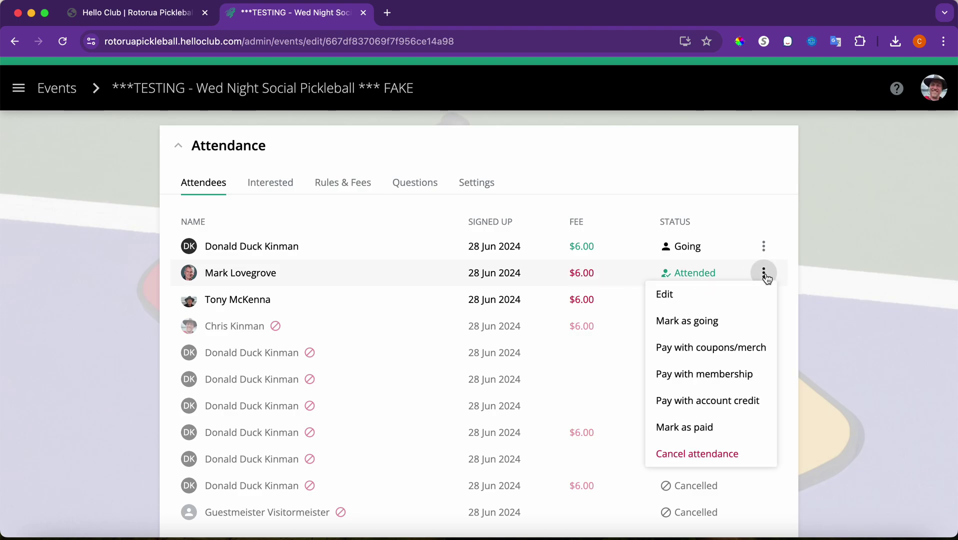
pyautogui.click(717, 452)
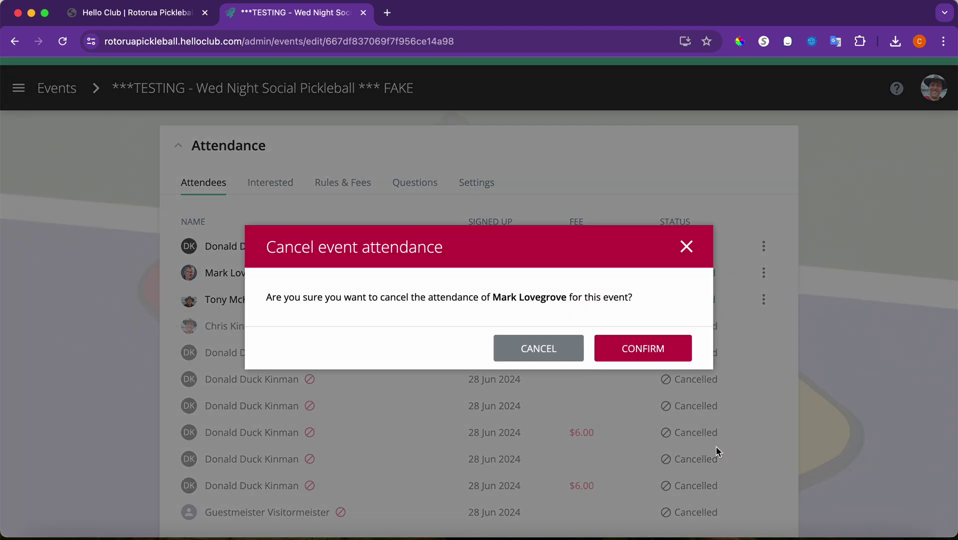
pyautogui.click(653, 358)
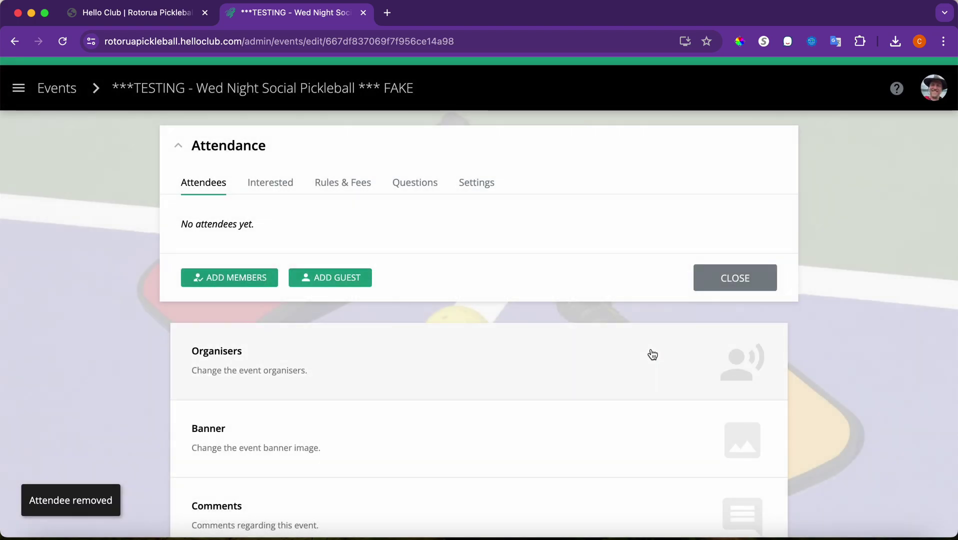
pyautogui.scroll(-6, 303, 417)
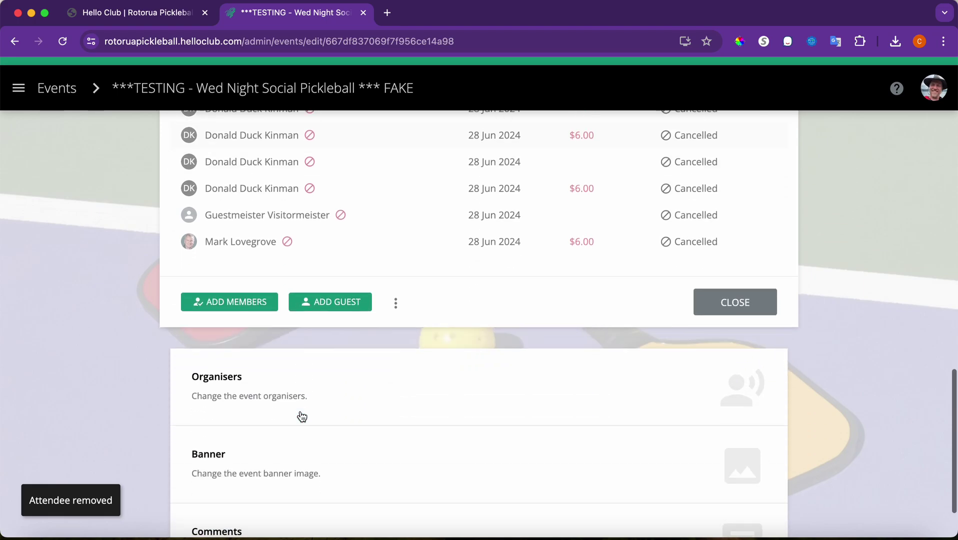
pyautogui.click(238, 290)
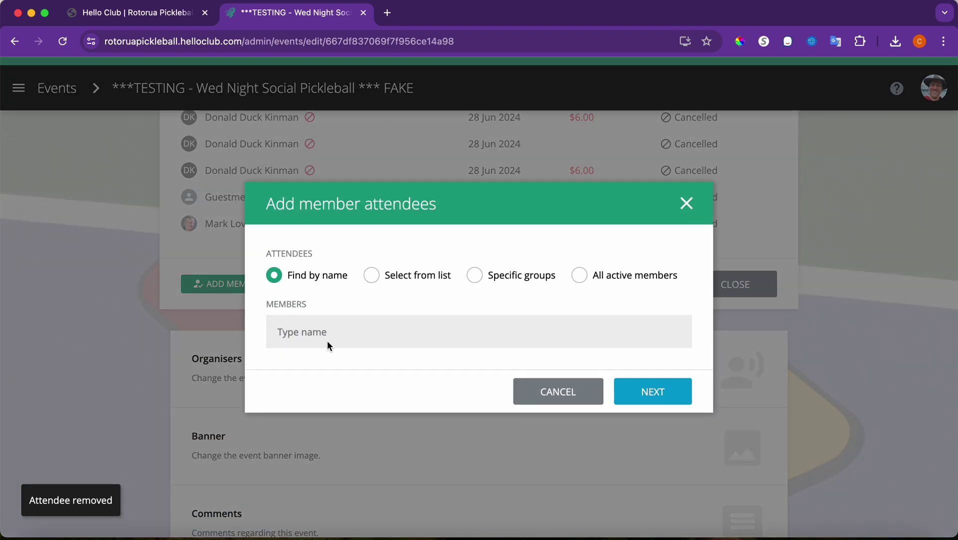
pyautogui.click(324, 334)
pyautogui.write('mark')
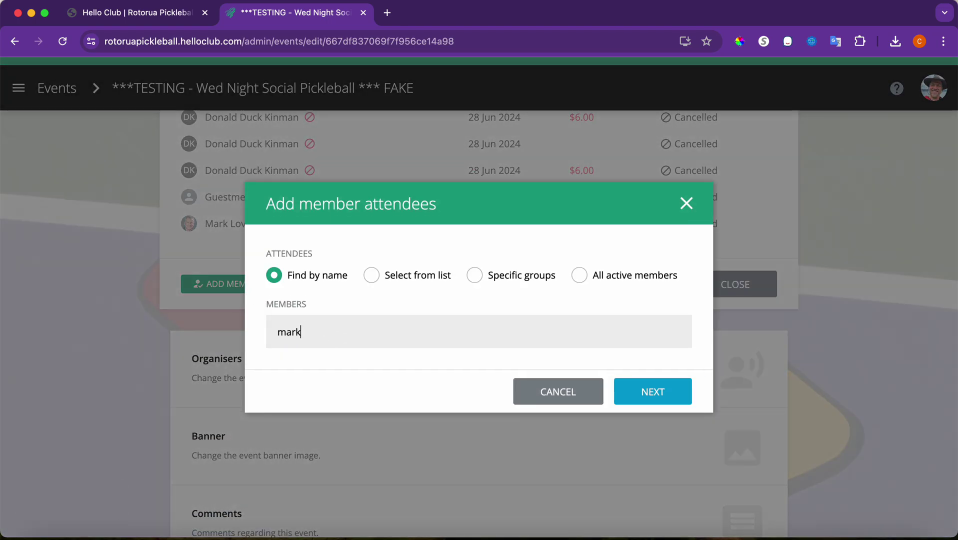
pyautogui.click(343, 368)
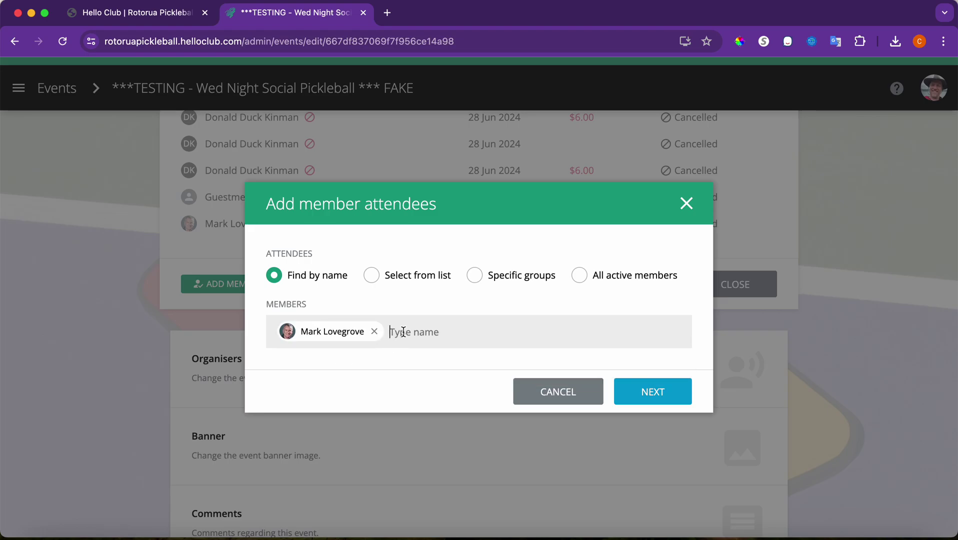
pyautogui.write('Chris')
pyautogui.click(388, 364)
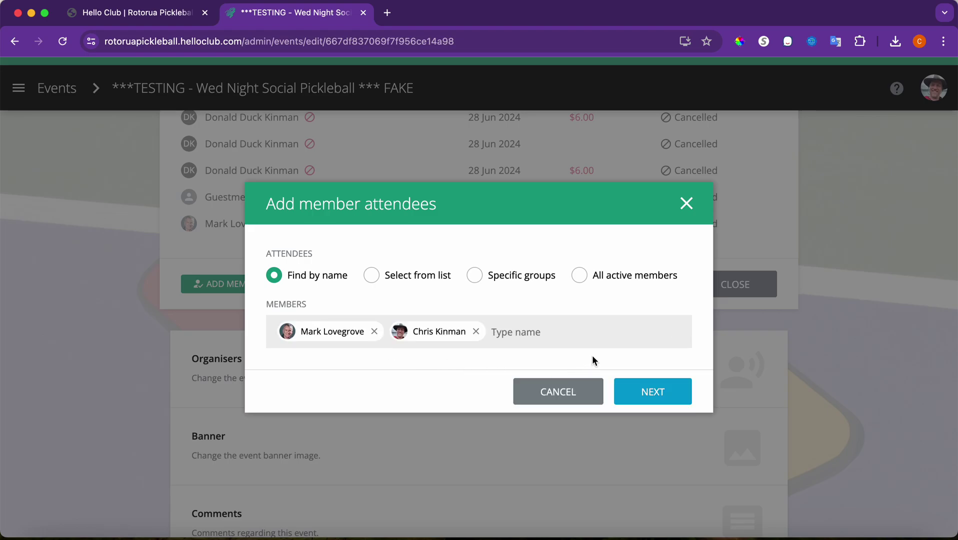
pyautogui.click(631, 392)
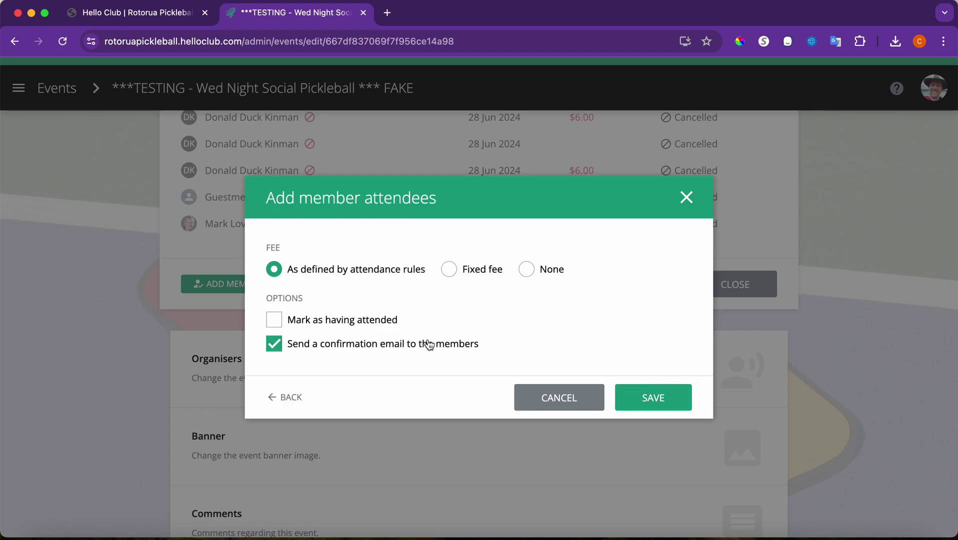
pyautogui.click(274, 344)
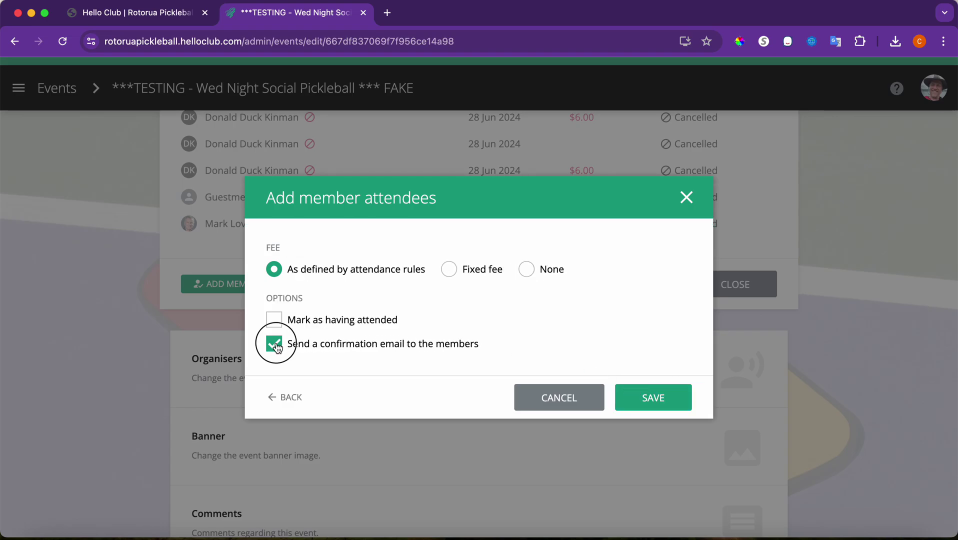
pyautogui.click(537, 269)
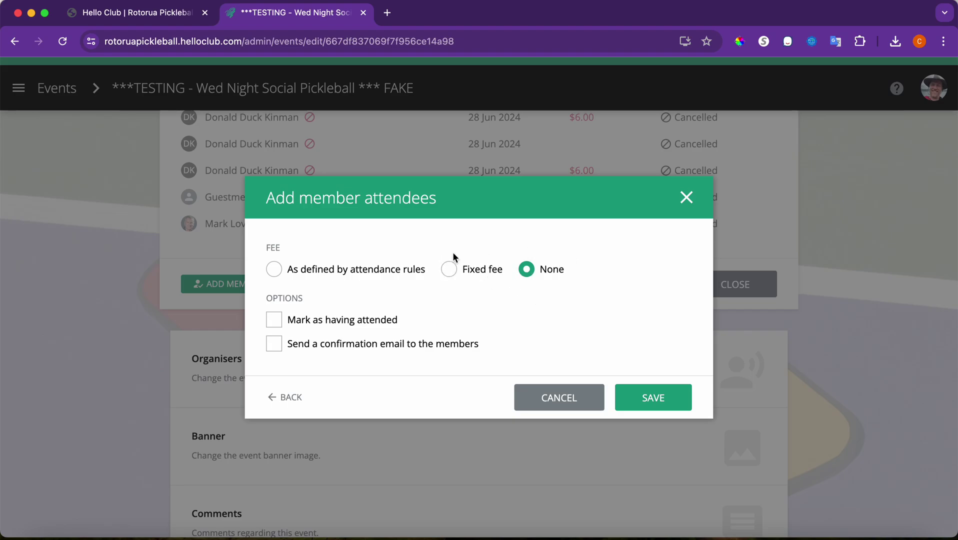
pyautogui.click(454, 270)
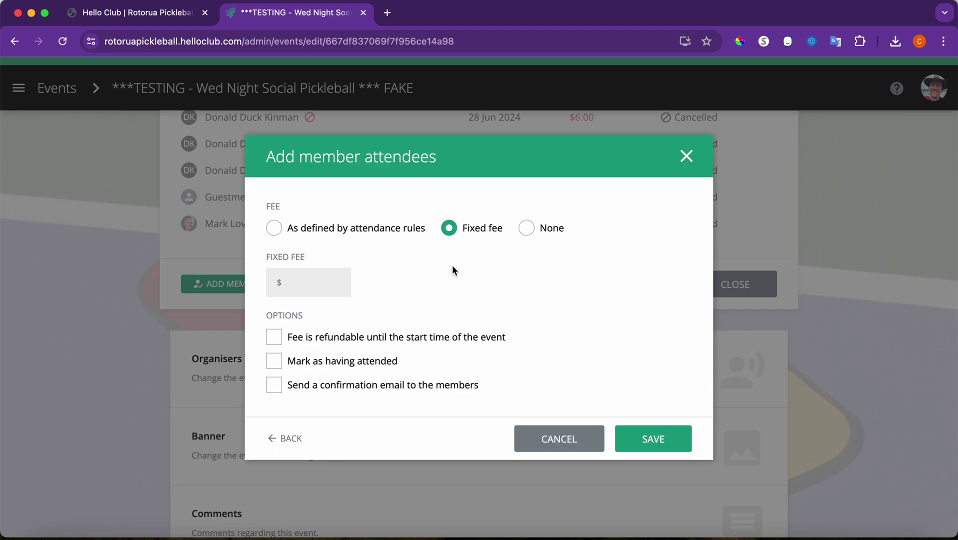
pyautogui.click(333, 280)
pyautogui.click(530, 230)
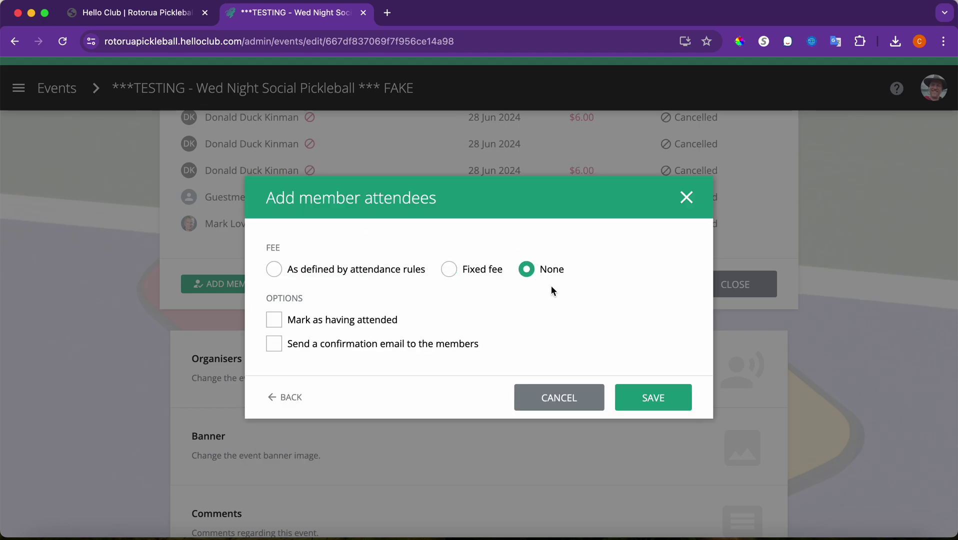
pyautogui.click(650, 398)
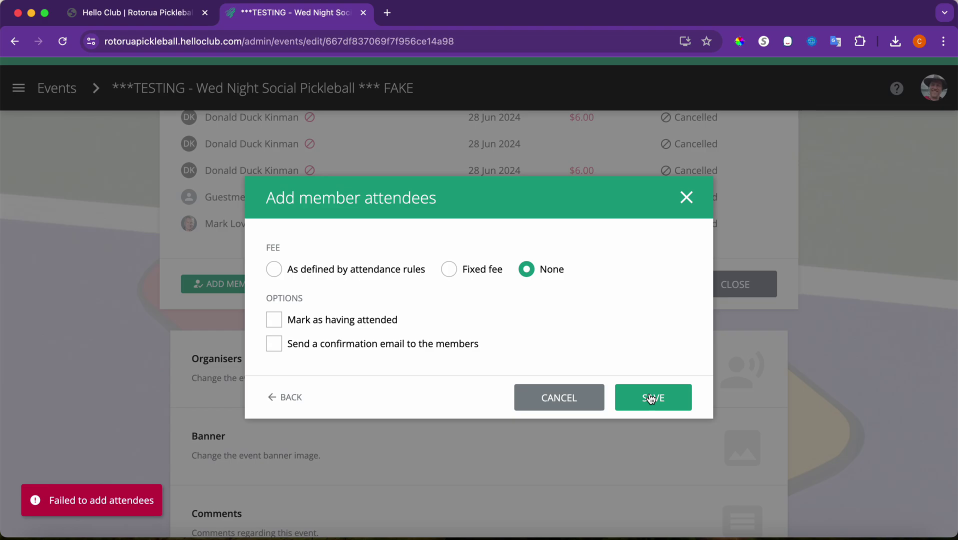
pyautogui.click(672, 399)
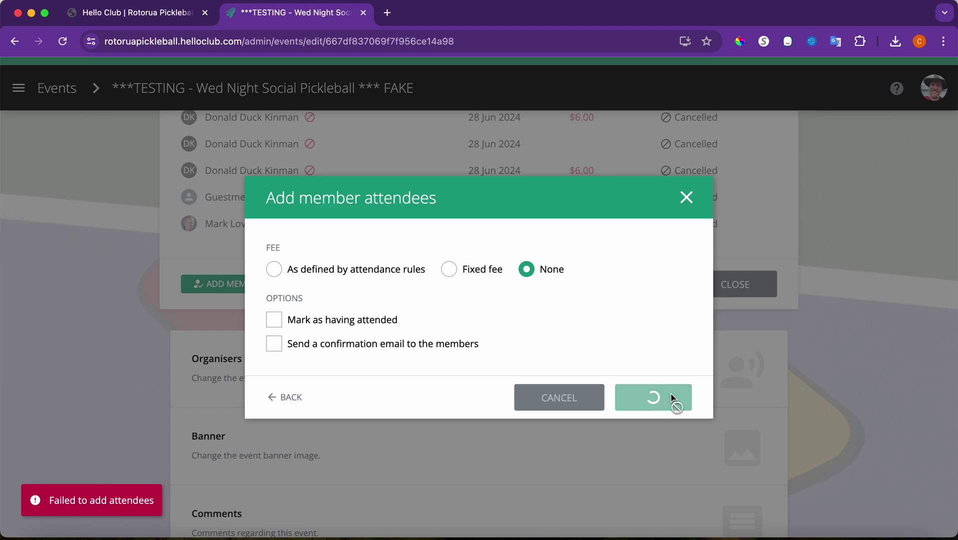
pyautogui.click(565, 401)
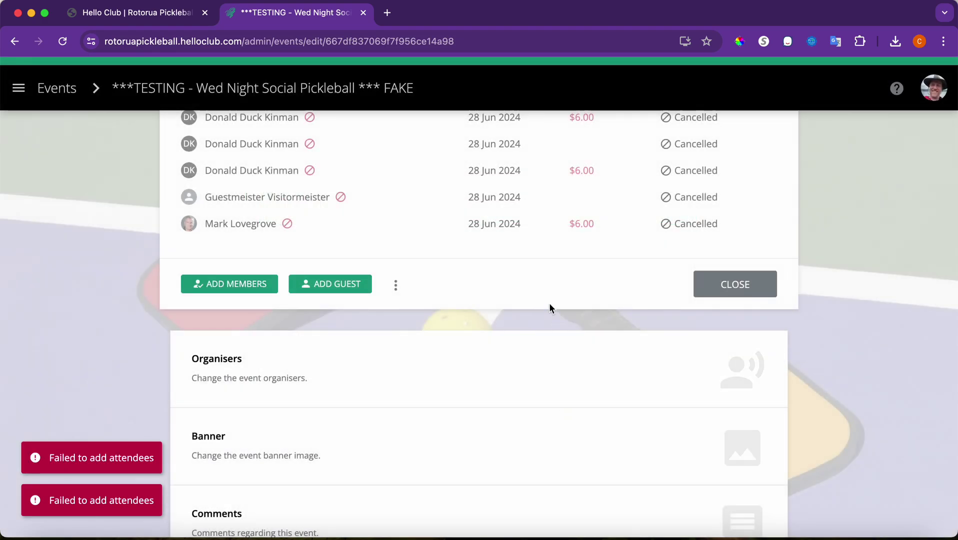
pyautogui.scroll(3, 550, 308)
pyautogui.scroll(4, 549, 307)
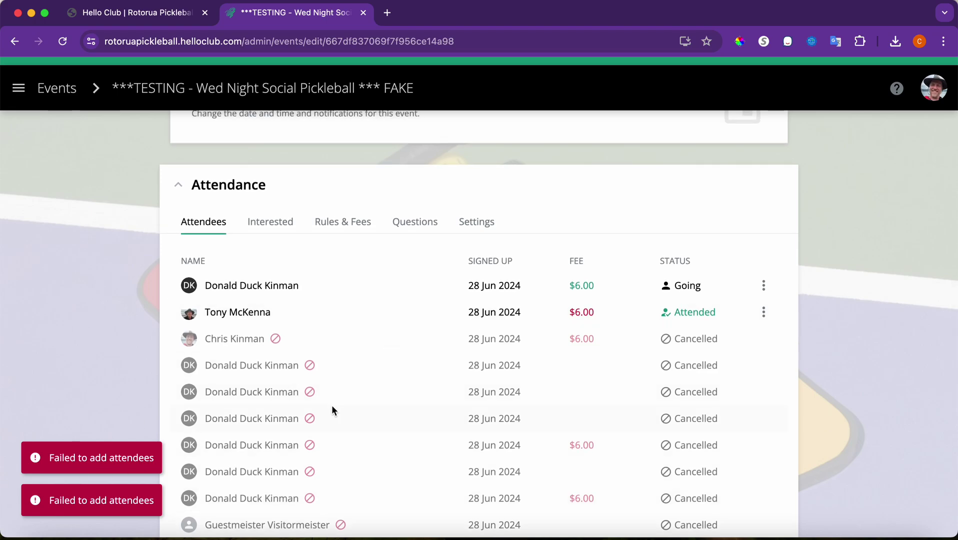
pyautogui.scroll(-3, 333, 410)
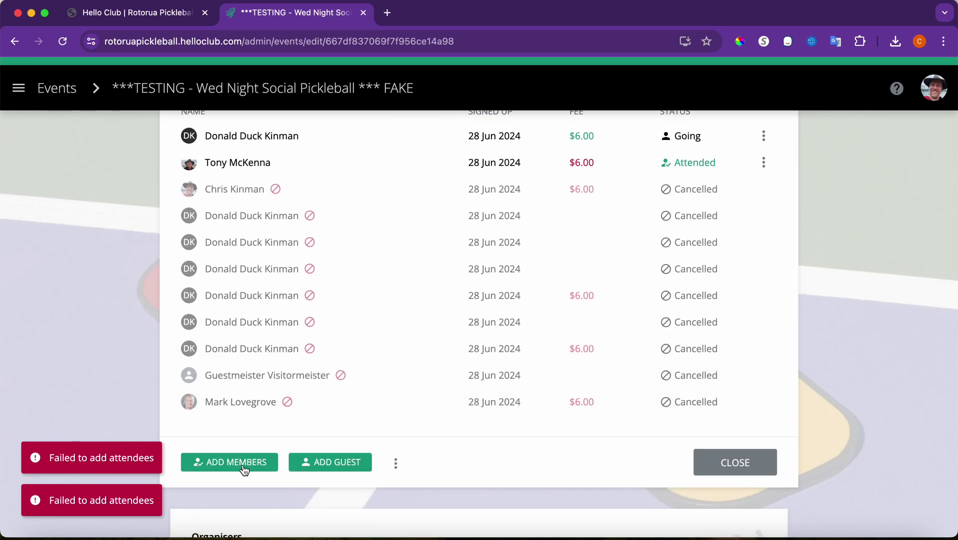
# - Add the first cancelled member back to the event as Going, with no fee and no confirmation email
pyautogui.click(244, 465)
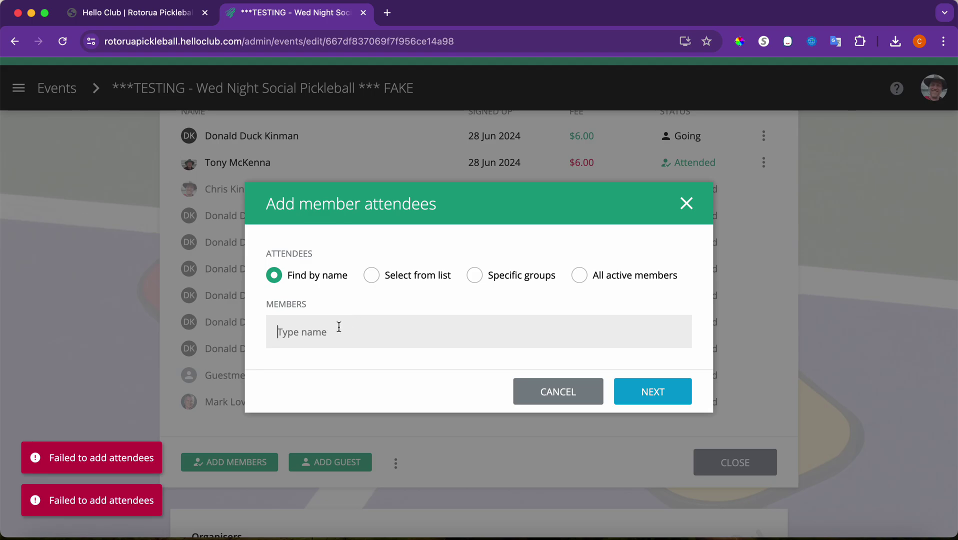
pyautogui.write('Chris')
pyautogui.click(355, 366)
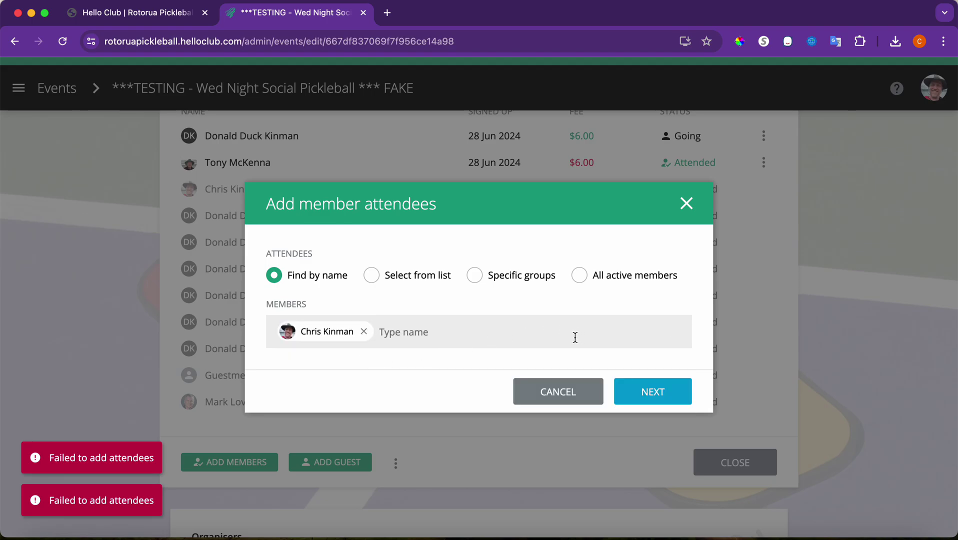
pyautogui.click(641, 392)
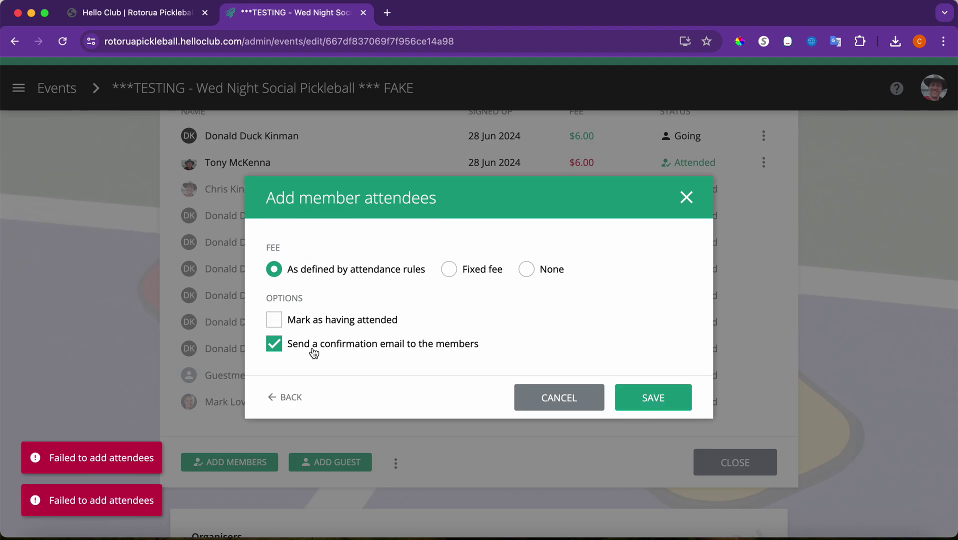
pyautogui.click(280, 345)
pyautogui.click(281, 345)
pyautogui.click(527, 269)
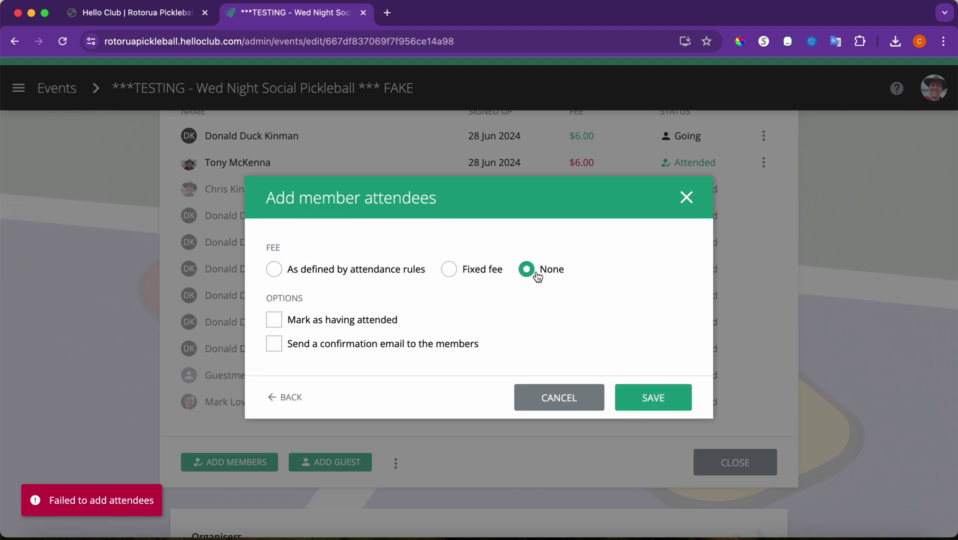
pyautogui.click(643, 398)
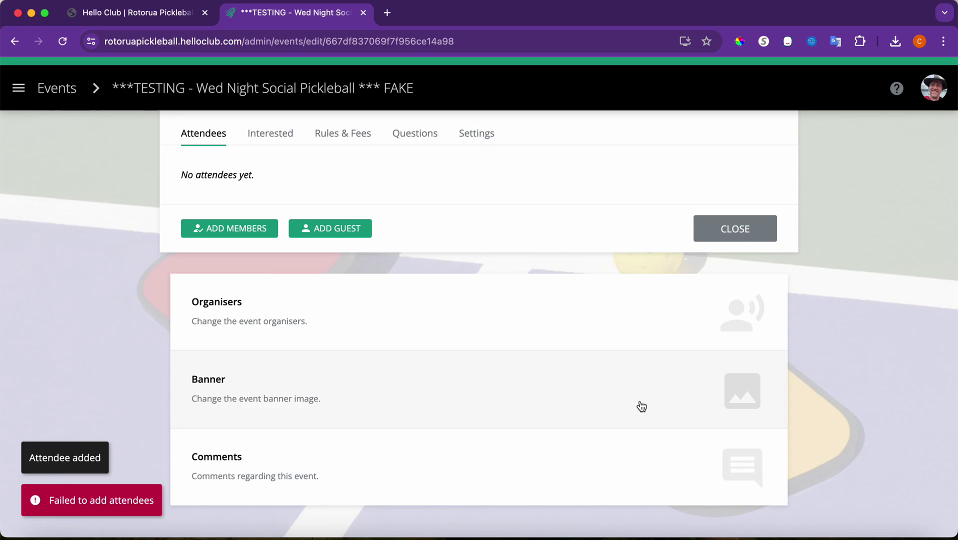
pyautogui.scroll(3, 451, 353)
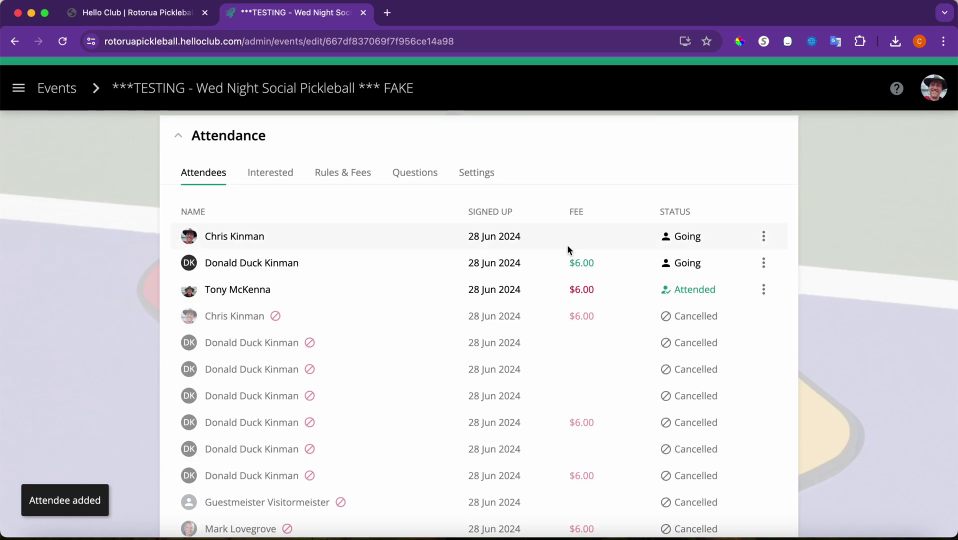
pyautogui.scroll(-5, 437, 353)
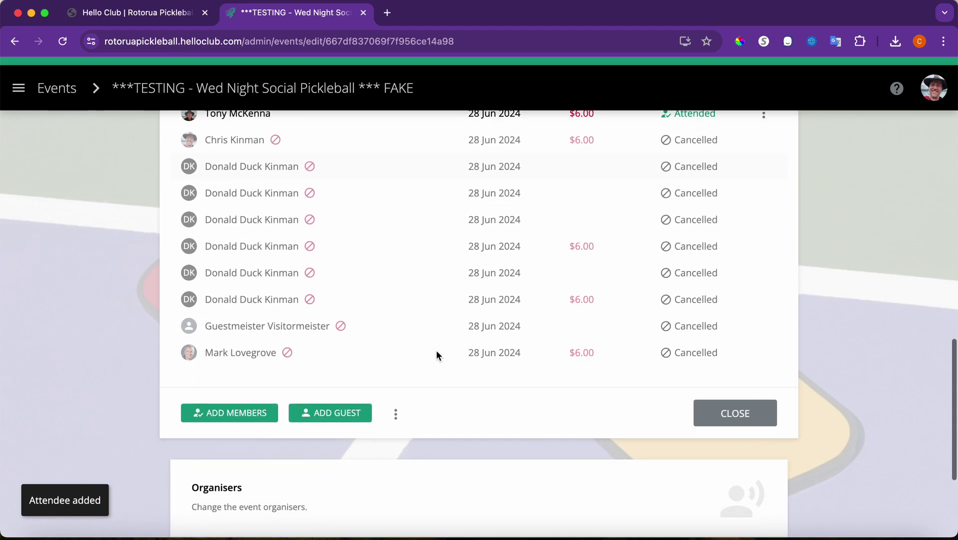
# - Add a second member as a Going attendee, also with no fee and no confirmation email
pyautogui.click(238, 404)
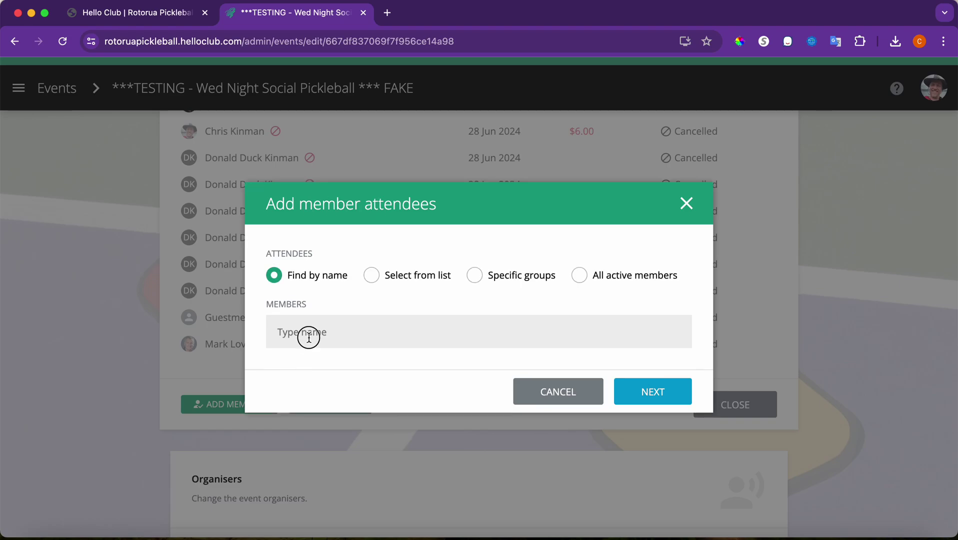
pyautogui.write('mark')
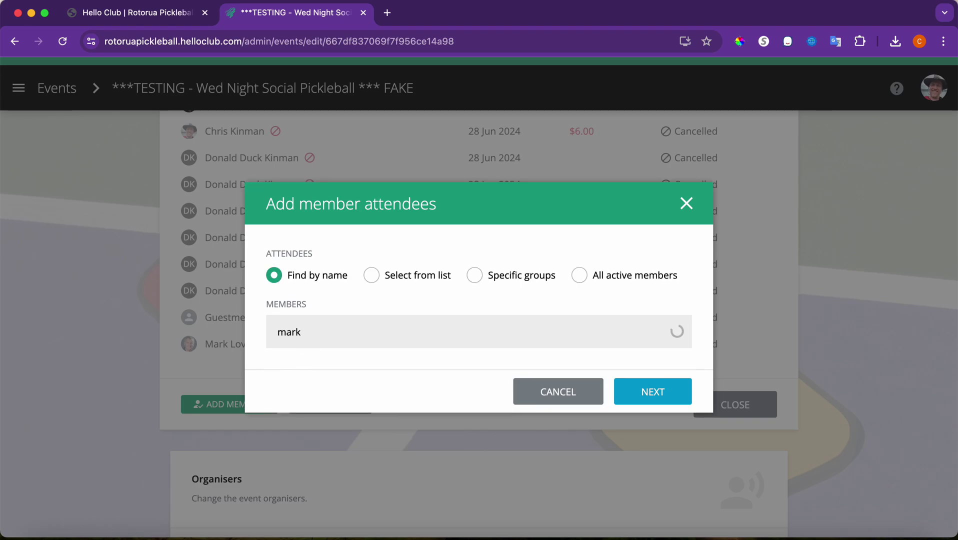
pyautogui.click(324, 358)
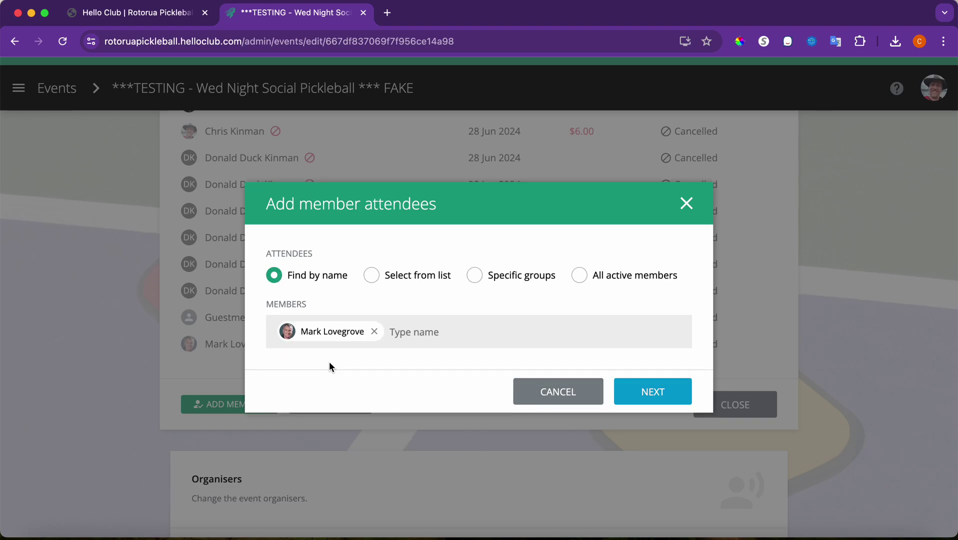
pyautogui.click(648, 393)
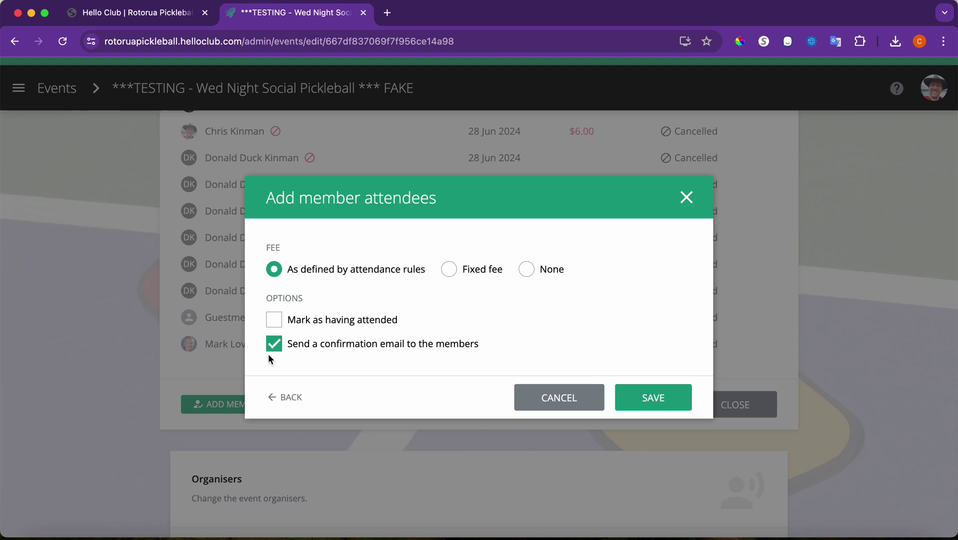
pyautogui.click(270, 350)
pyautogui.click(526, 271)
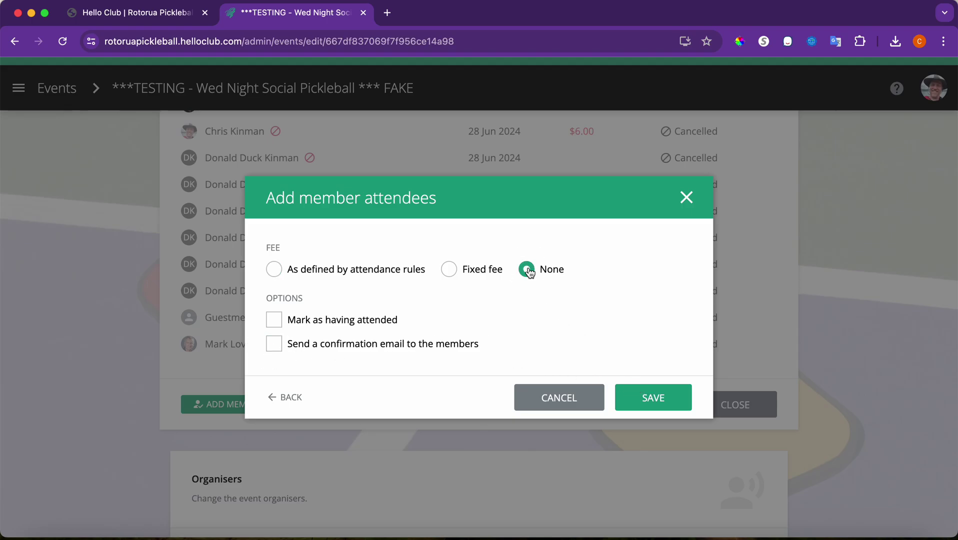
pyautogui.click(634, 398)
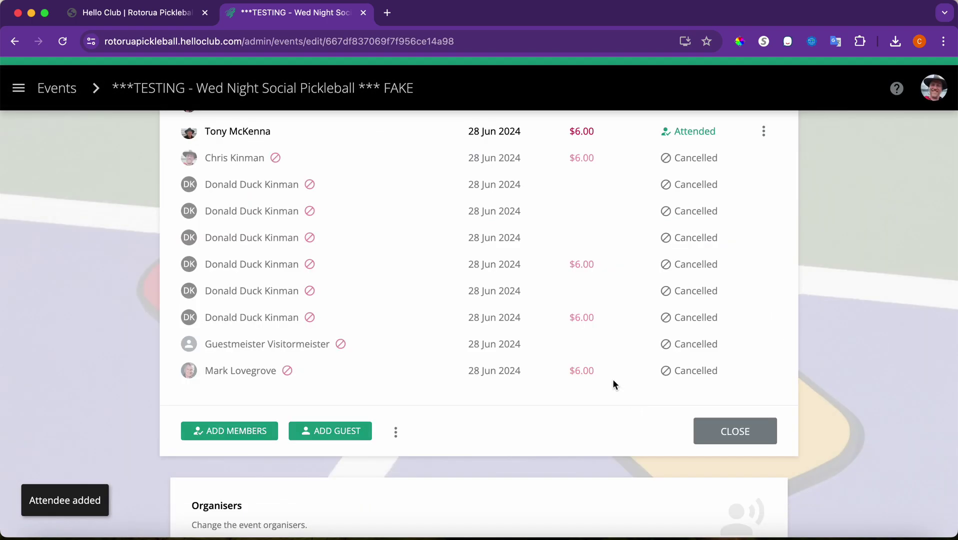
pyautogui.scroll(5, 530, 328)
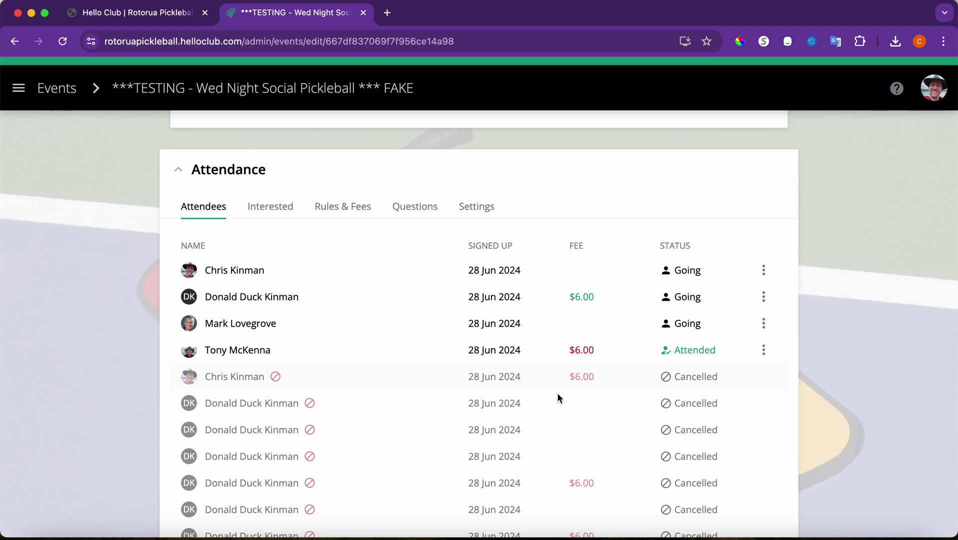
pyautogui.scroll(-5, 556, 397)
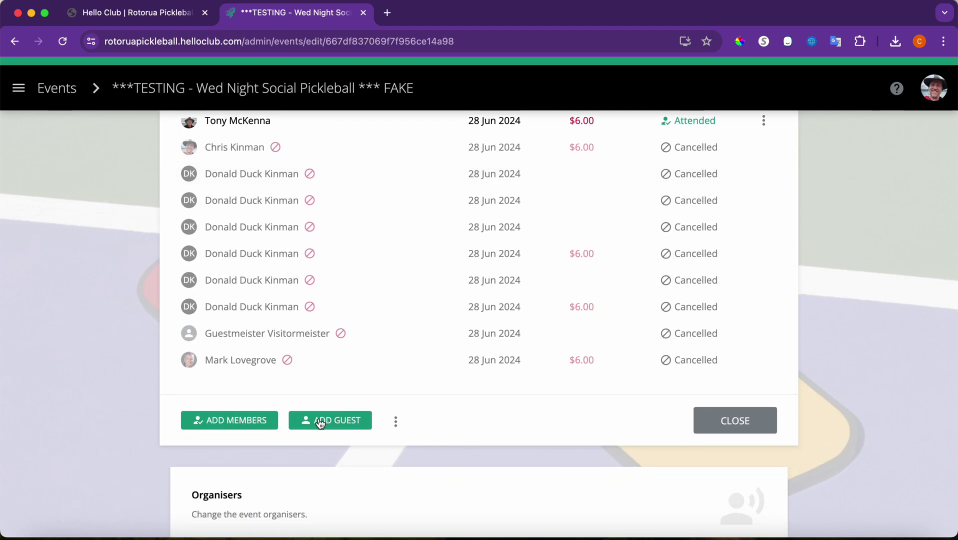
# - Add a guest with autofilled first name, last name and e-mail, Fee set to None
pyautogui.click(329, 419)
pyautogui.click(323, 213)
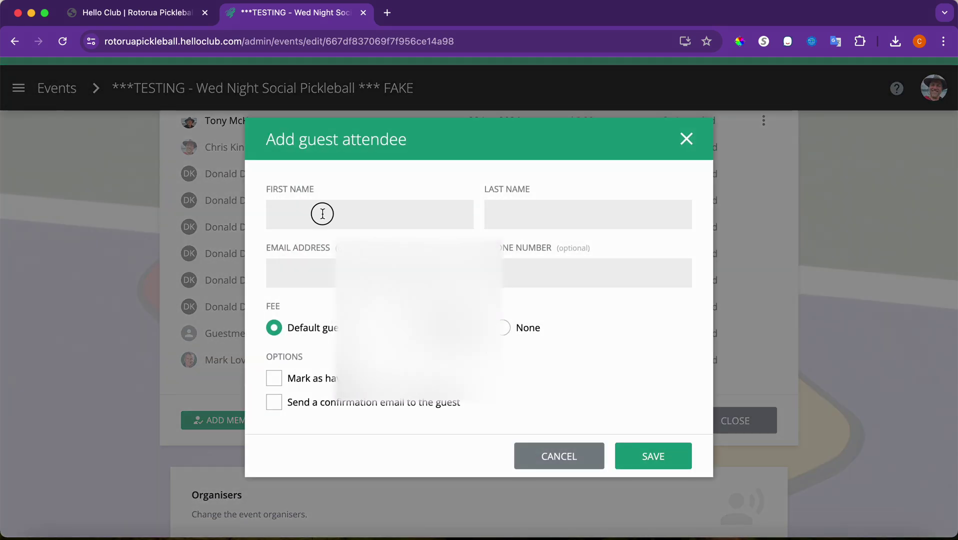
pyautogui.write('Guestmeister')
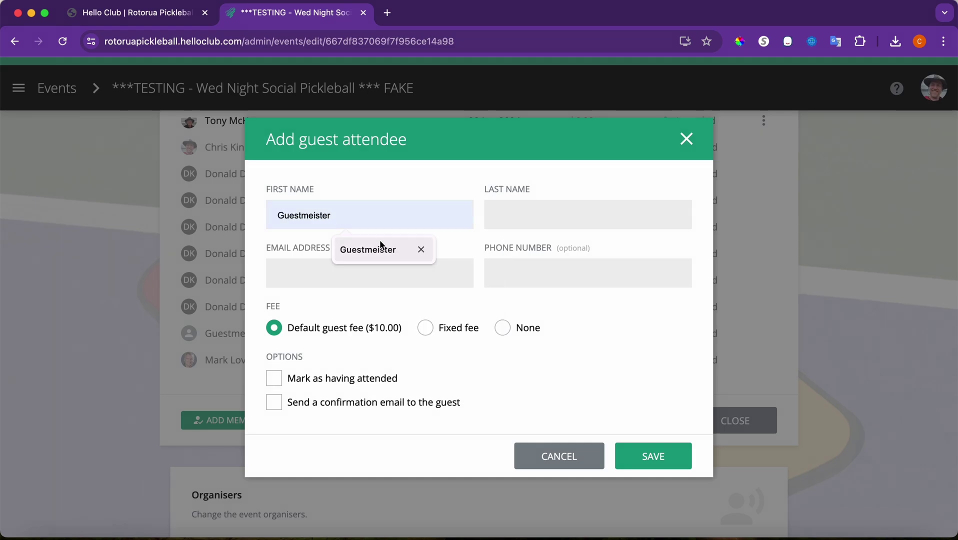
pyautogui.click(384, 248)
pyautogui.press('Tab')
pyautogui.write('V')
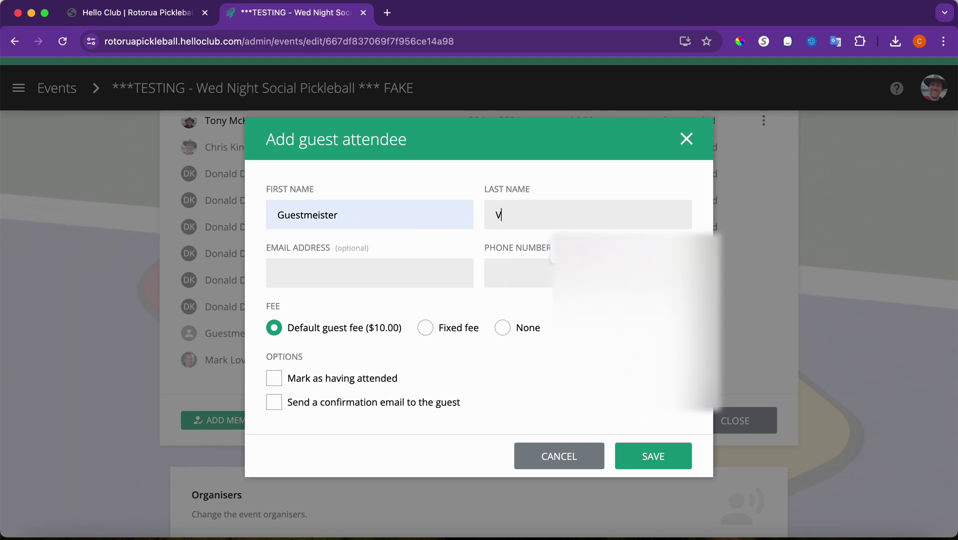
pyautogui.click(577, 246)
pyautogui.click(422, 263)
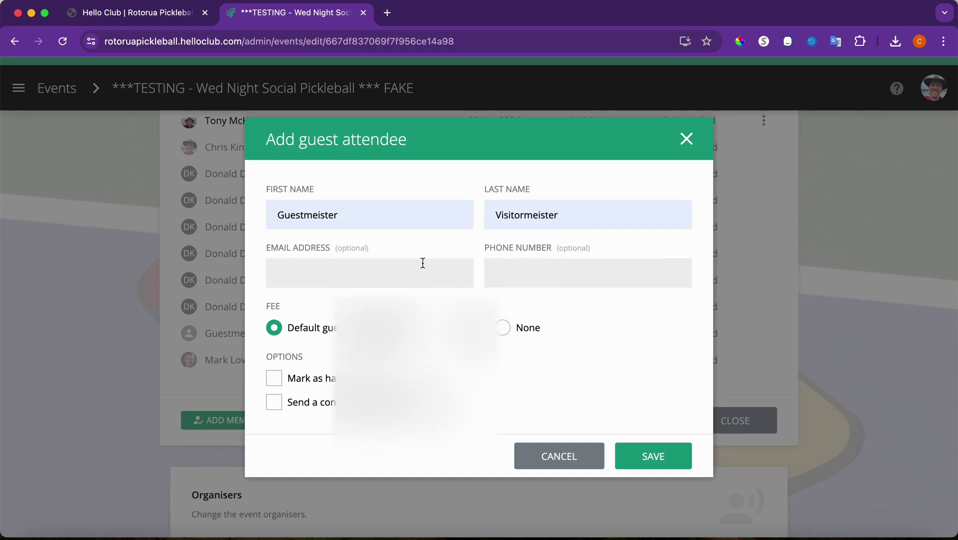
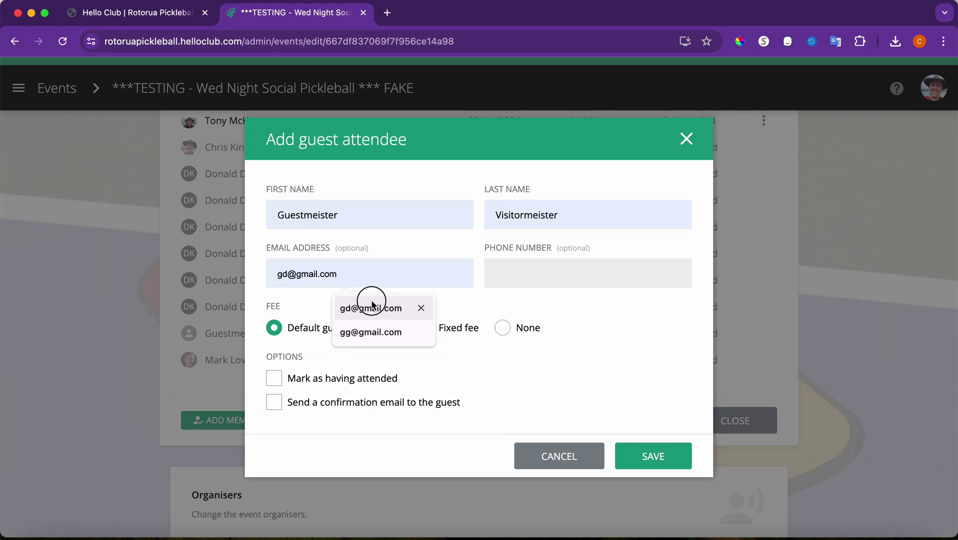
pyautogui.click(371, 303)
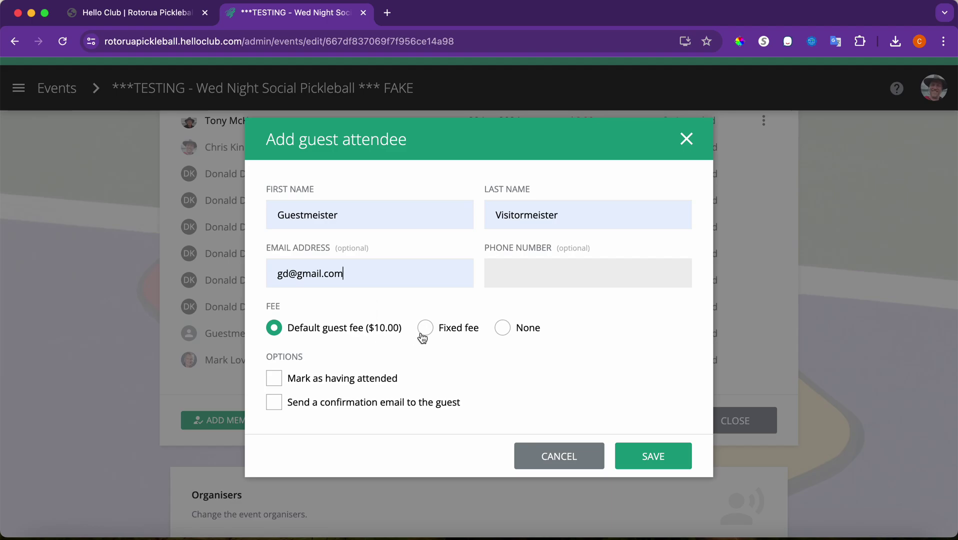
pyautogui.click(504, 330)
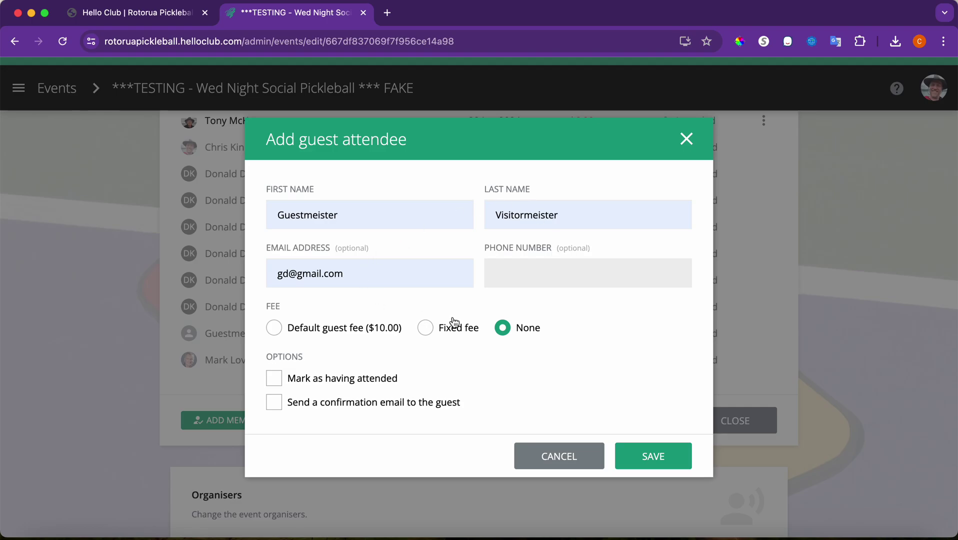
pyautogui.click(651, 453)
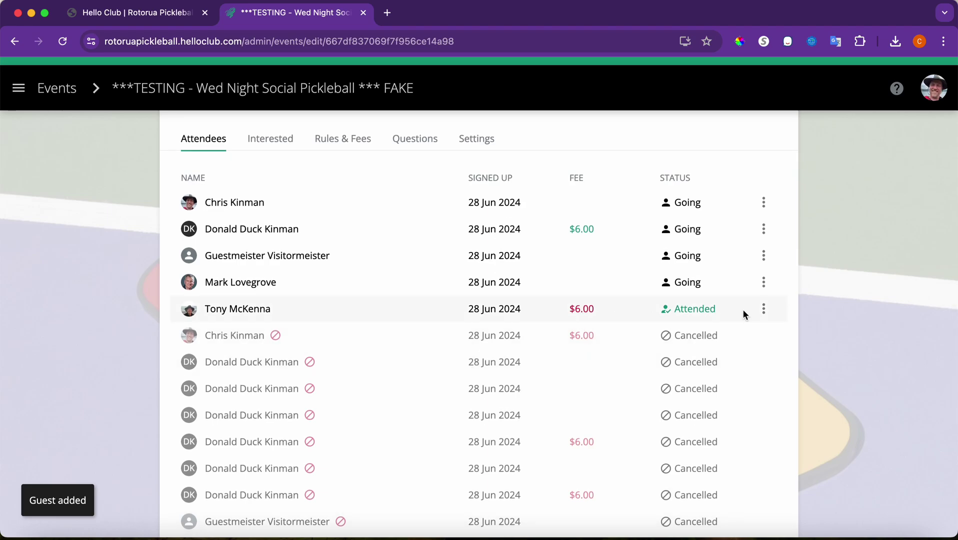
# - Mark the attended attendee's $6.00 fee as paid, with Paid By set to EFTPOS
pyautogui.click(764, 309)
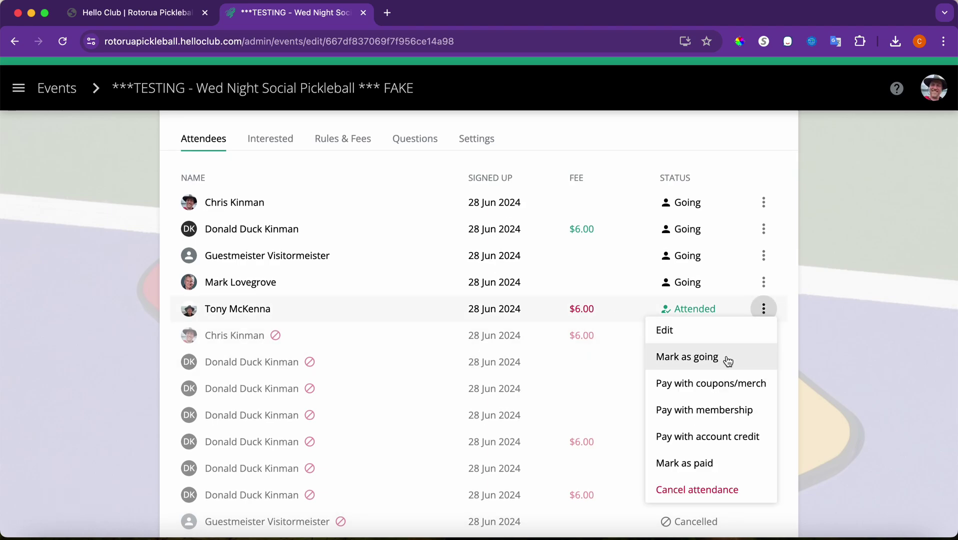
pyautogui.click(699, 464)
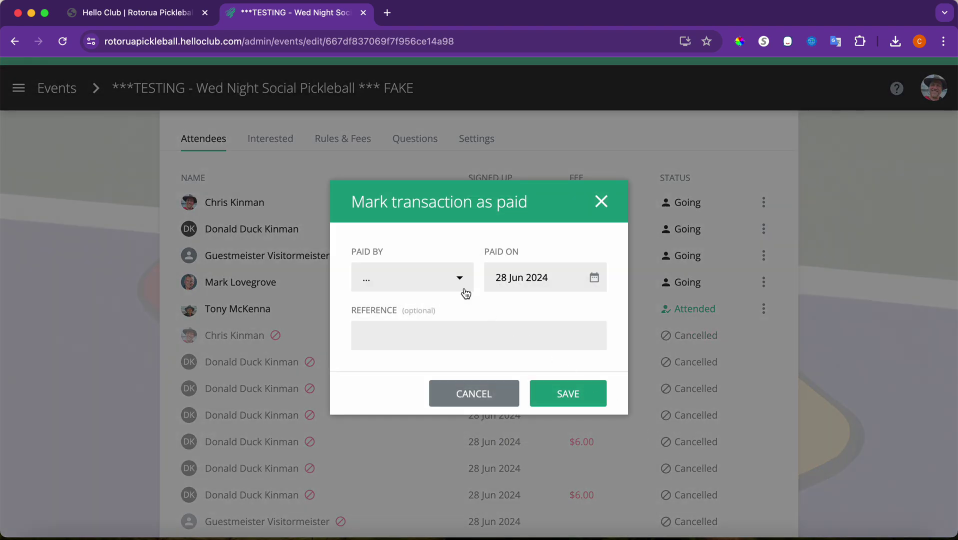
pyautogui.click(452, 283)
pyautogui.click(424, 438)
pyautogui.click(570, 398)
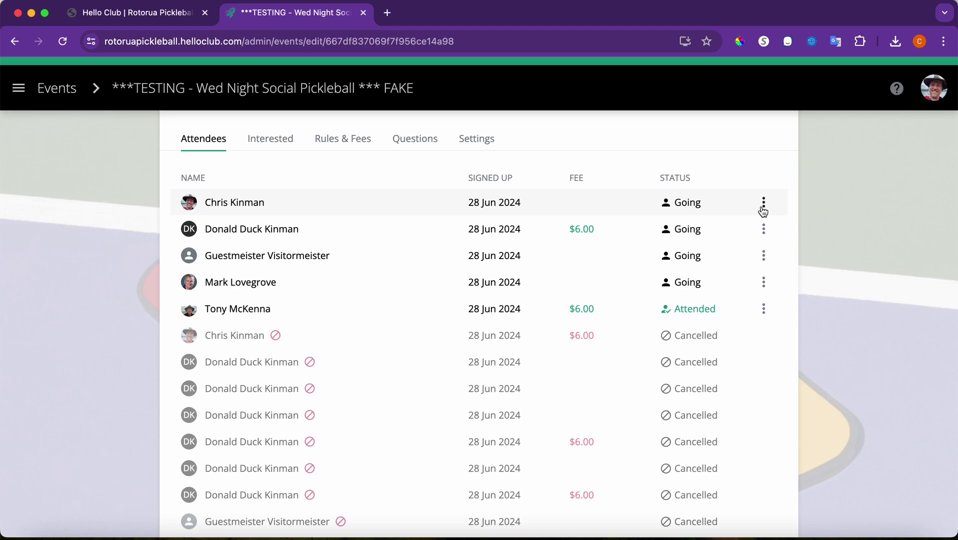
pyautogui.click(763, 205)
pyautogui.click(750, 247)
pyautogui.click(764, 233)
pyautogui.click(745, 273)
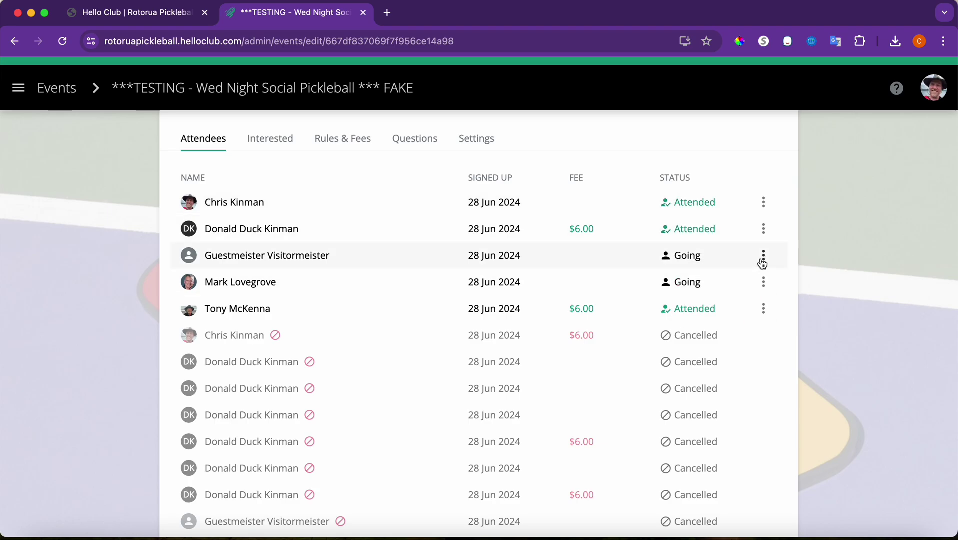
pyautogui.click(764, 257)
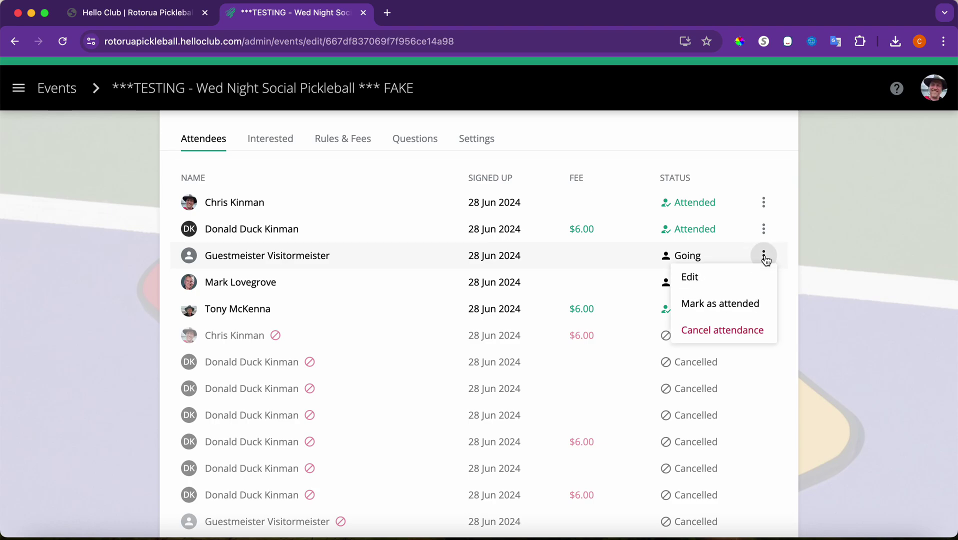
pyautogui.click(743, 300)
pyautogui.click(764, 284)
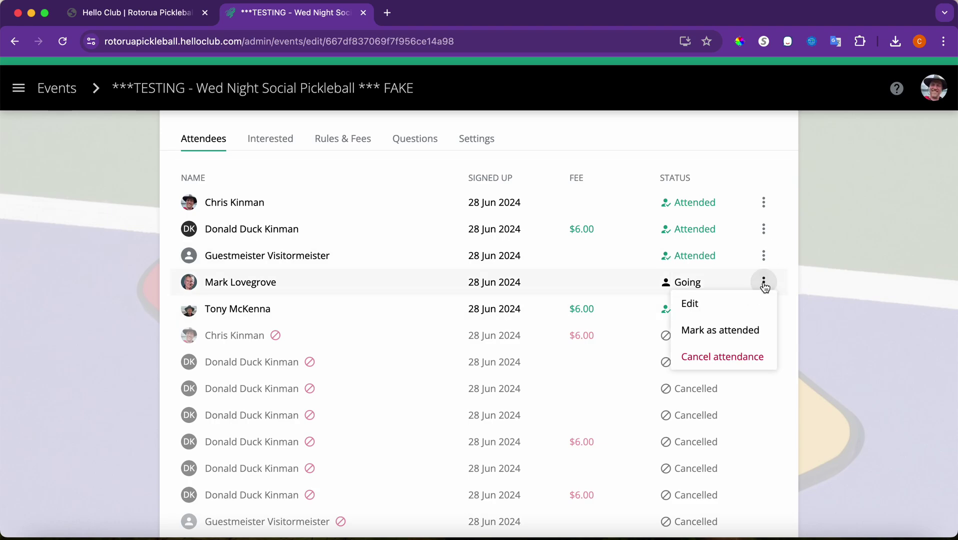
pyautogui.click(742, 329)
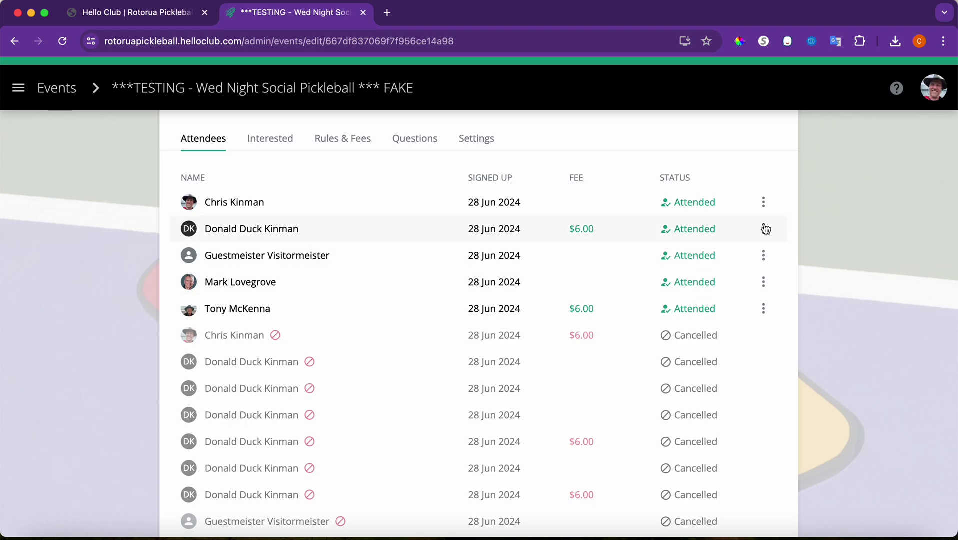
pyautogui.click(764, 202)
pyautogui.click(752, 254)
pyautogui.click(764, 229)
pyautogui.click(754, 277)
pyautogui.click(764, 256)
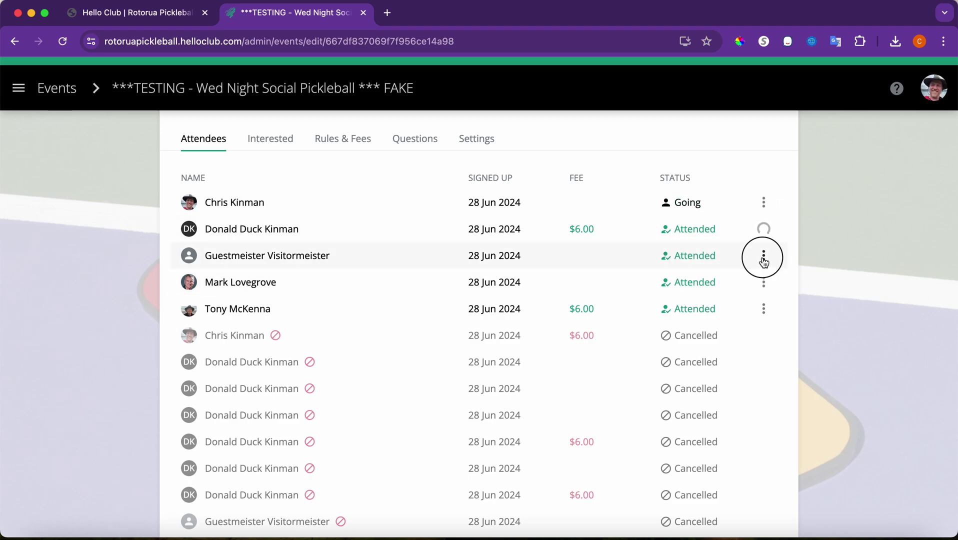
pyautogui.click(740, 302)
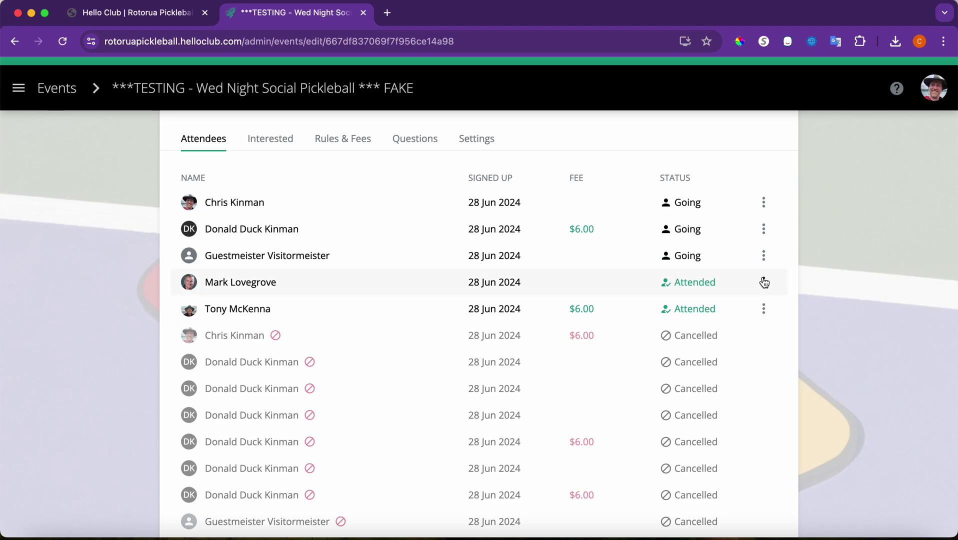
pyautogui.click(764, 282)
pyautogui.click(740, 327)
pyautogui.click(137, 13)
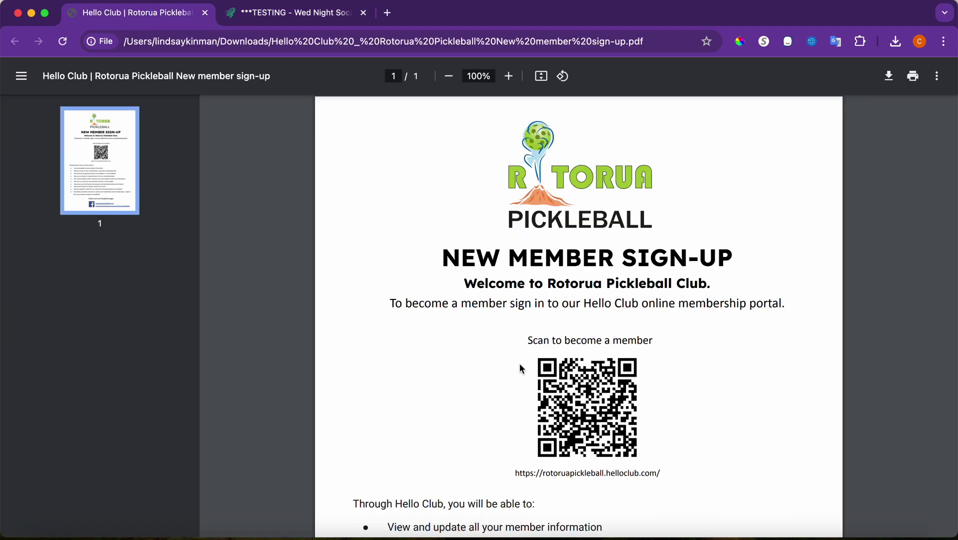
pyautogui.click(322, 17)
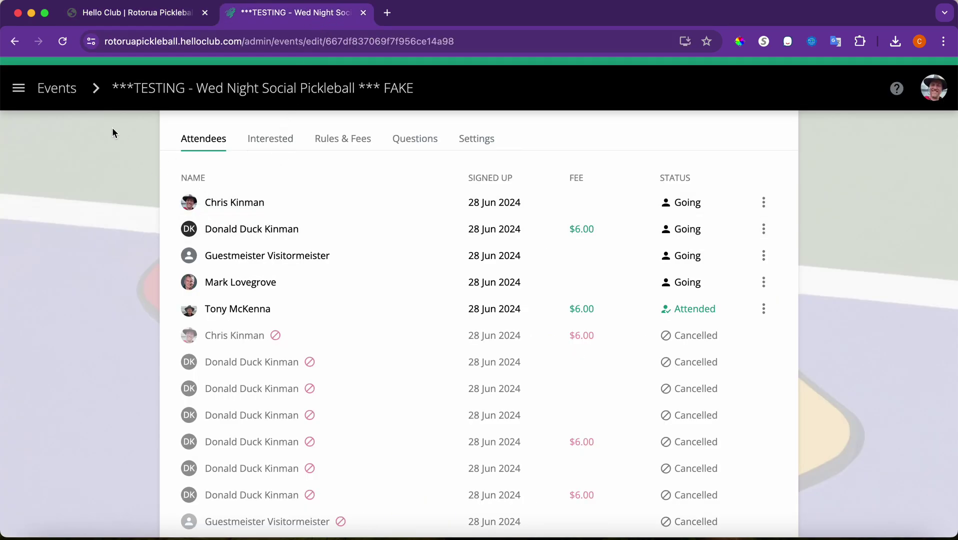
# - Go to the club's members list and search for the member
pyautogui.click(20, 91)
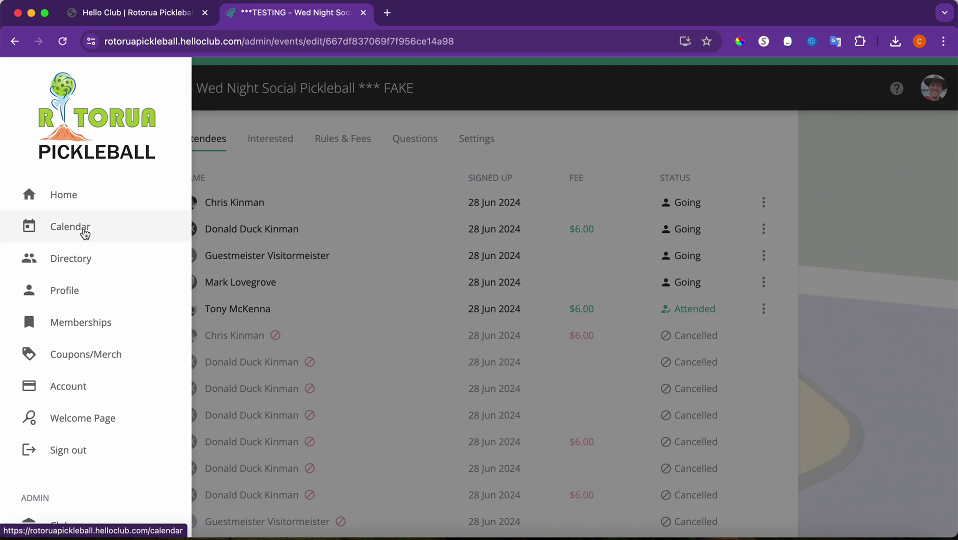
pyautogui.scroll(-5, 92, 340)
pyautogui.scroll(1, 93, 344)
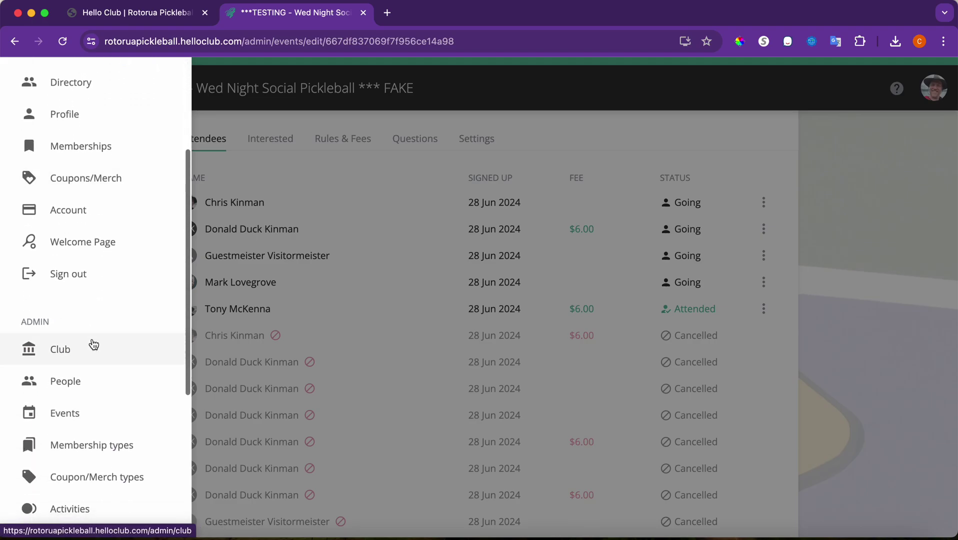
pyautogui.click(86, 381)
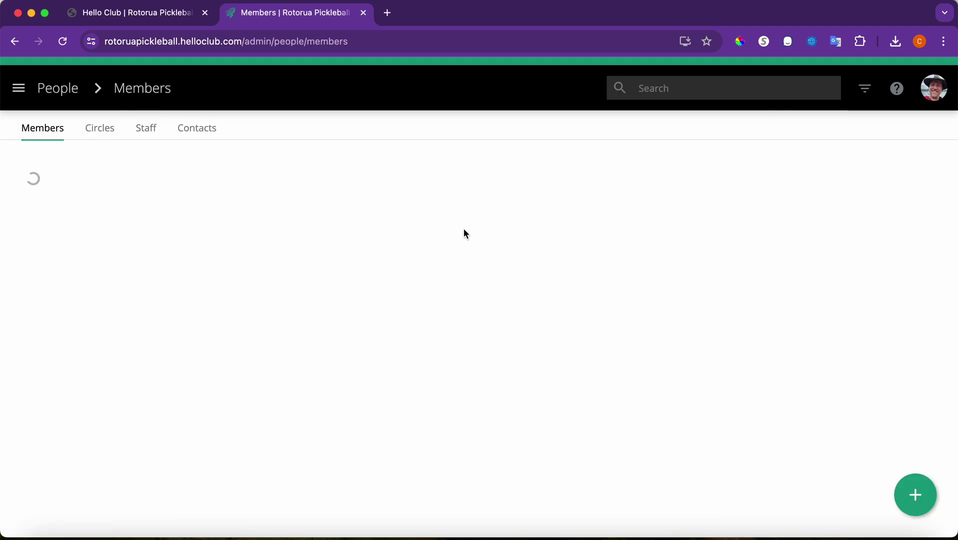
pyautogui.click(654, 88)
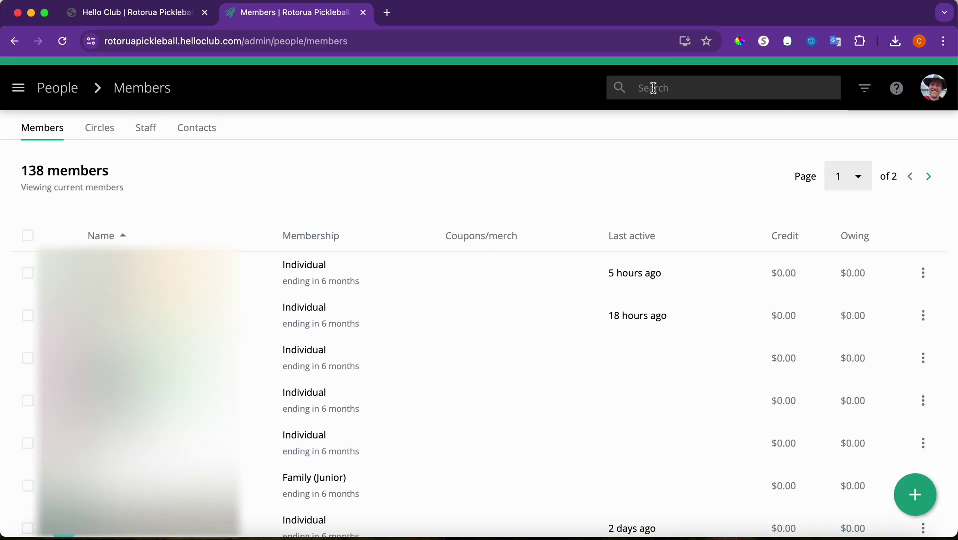
pyautogui.write('duck')
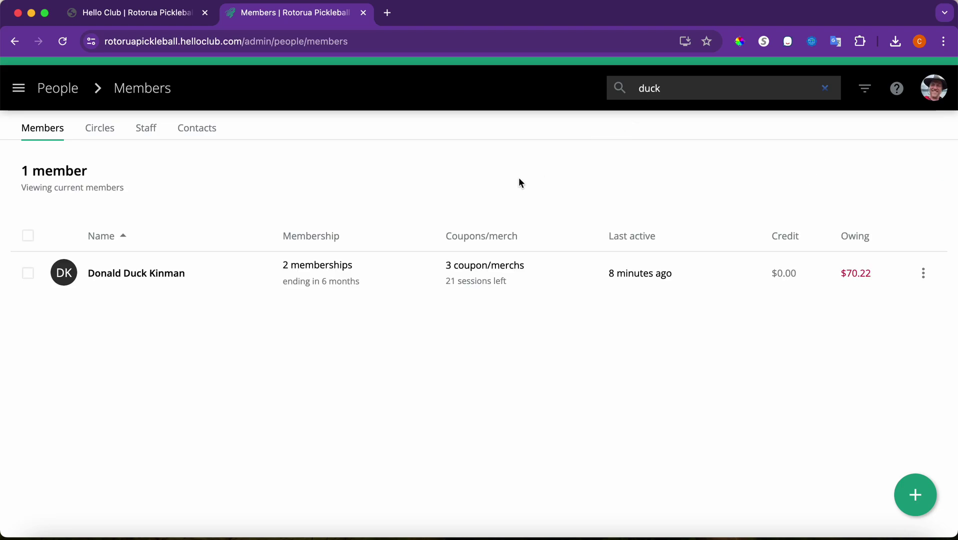
# - Open the member's profile and expand Memberships & coupons/merch to show both Individual memberships
pyautogui.click(132, 270)
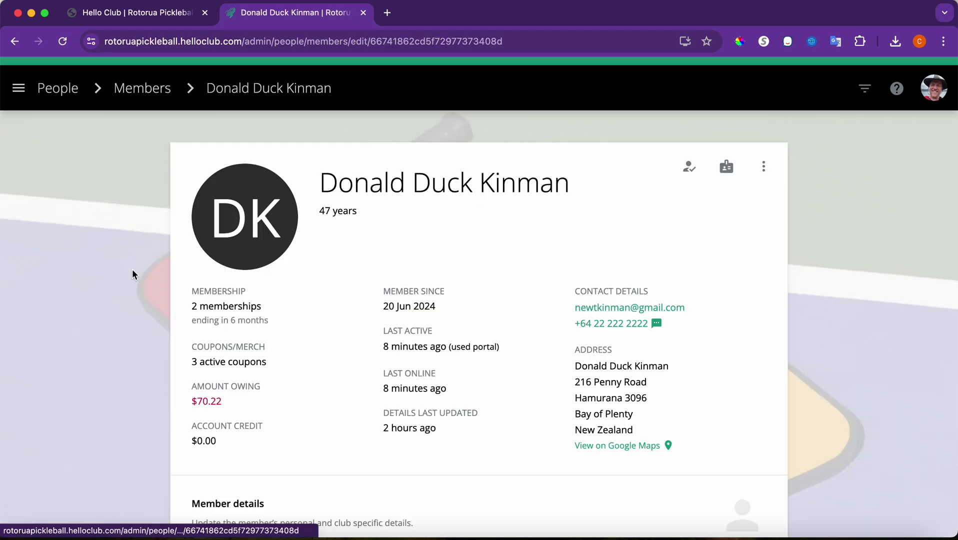
pyautogui.scroll(-7, 312, 365)
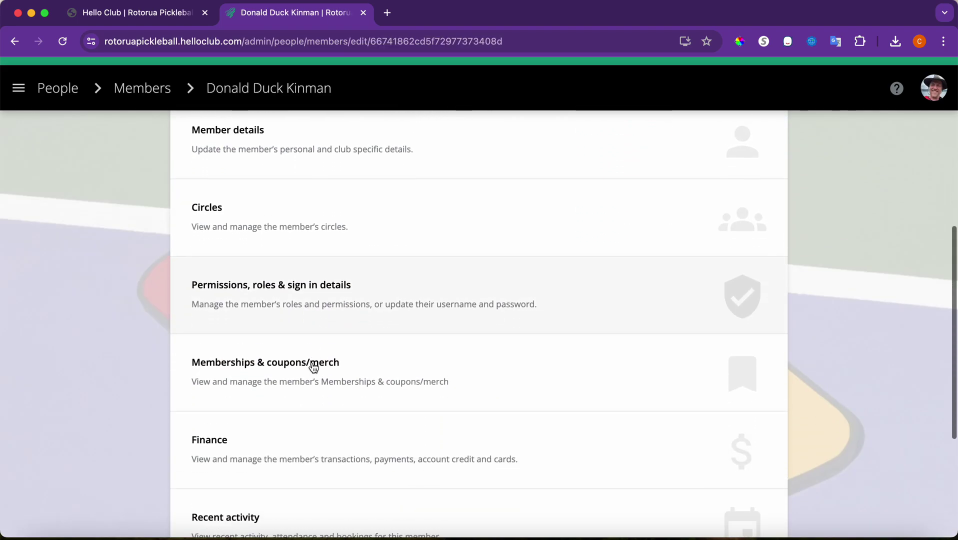
pyautogui.click(313, 367)
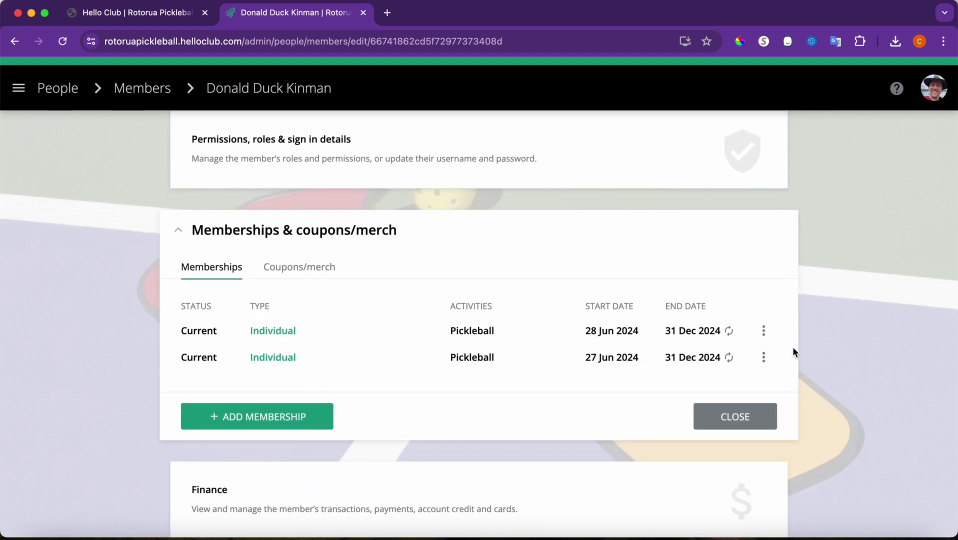
# - Remove the 28 Jun Individual membership, confirming the removal
pyautogui.click(763, 330)
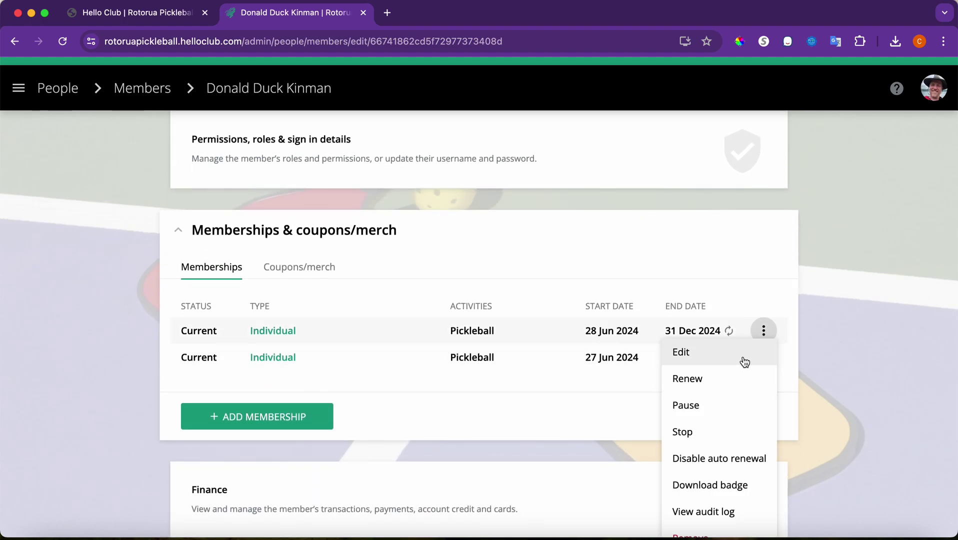
pyautogui.scroll(-5, 715, 502)
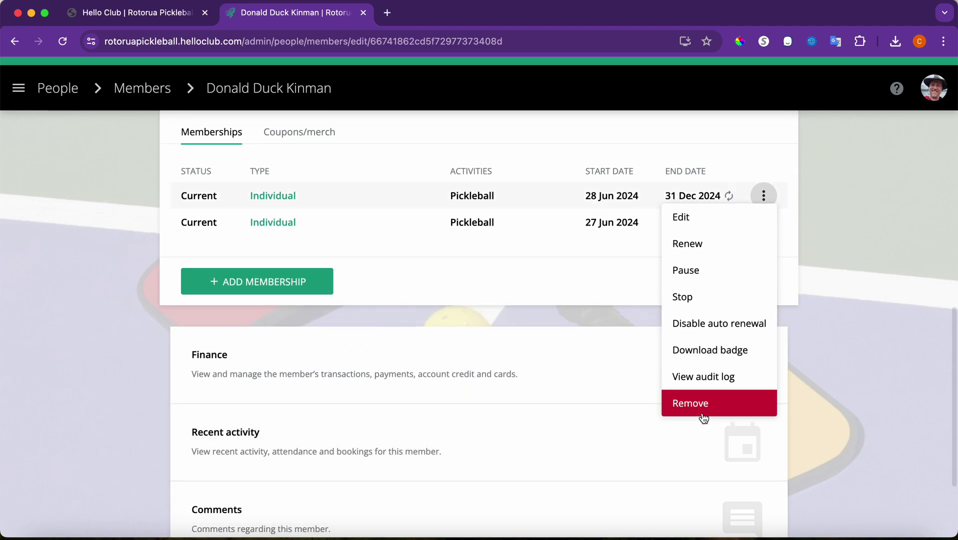
pyautogui.click(701, 413)
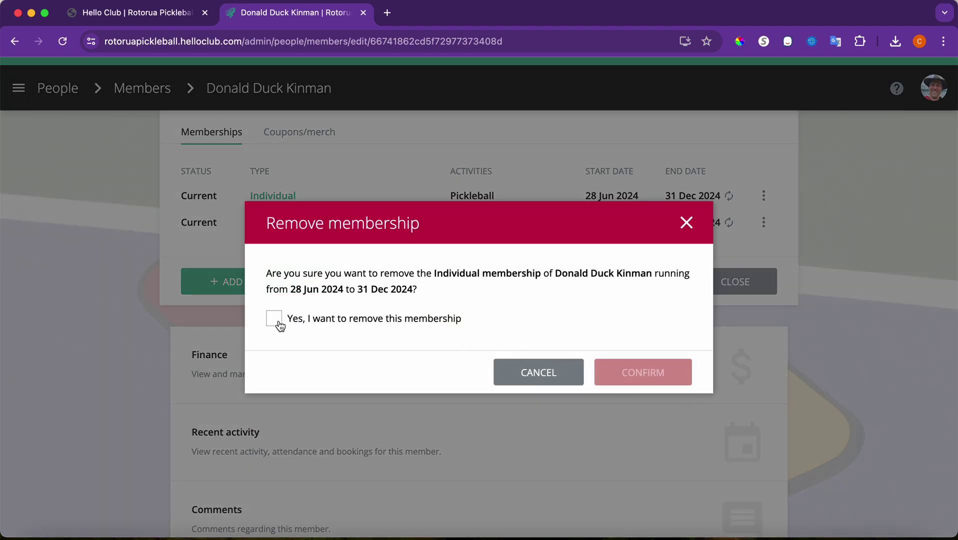
pyautogui.click(278, 324)
pyautogui.click(634, 375)
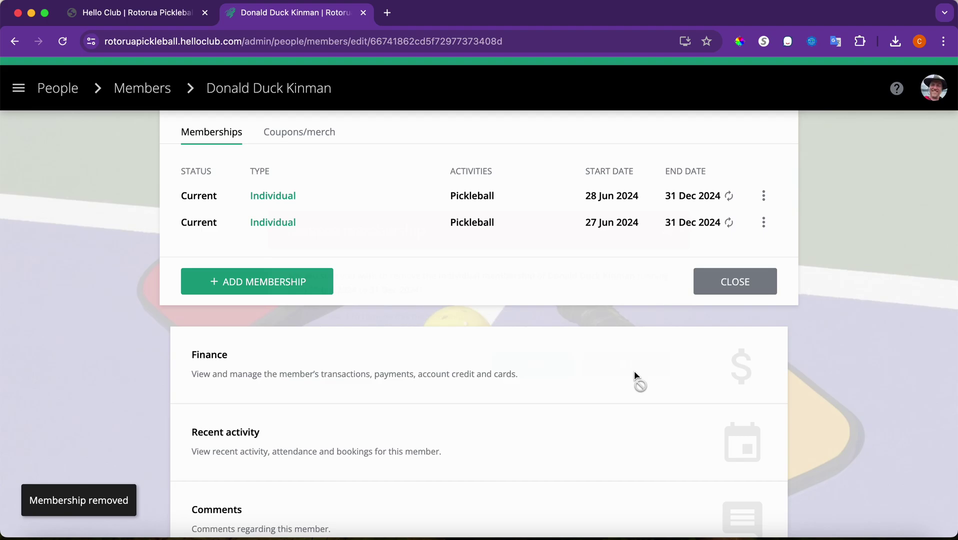
# - Remove the remaining 27 Jun Individual membership, confirming the removal
pyautogui.click(763, 196)
pyautogui.click(712, 402)
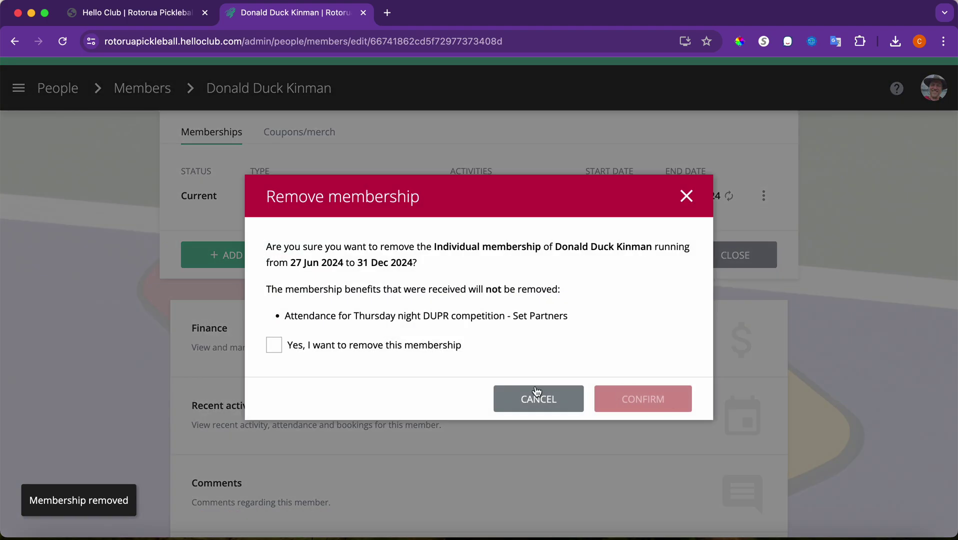
pyautogui.click(276, 344)
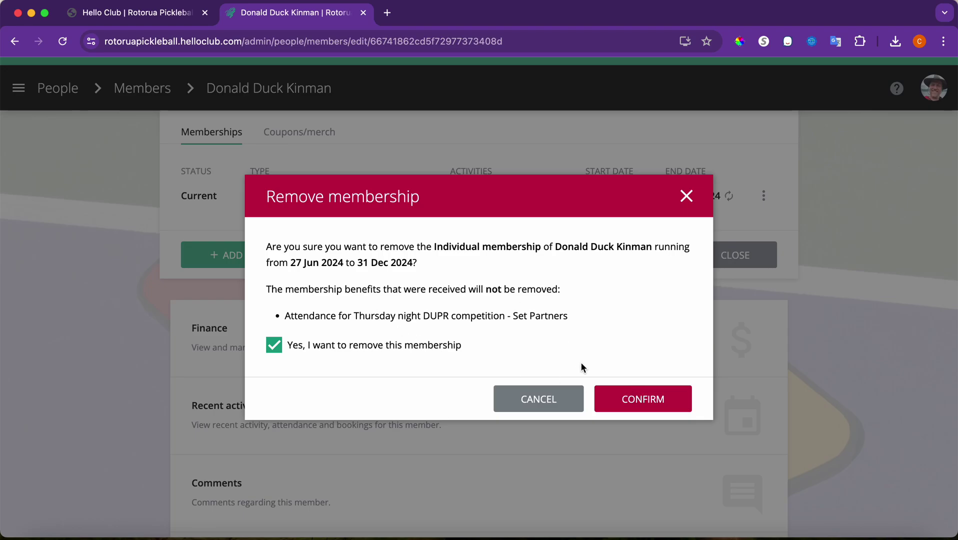
pyautogui.click(629, 399)
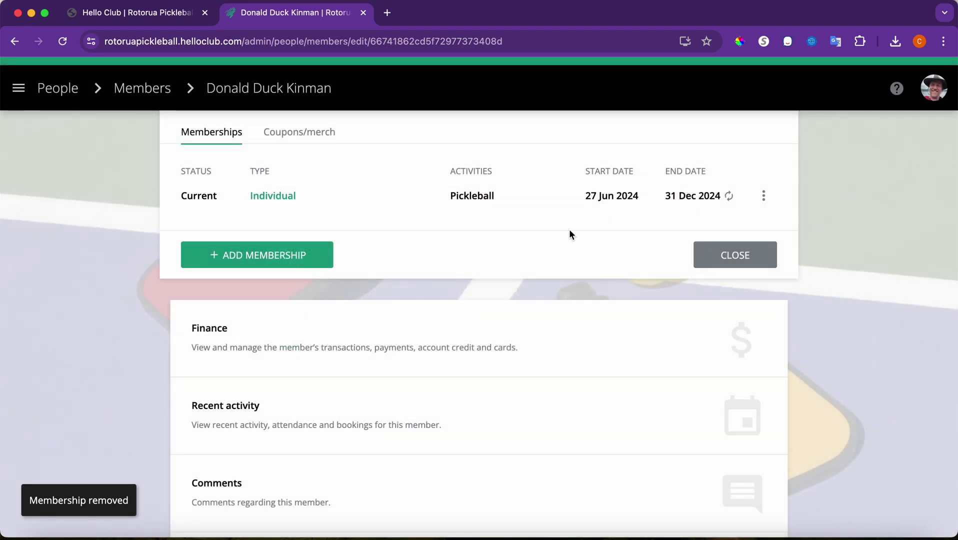
pyautogui.scroll(2, 570, 230)
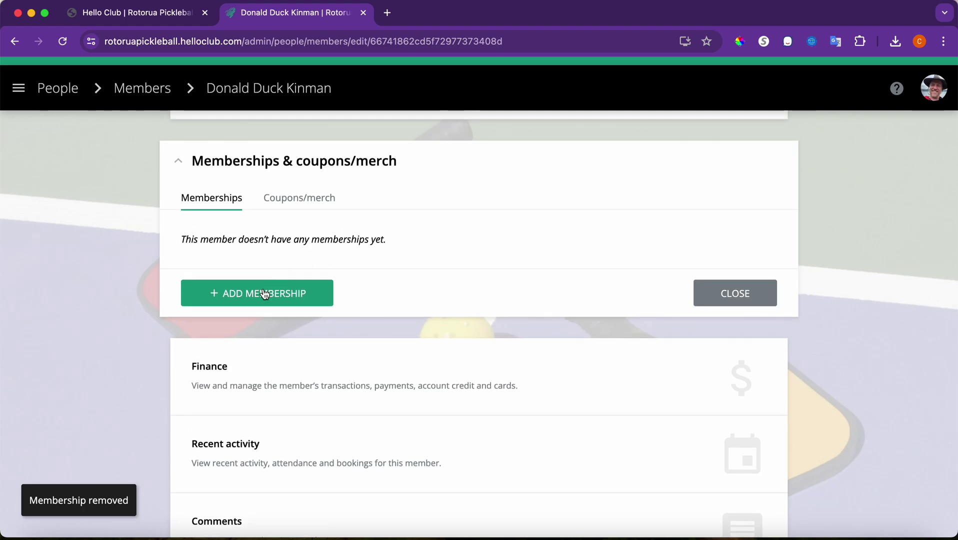
# - Add an Individual membership for 28 Jun–31 Dec 2024, keeping the default $10.22 amount
pyautogui.click(263, 292)
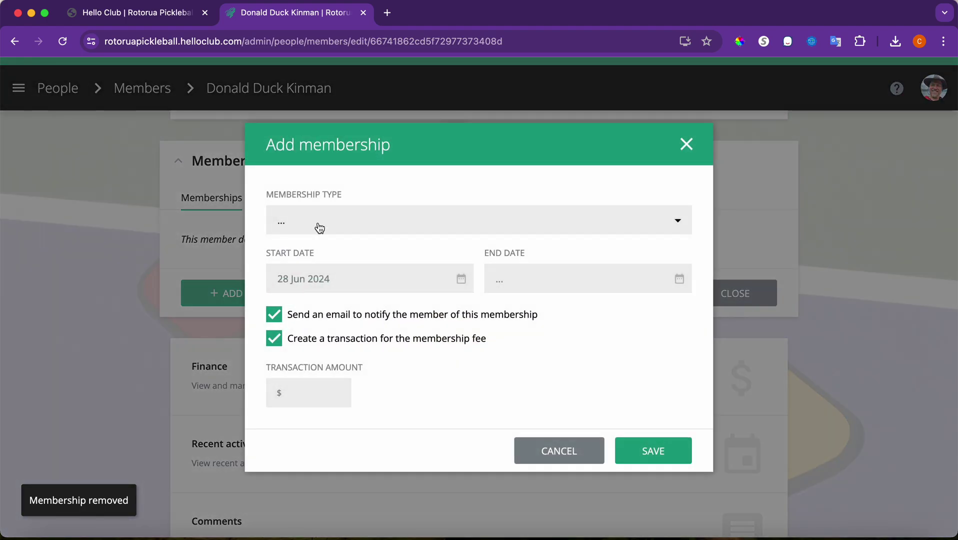
pyautogui.click(319, 225)
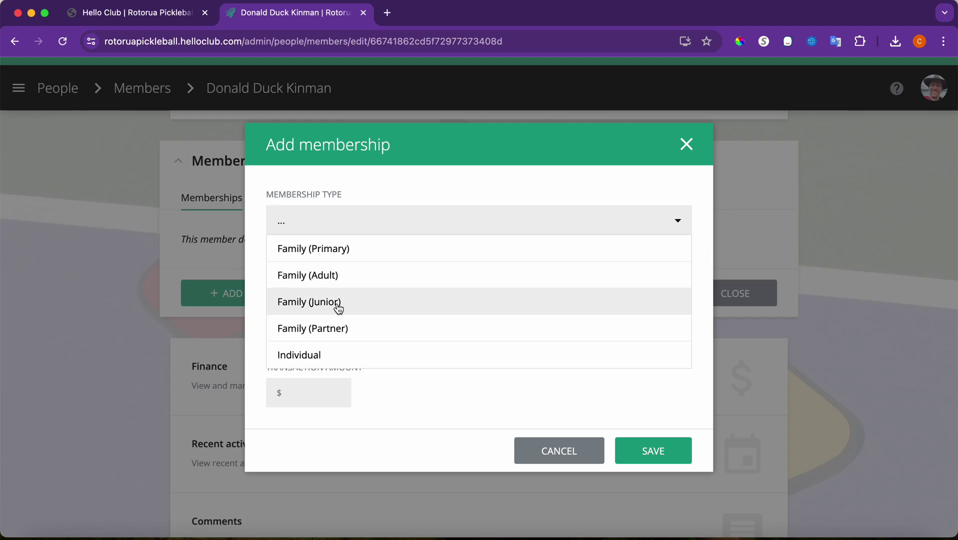
pyautogui.click(326, 368)
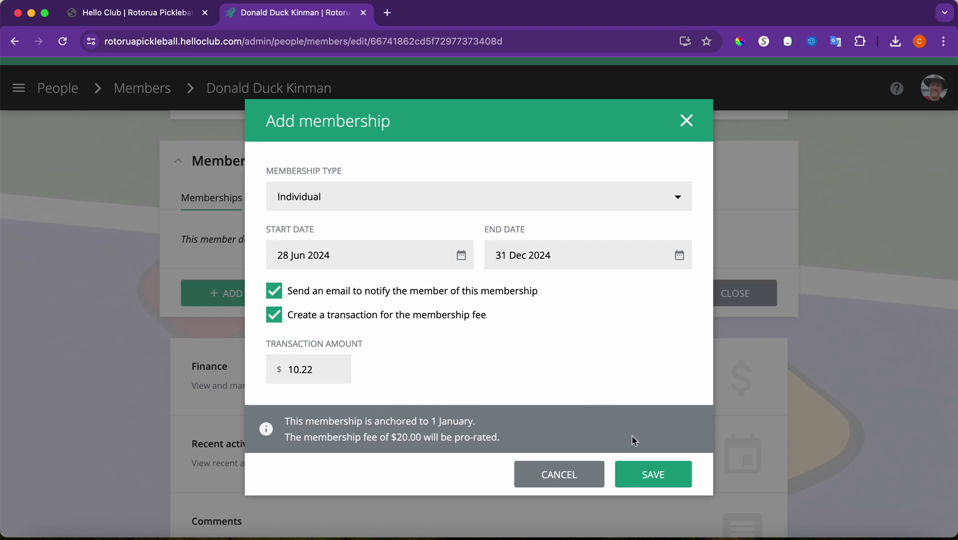
pyautogui.click(652, 472)
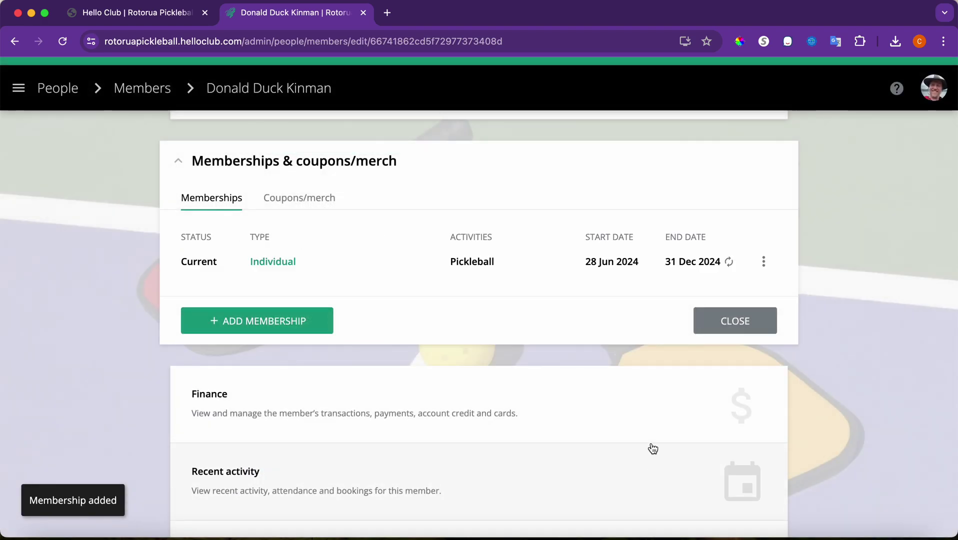
pyautogui.click(763, 265)
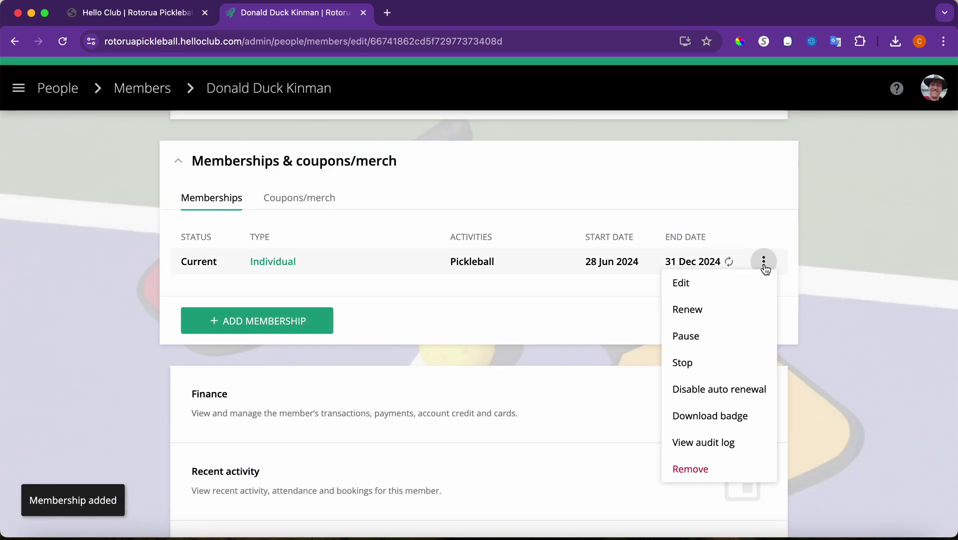
# - In Finance, remove the $60.00 Concession Card coupon purchase transaction
pyautogui.click(564, 280)
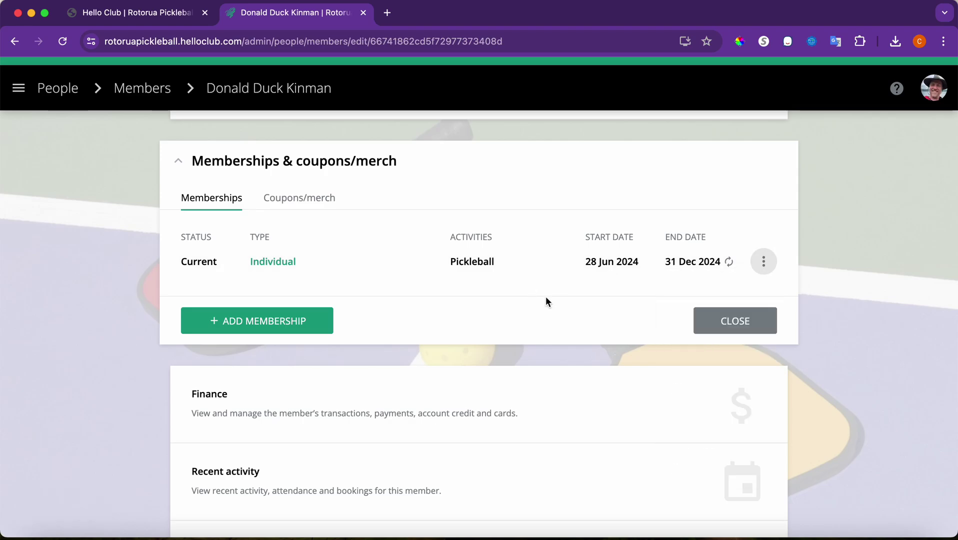
pyautogui.click(347, 412)
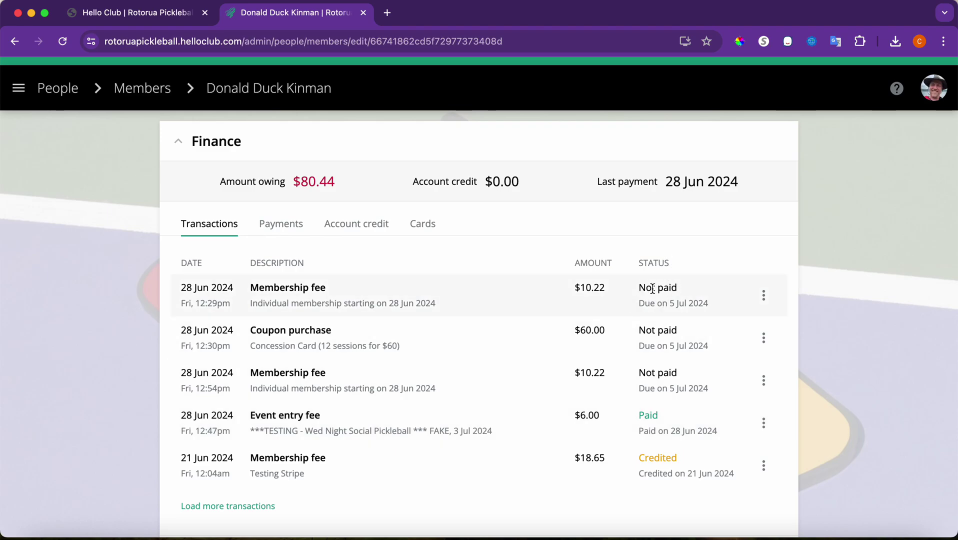
pyautogui.click(758, 339)
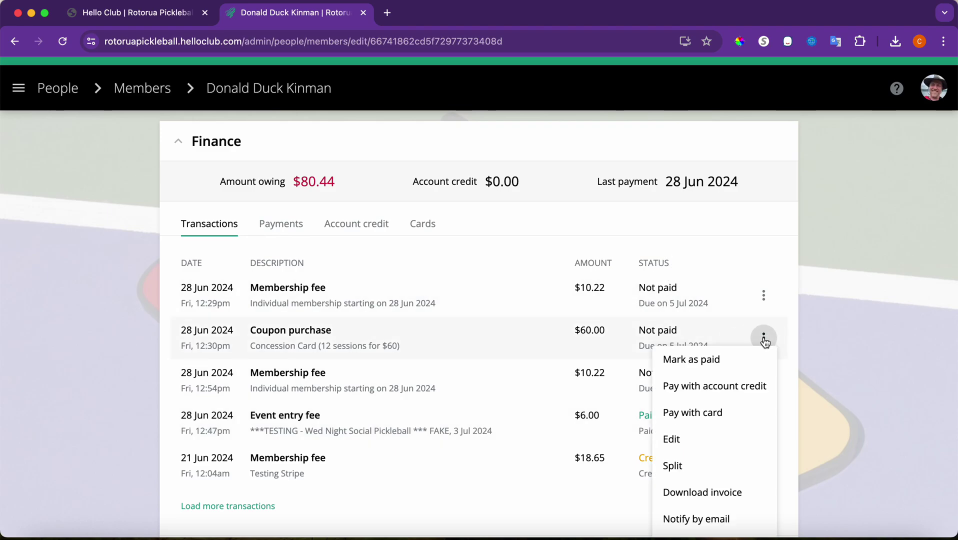
pyautogui.scroll(-3, 721, 479)
pyautogui.click(703, 460)
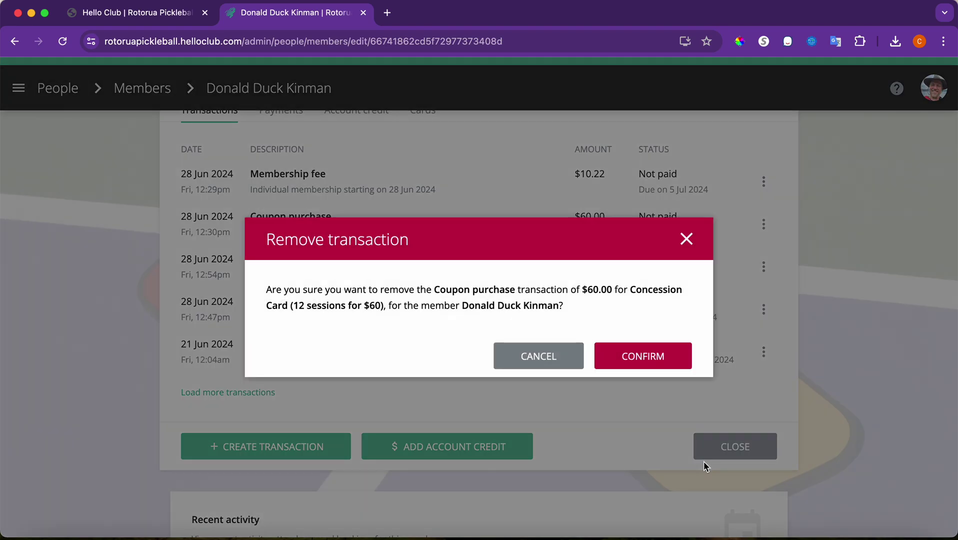
pyautogui.click(624, 359)
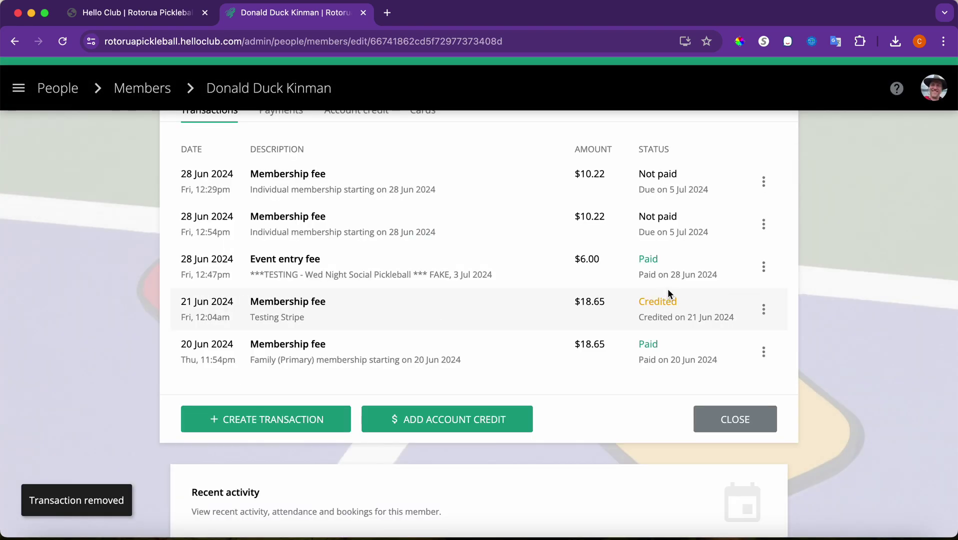
pyautogui.scroll(2, 708, 230)
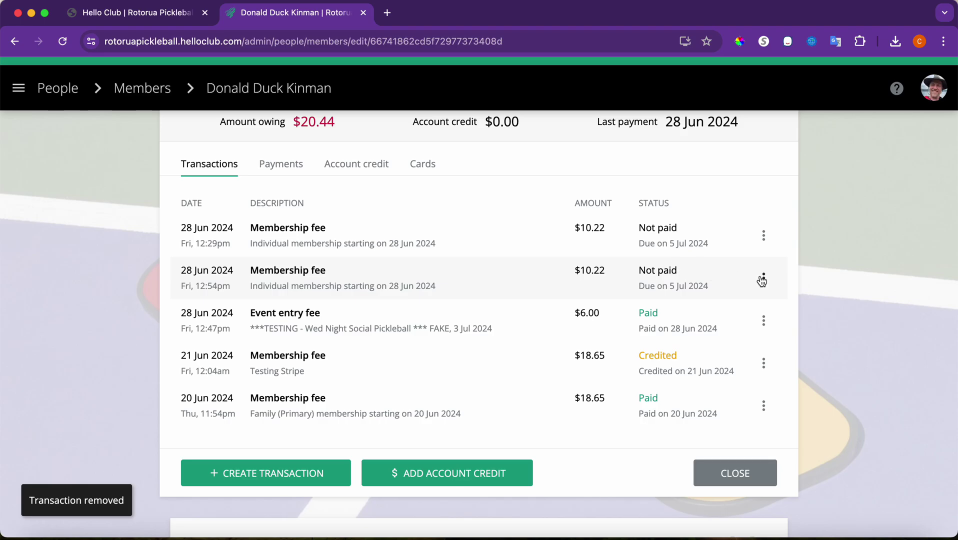
# - Remove the duplicate $10.22 membership fee transaction
pyautogui.click(764, 278)
pyautogui.scroll(-5, 708, 410)
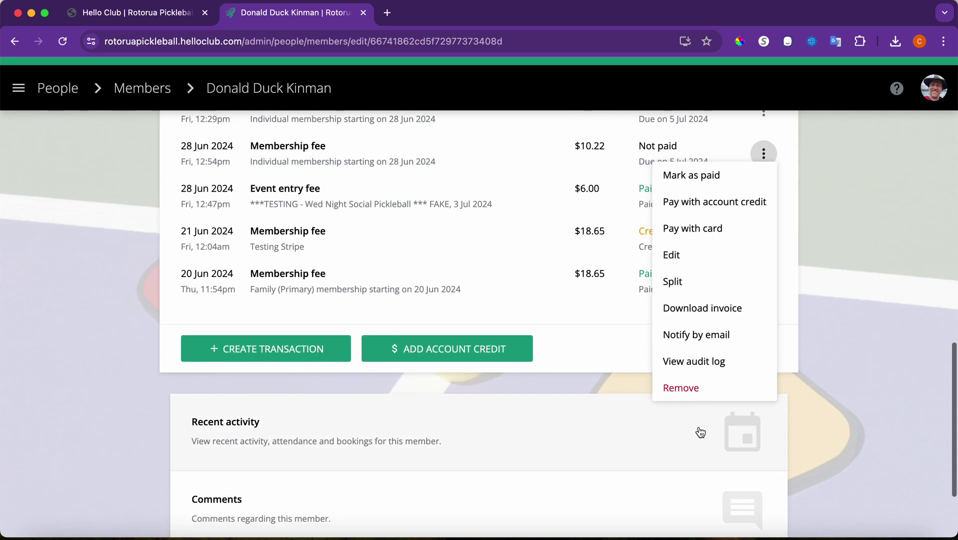
pyautogui.click(690, 393)
pyautogui.click(644, 368)
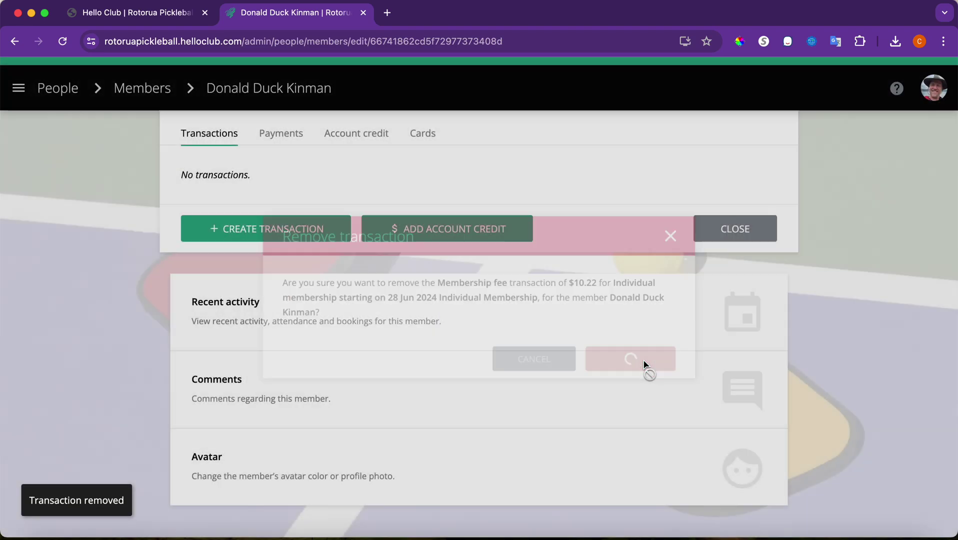
pyautogui.scroll(3, 678, 268)
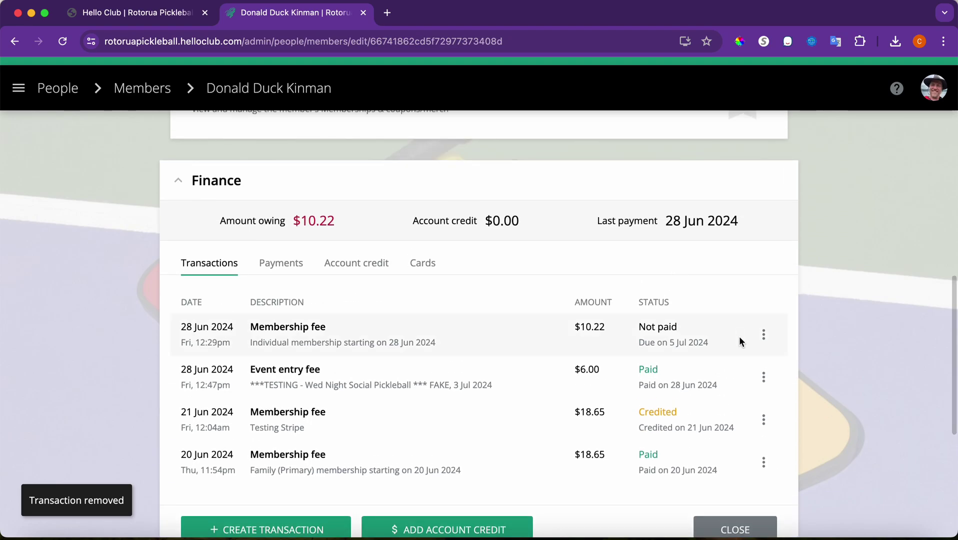
# - Try paying the $10.22 fee by card, cancel adding a card, then switch to Transactions
pyautogui.click(763, 335)
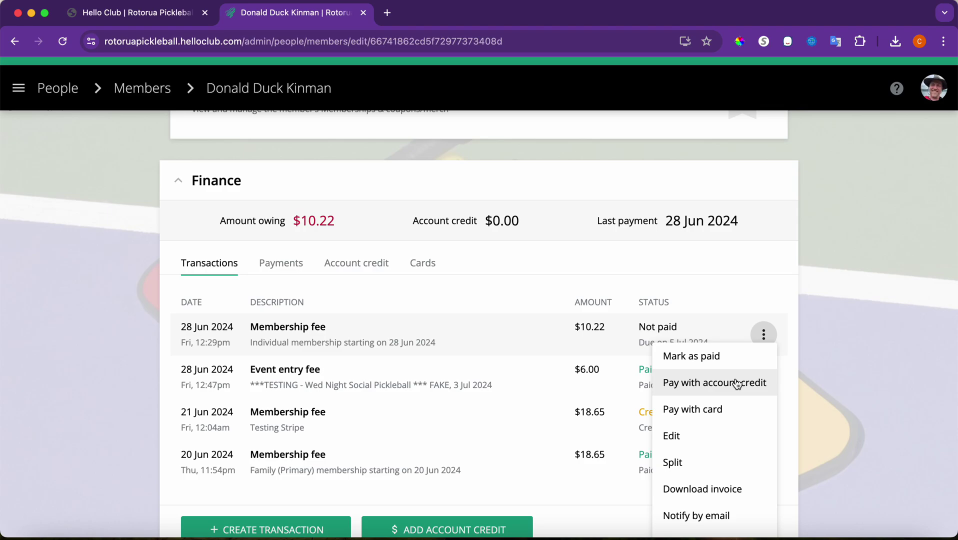
pyautogui.click(724, 407)
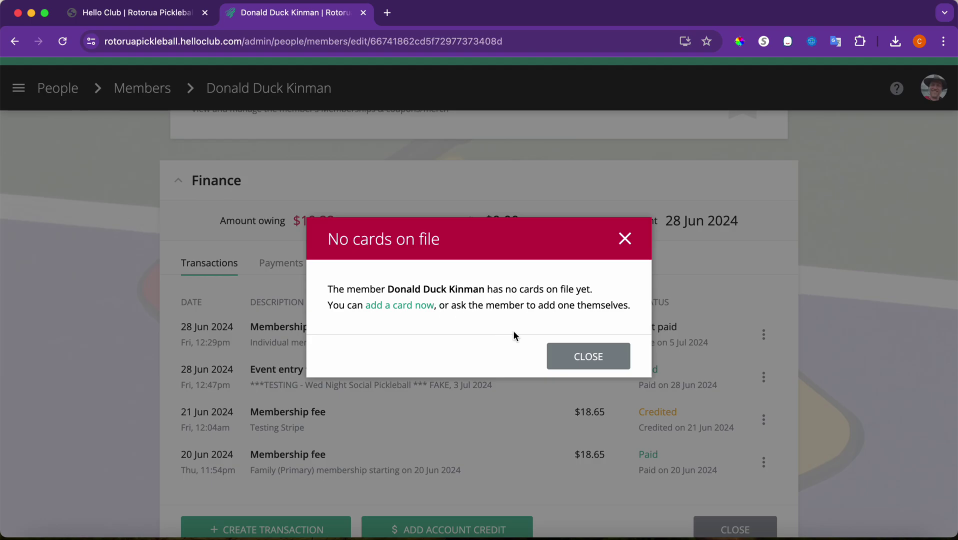
pyautogui.click(405, 310)
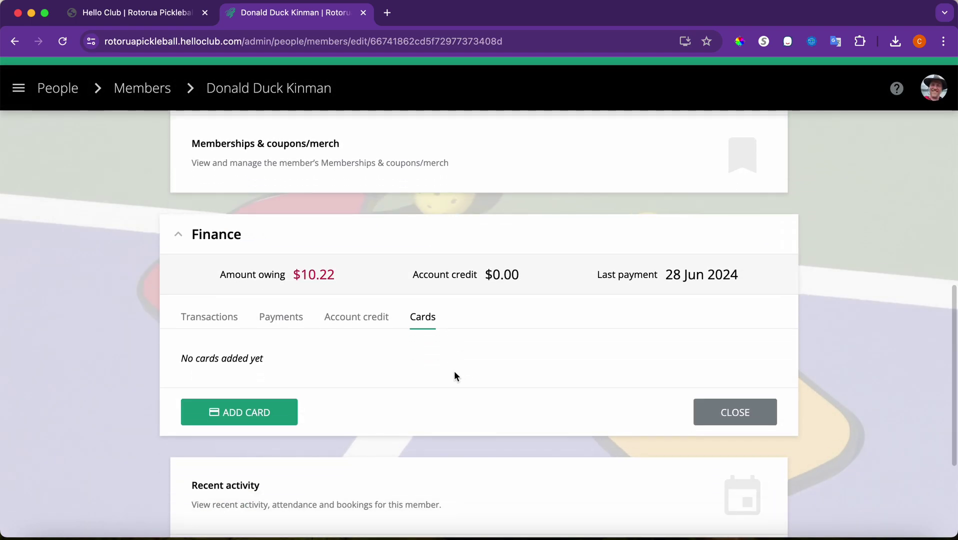
pyautogui.click(296, 411)
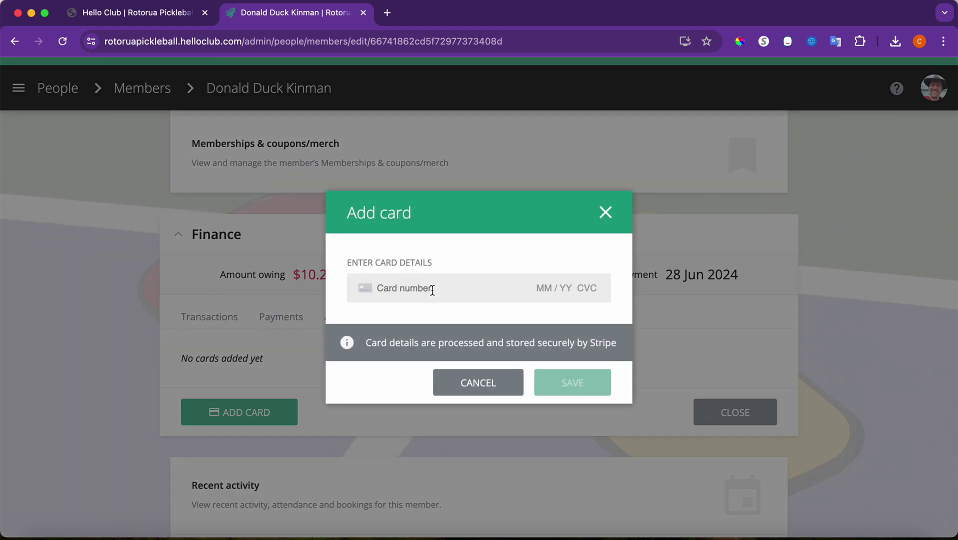
pyautogui.click(433, 291)
pyautogui.click(586, 219)
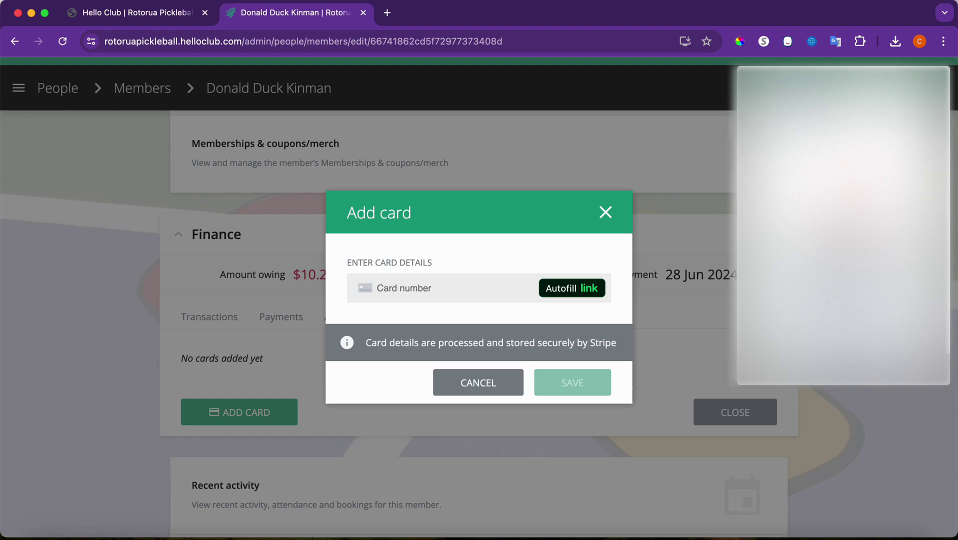
pyautogui.click(938, 86)
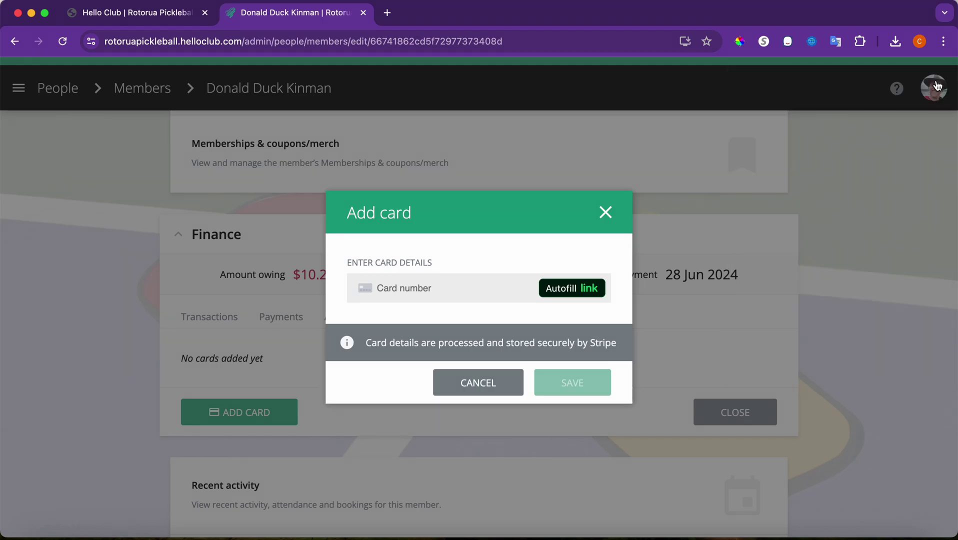
pyautogui.click(606, 212)
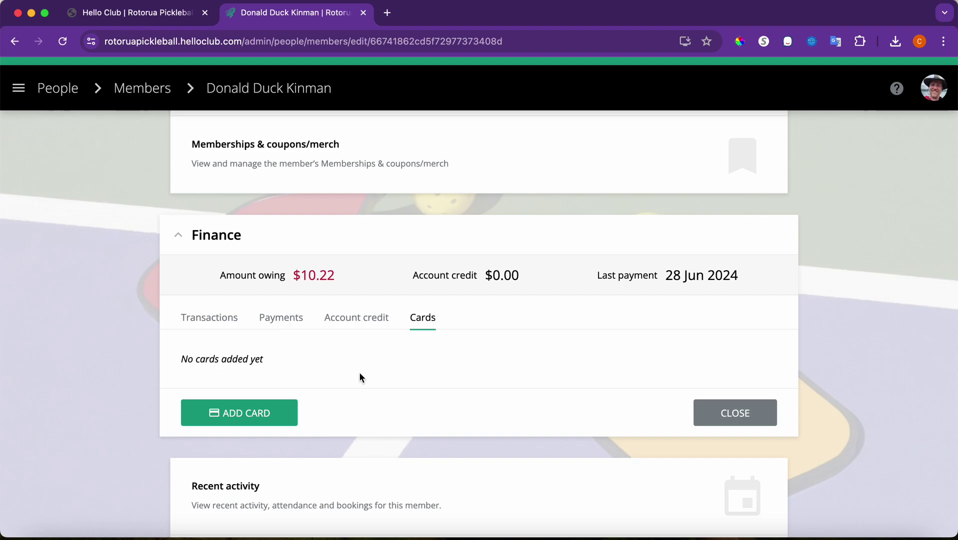
pyautogui.scroll(2, 359, 377)
pyautogui.click(226, 379)
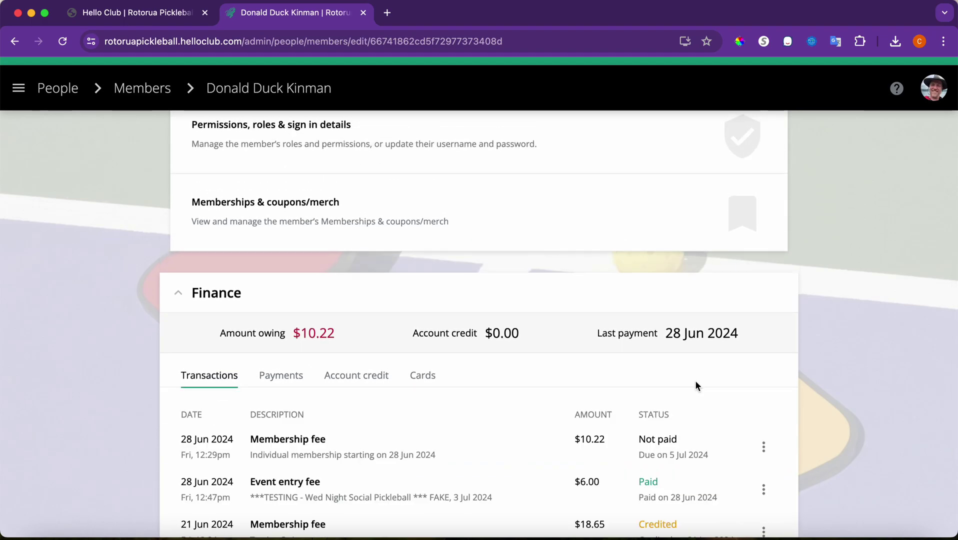
# - Start marking the $10.22 membership fee as paid, then cancel without saving
pyautogui.click(764, 447)
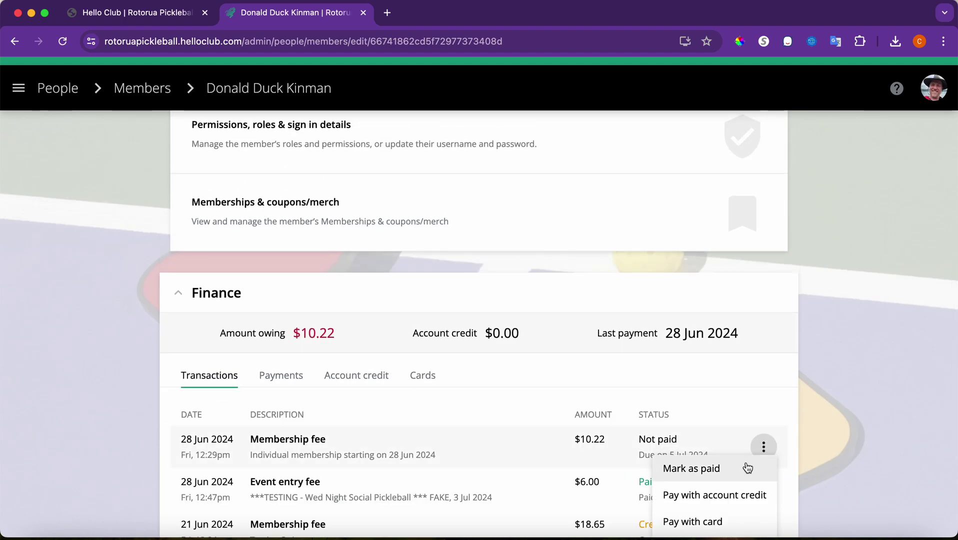
pyautogui.scroll(-2, 748, 468)
pyautogui.scroll(-1, 747, 468)
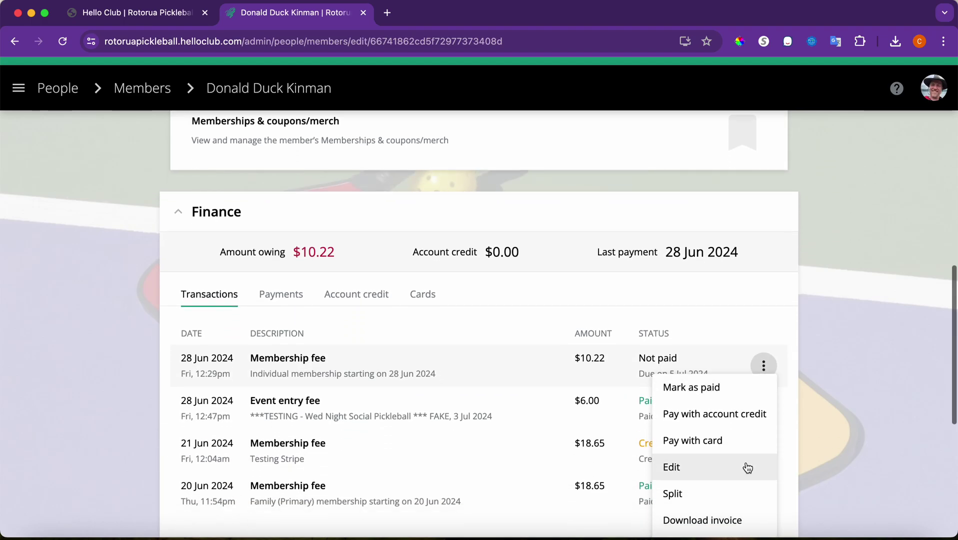
pyautogui.click(729, 395)
pyautogui.click(433, 290)
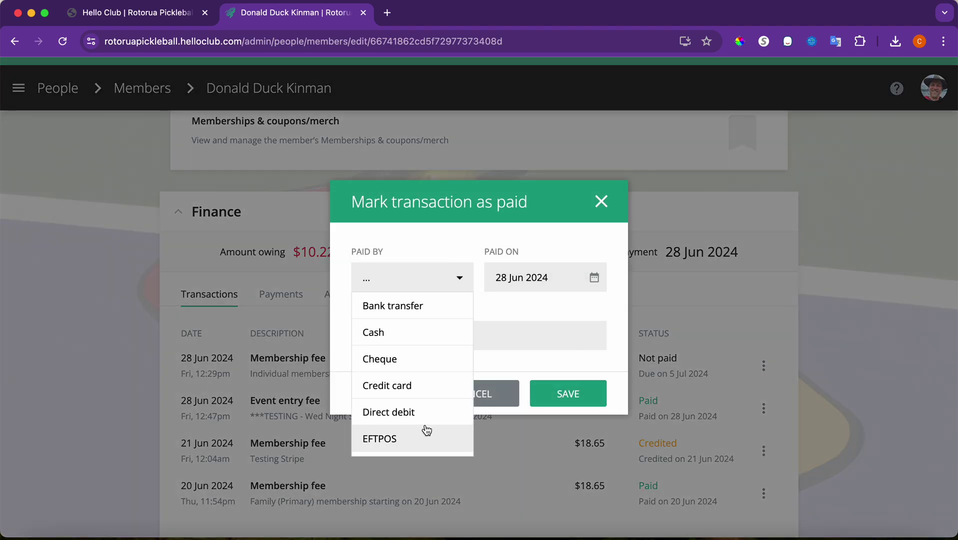
pyautogui.scroll(-1, 426, 429)
pyautogui.scroll(1, 426, 429)
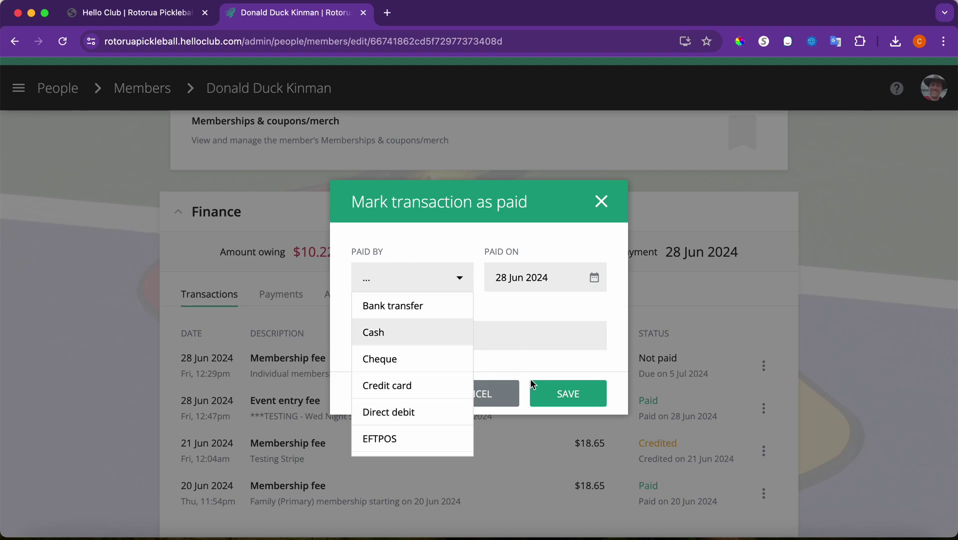
pyautogui.click(495, 394)
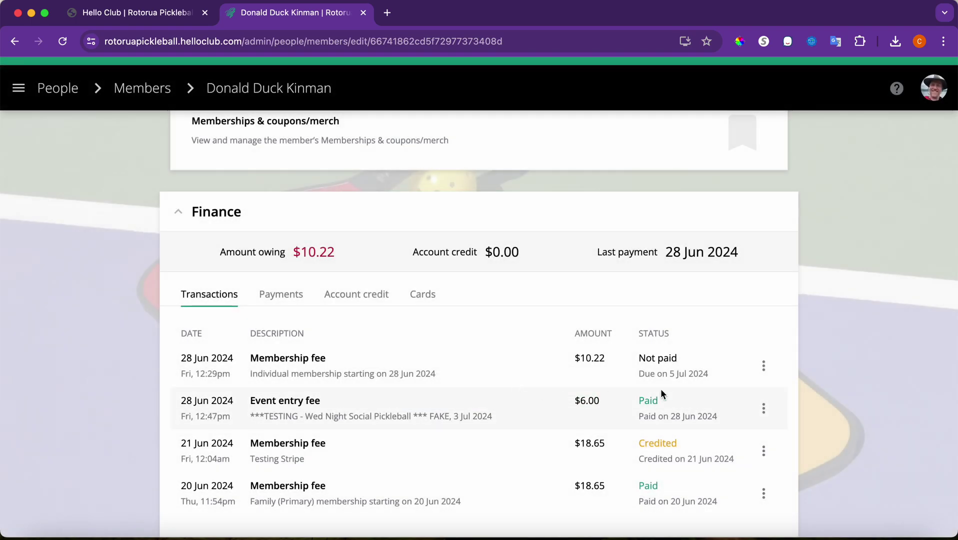
# - Remove the $10.22 membership fee transaction, leaving $0.00 owing
pyautogui.click(763, 366)
pyautogui.scroll(-3, 723, 442)
pyautogui.scroll(-10, 723, 443)
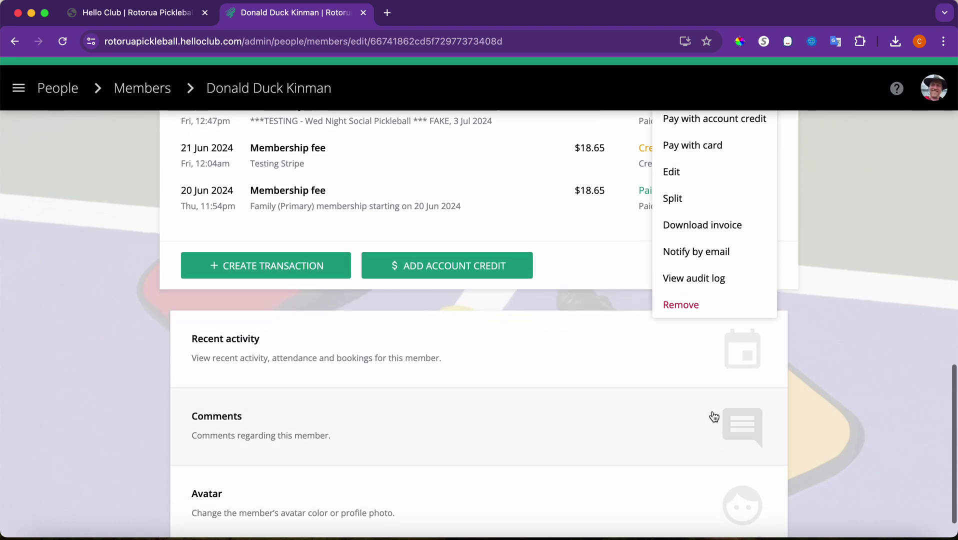
pyautogui.click(700, 306)
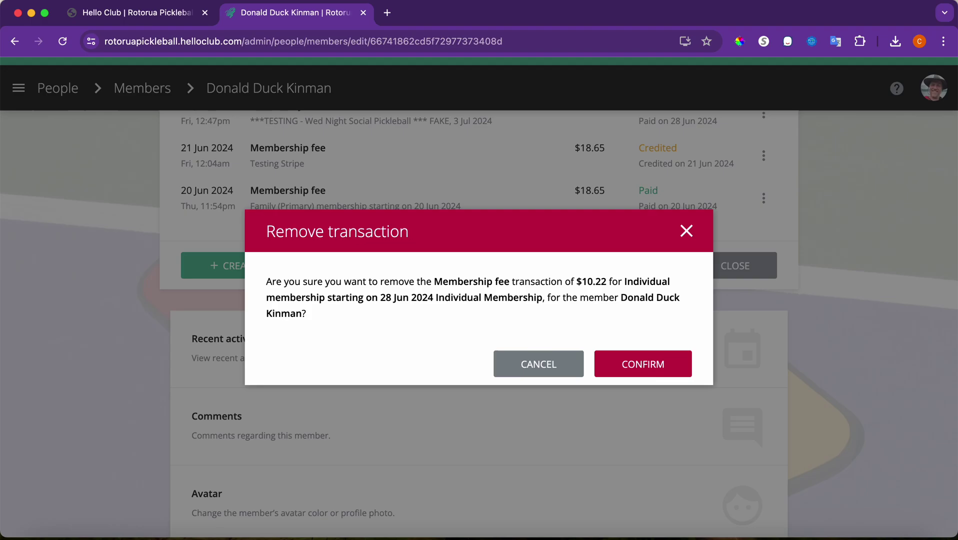
pyautogui.click(644, 354)
pyautogui.scroll(7, 548, 257)
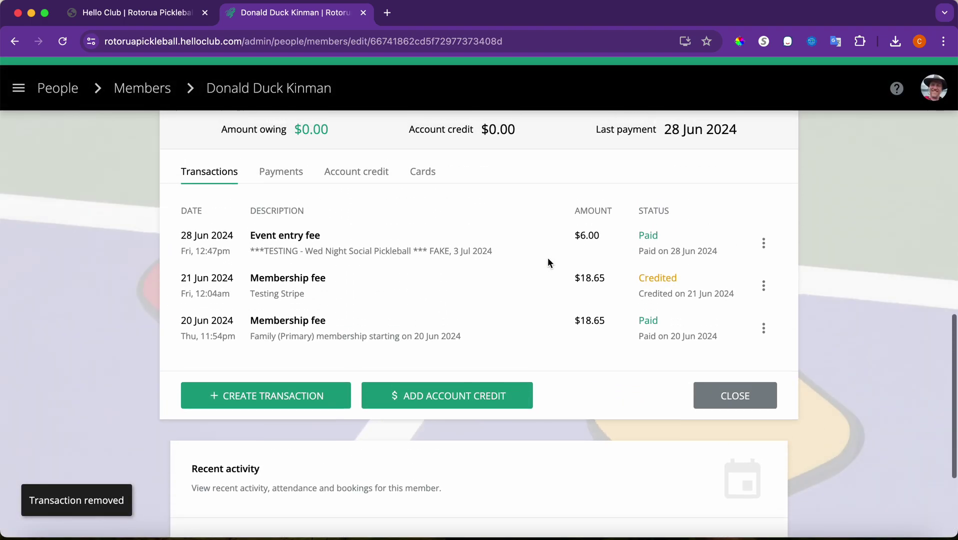
pyautogui.scroll(3, 390, 395)
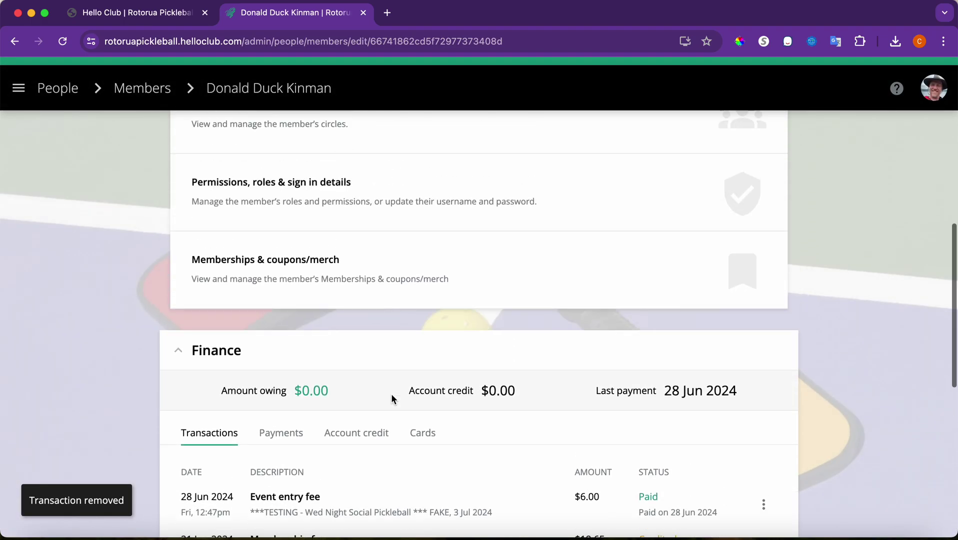
# - Check the 28 Jun–31 Dec 2024 Individual membership, then return to the members list
pyautogui.click(313, 312)
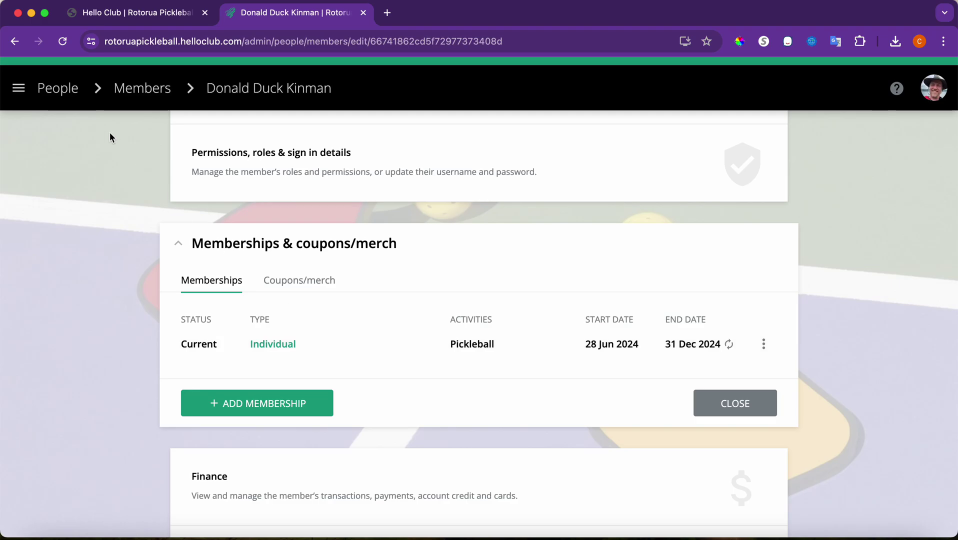
pyautogui.click(72, 93)
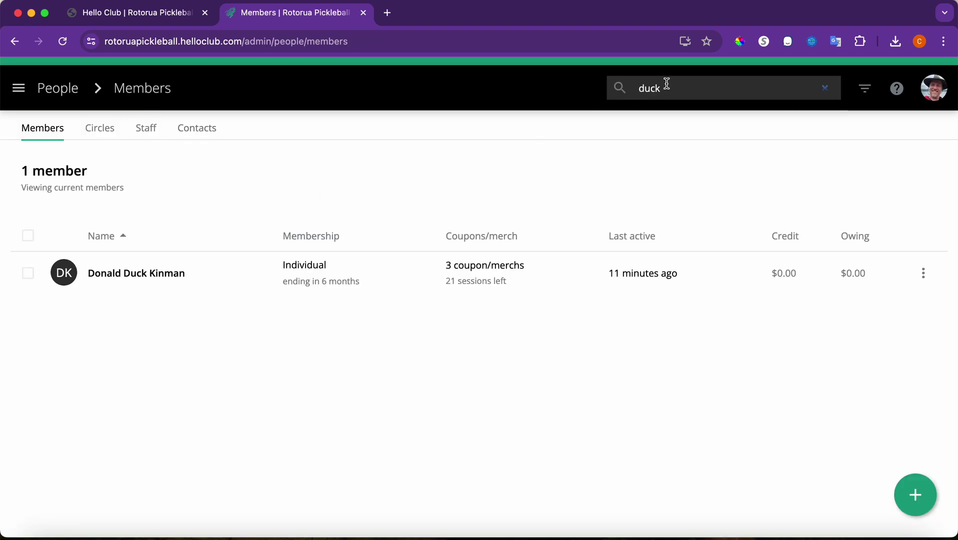
# - Search for another member by name and open their Finance card showing three paid transactions
pyautogui.doubleClick(681, 89)
pyautogui.write('tony')
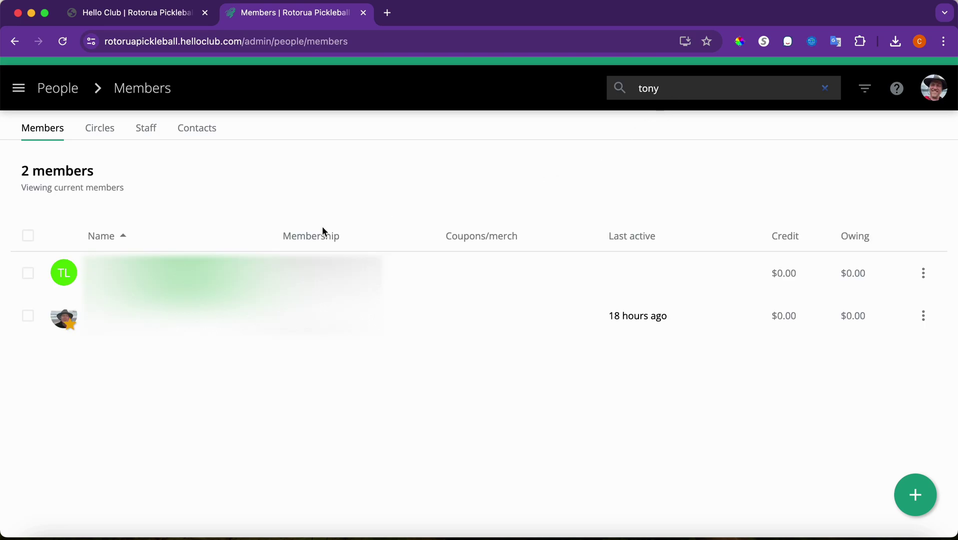
pyautogui.click(147, 306)
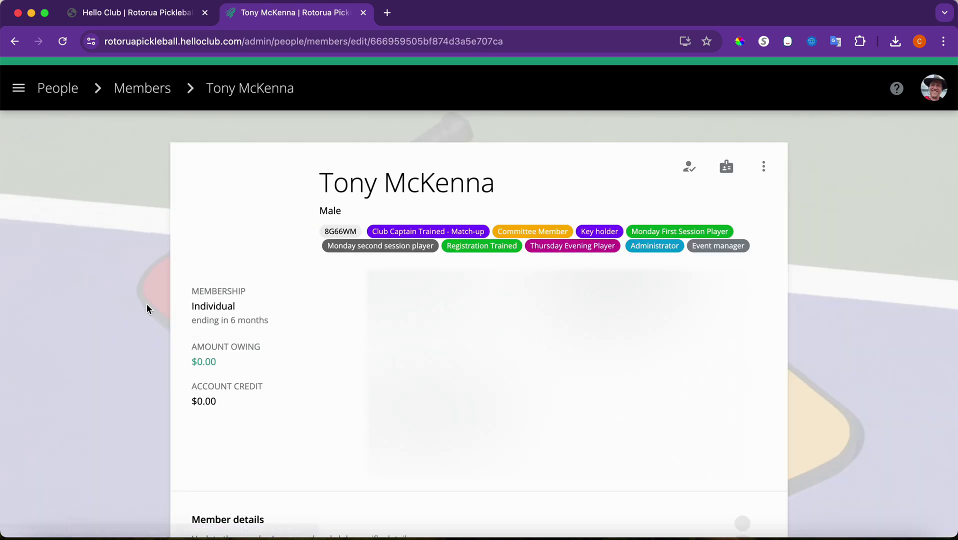
pyautogui.scroll(-10, 146, 305)
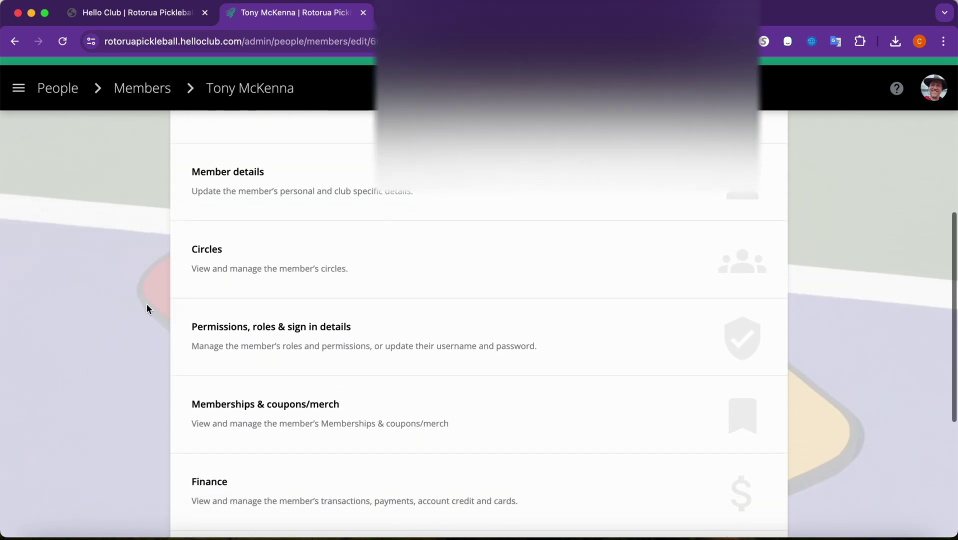
pyautogui.click(265, 397)
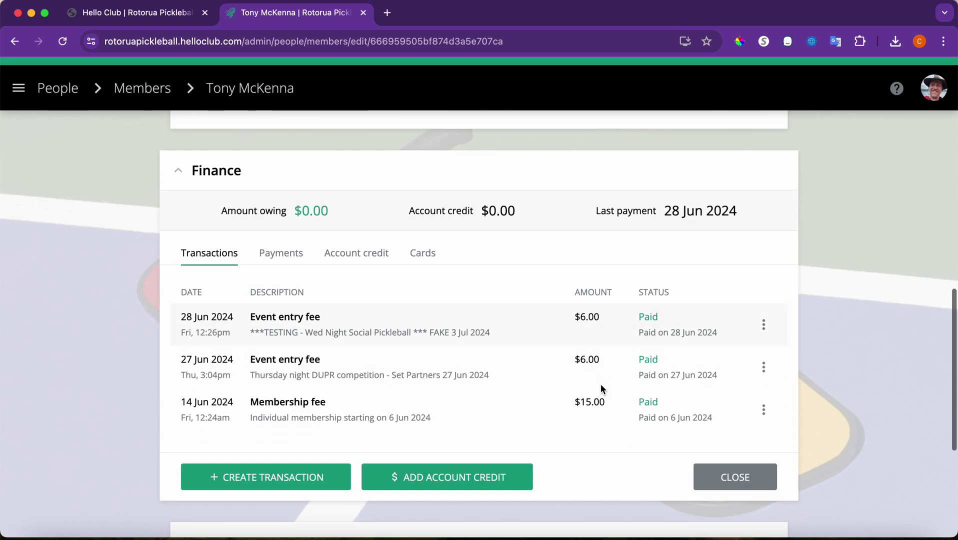
# - Remove the member's $6.00 test Wed Night Social Pickleball event entry fee transaction
pyautogui.click(763, 325)
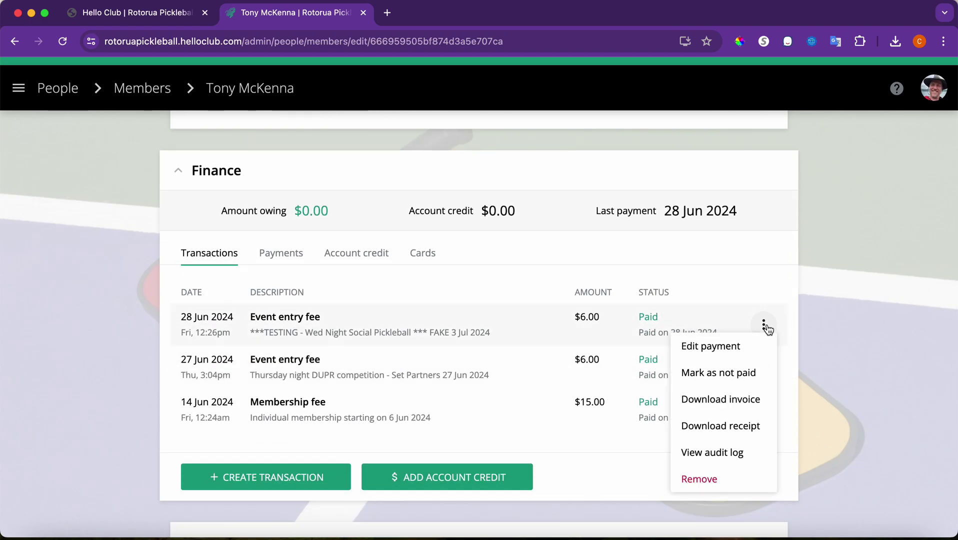
pyautogui.click(736, 478)
pyautogui.click(665, 363)
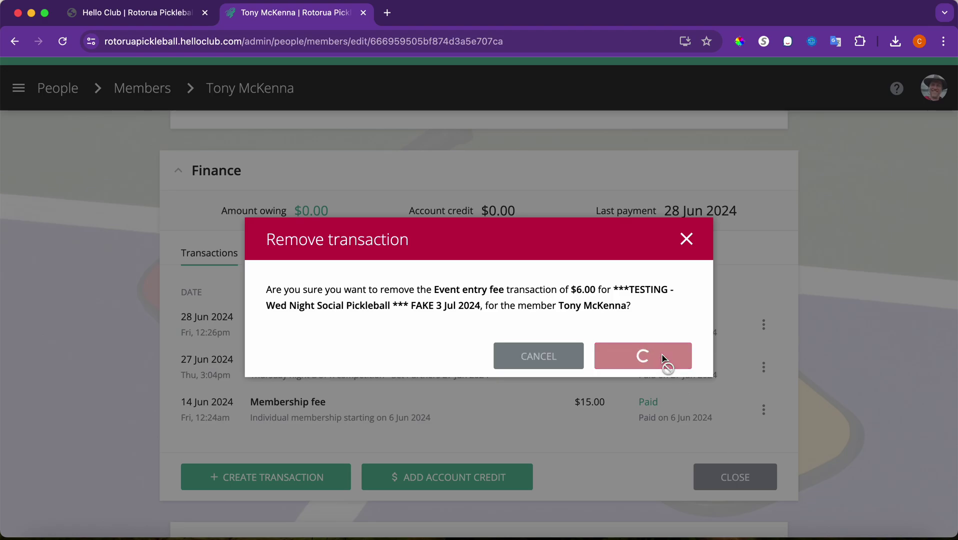
pyautogui.scroll(12, 261, 226)
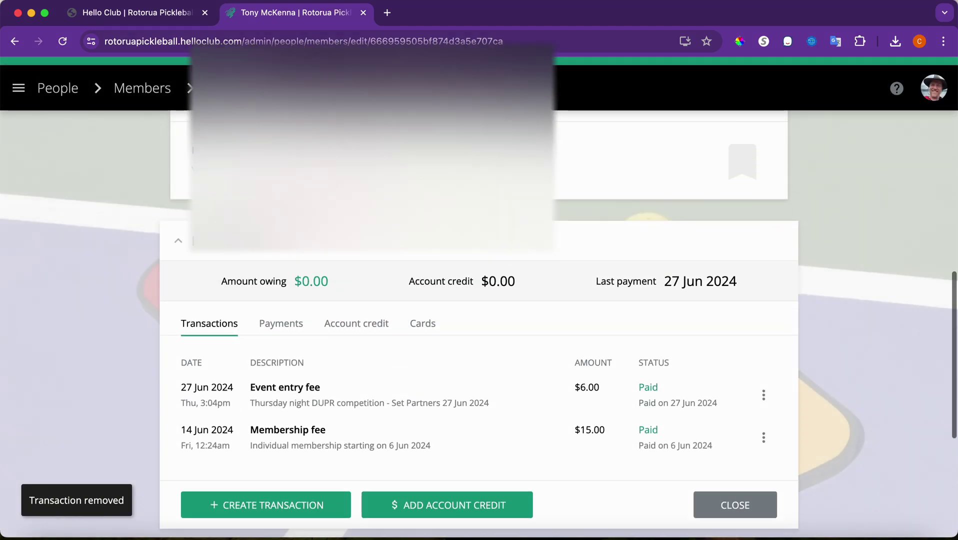
pyautogui.click(19, 88)
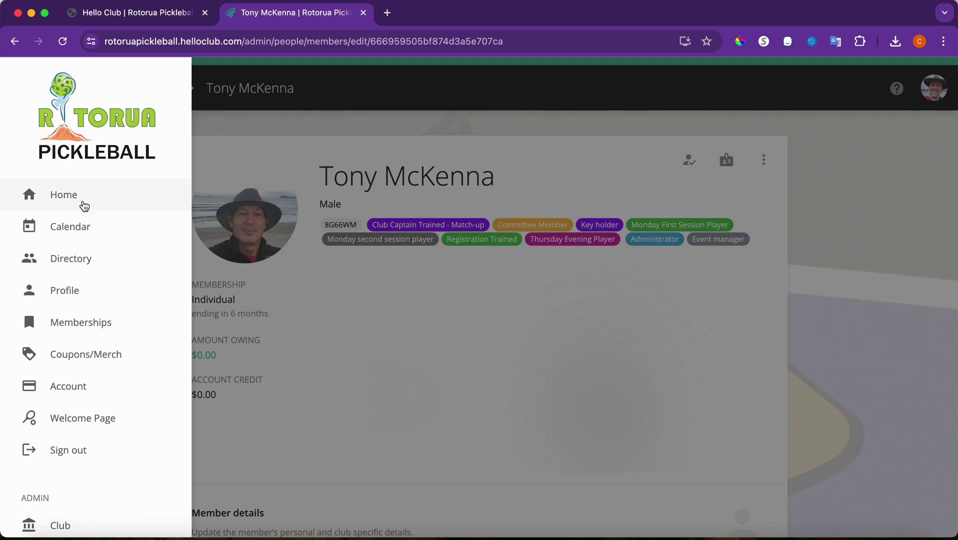
pyautogui.click(316, 128)
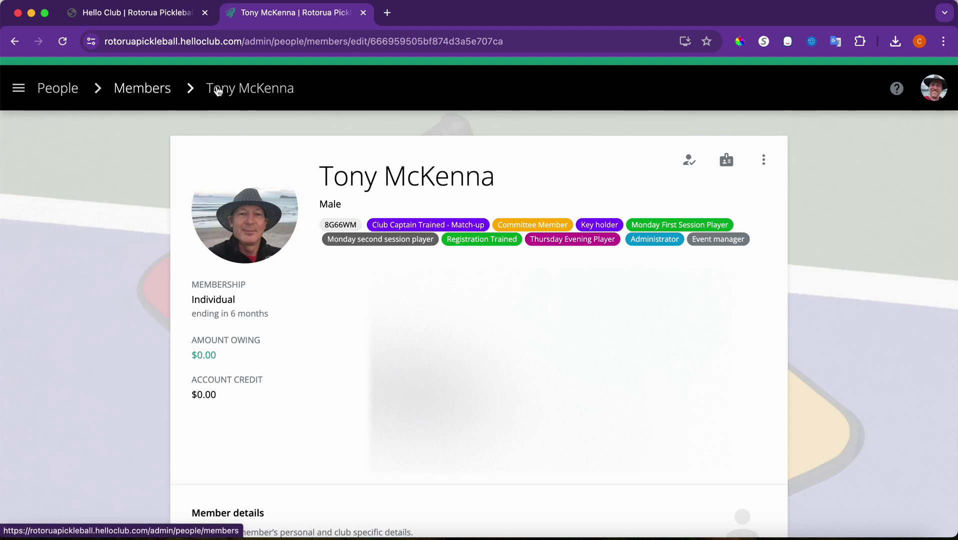
# - Find the first member again and show their Coupons/merch, with cards at 6/12, 5/12 and 4/12
pyautogui.click(70, 88)
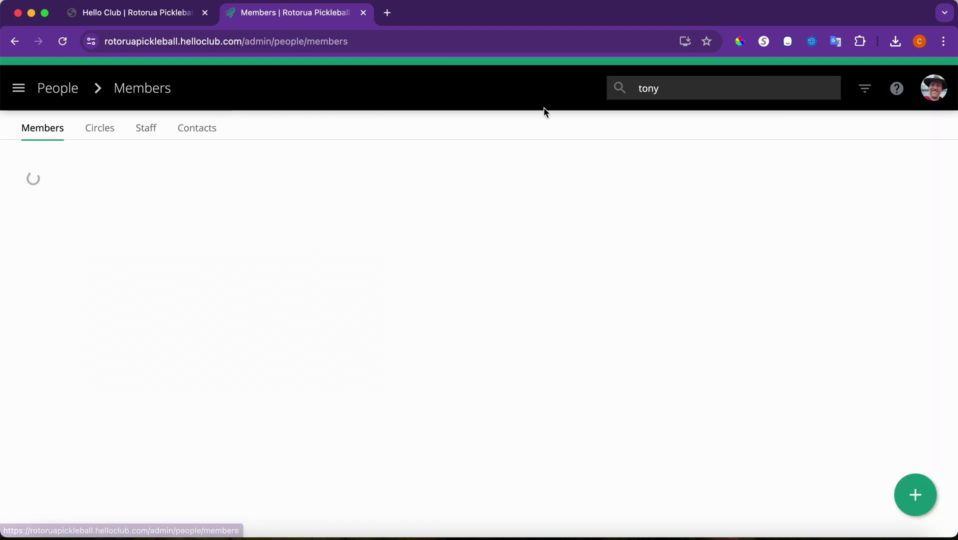
pyautogui.click(689, 96)
pyautogui.write('duck')
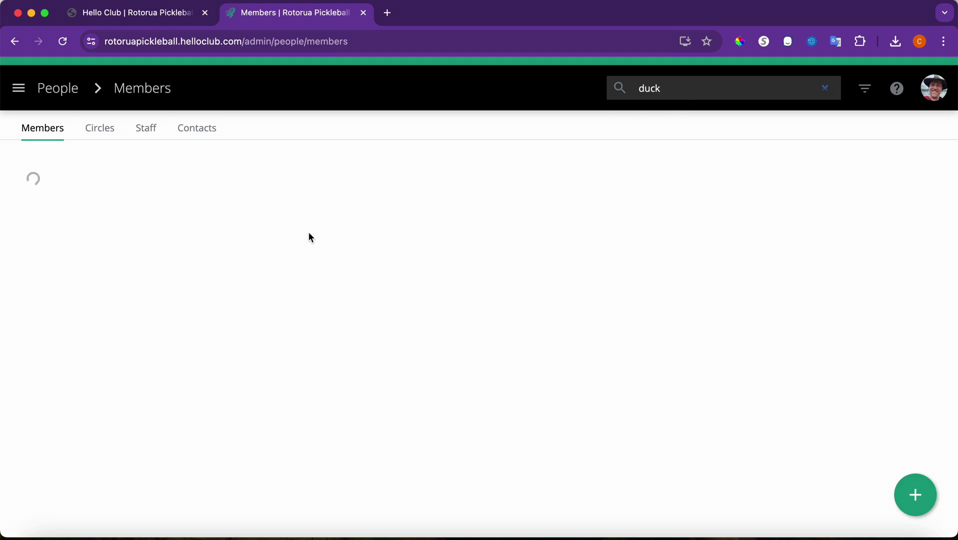
pyautogui.click(167, 274)
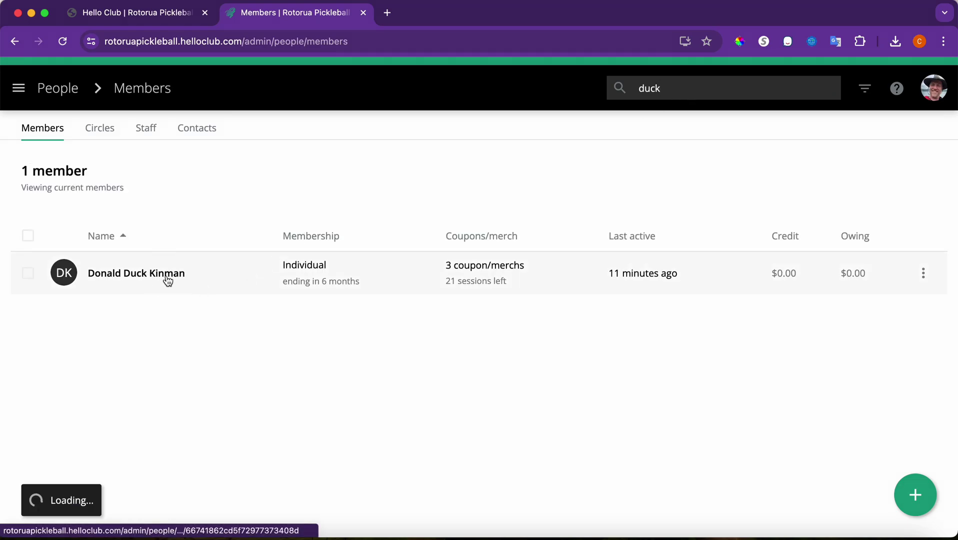
pyautogui.scroll(-6, 295, 383)
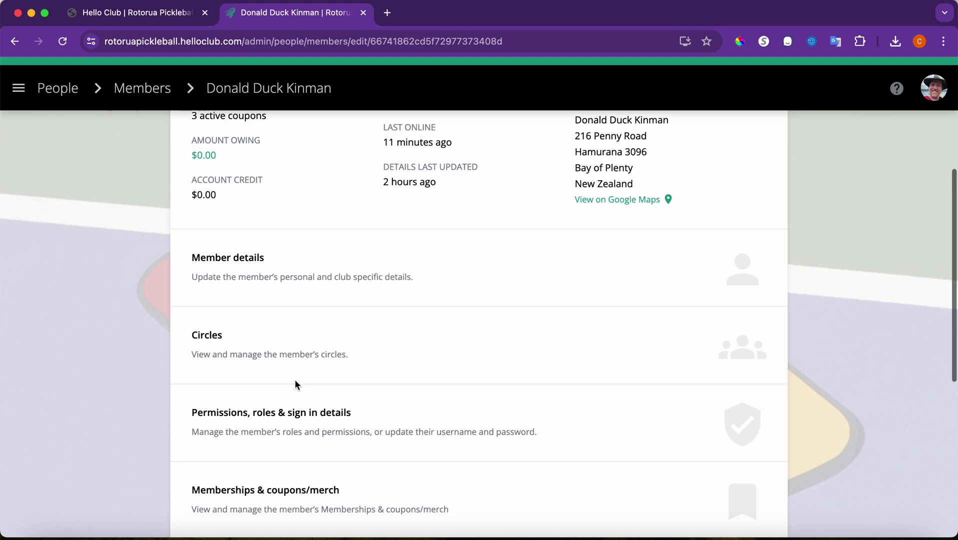
pyautogui.click(265, 420)
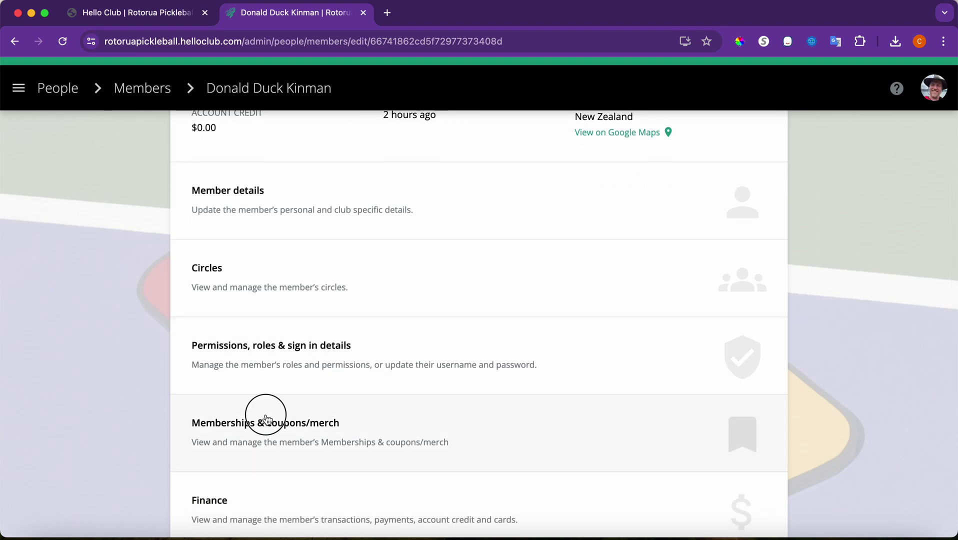
pyautogui.scroll(-3, 265, 419)
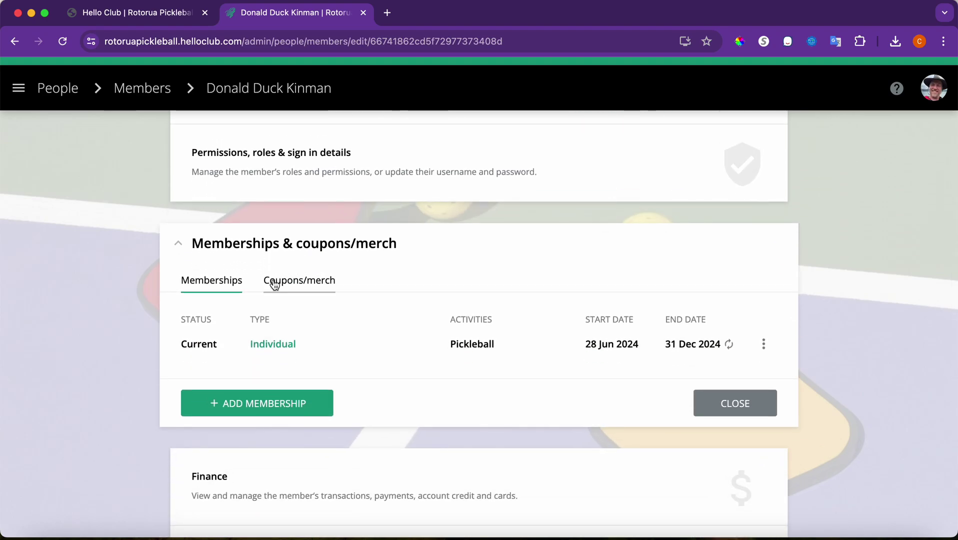
pyautogui.click(289, 284)
pyautogui.scroll(-1, 379, 368)
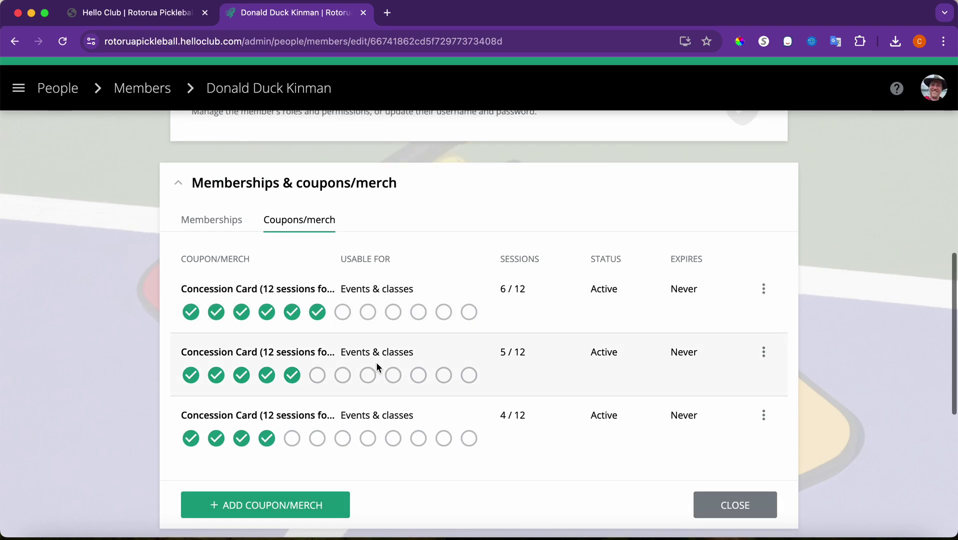
# - Add a Concession Card (12 sessions for $60) to the member without emailing them
pyautogui.click(298, 498)
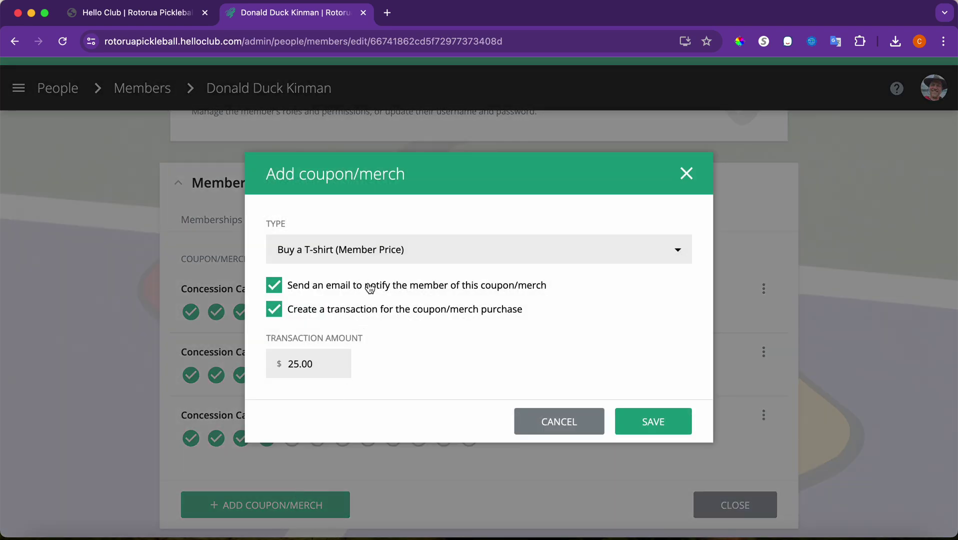
pyautogui.click(334, 256)
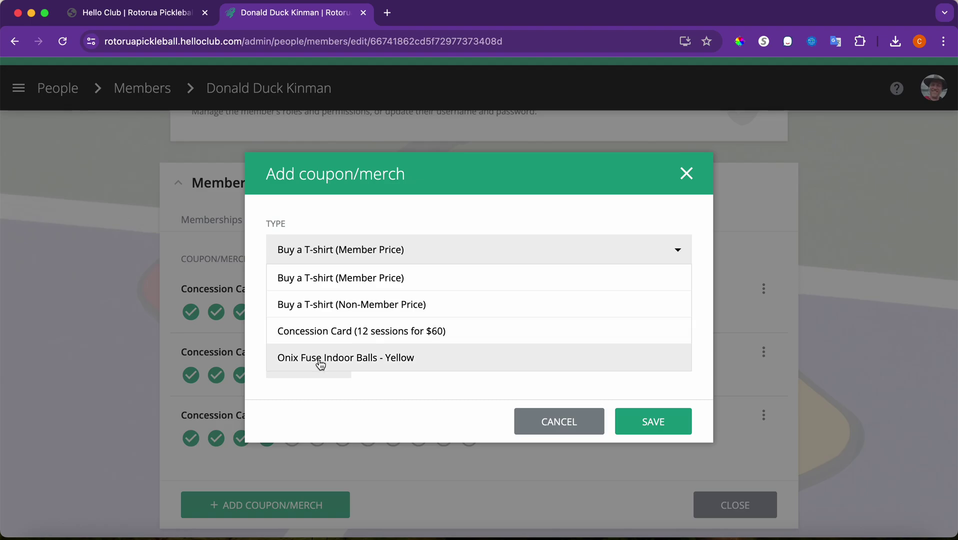
pyautogui.click(328, 332)
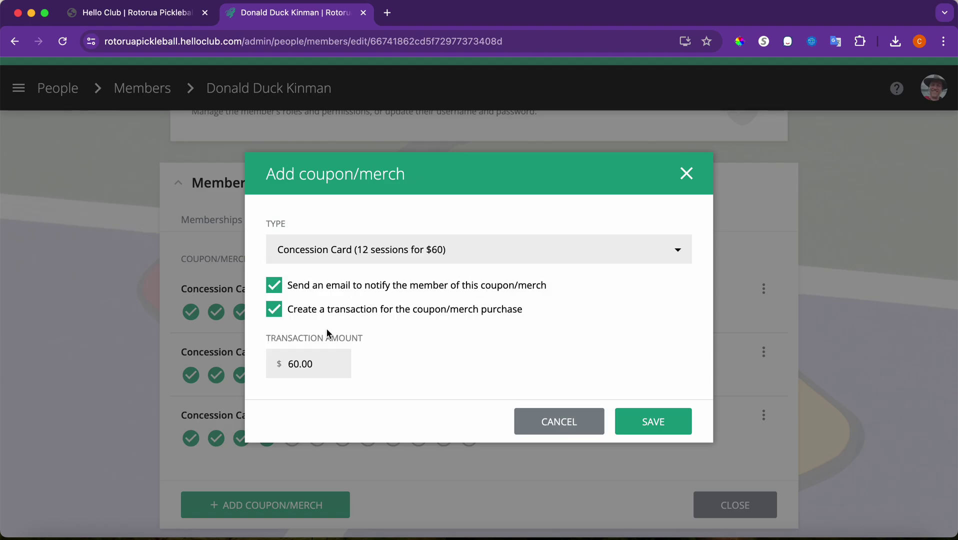
pyautogui.click(279, 286)
pyautogui.click(674, 427)
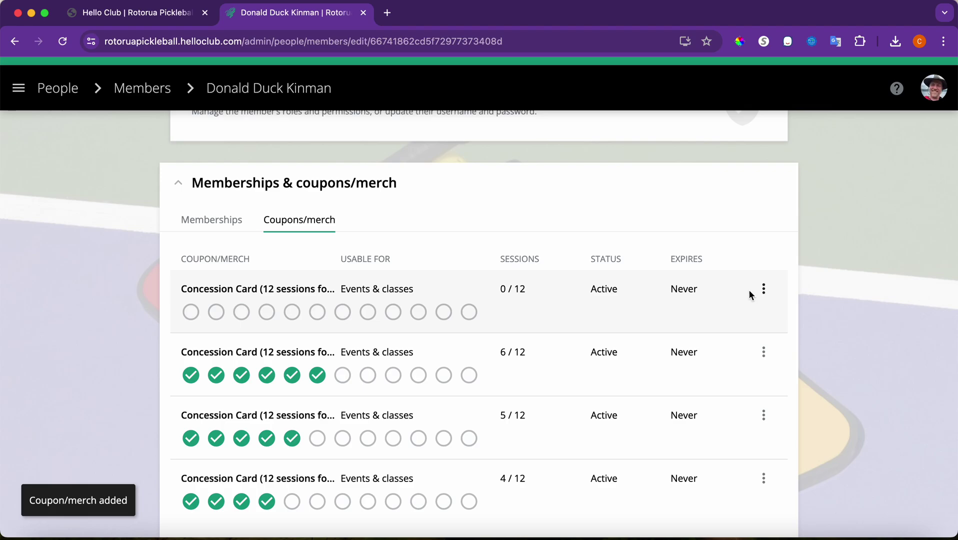
# - Remove the 0/12, 6/12 and 5/12 Concession Cards, keeping only the 4/12 card
pyautogui.click(768, 296)
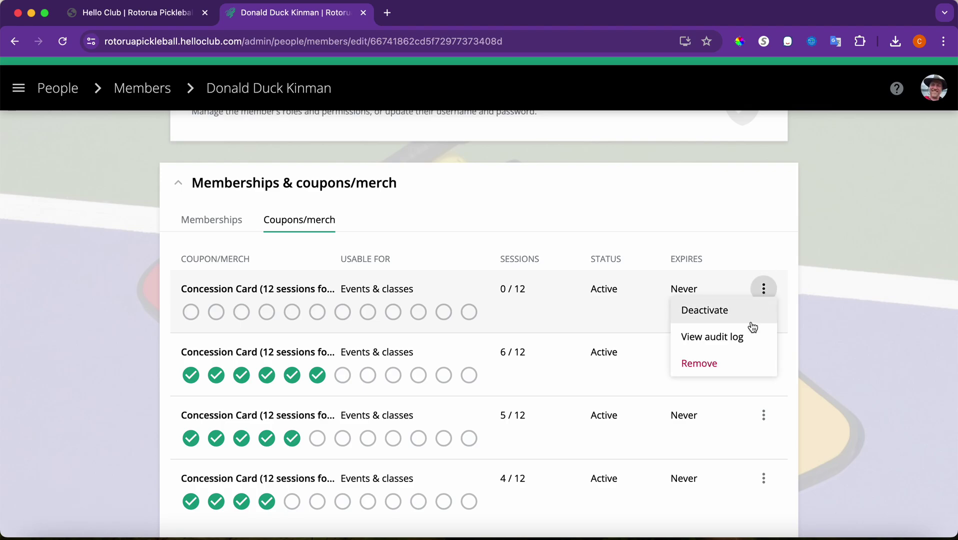
pyautogui.click(738, 362)
pyautogui.click(661, 366)
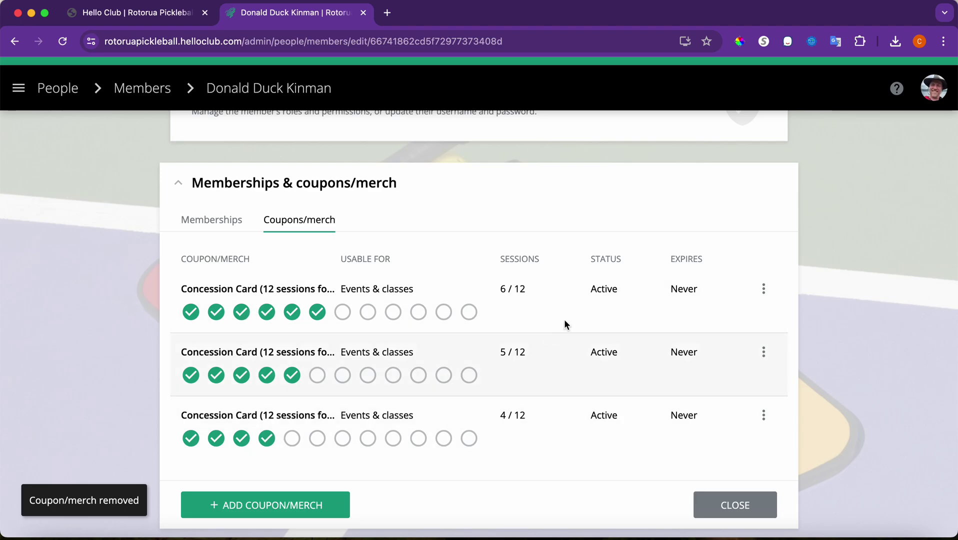
pyautogui.click(730, 363)
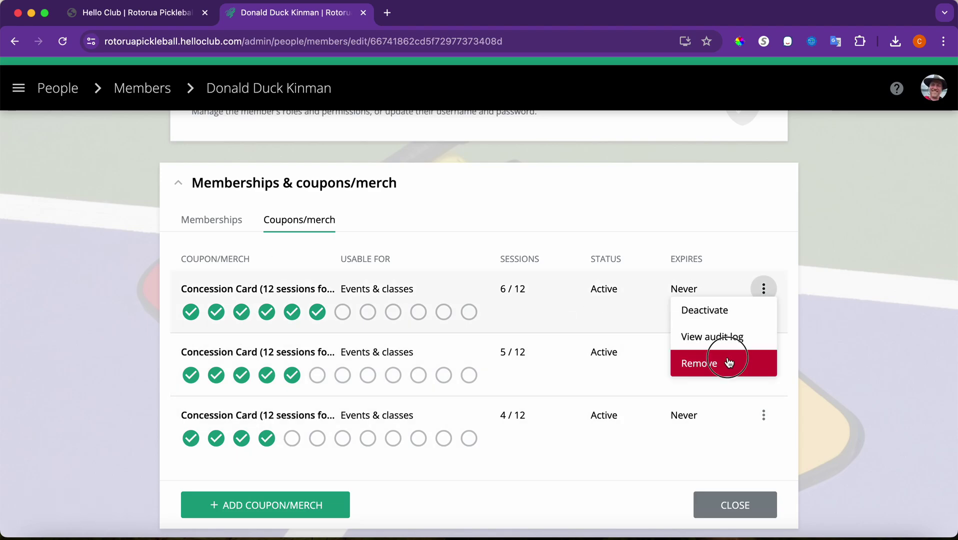
pyautogui.click(672, 353)
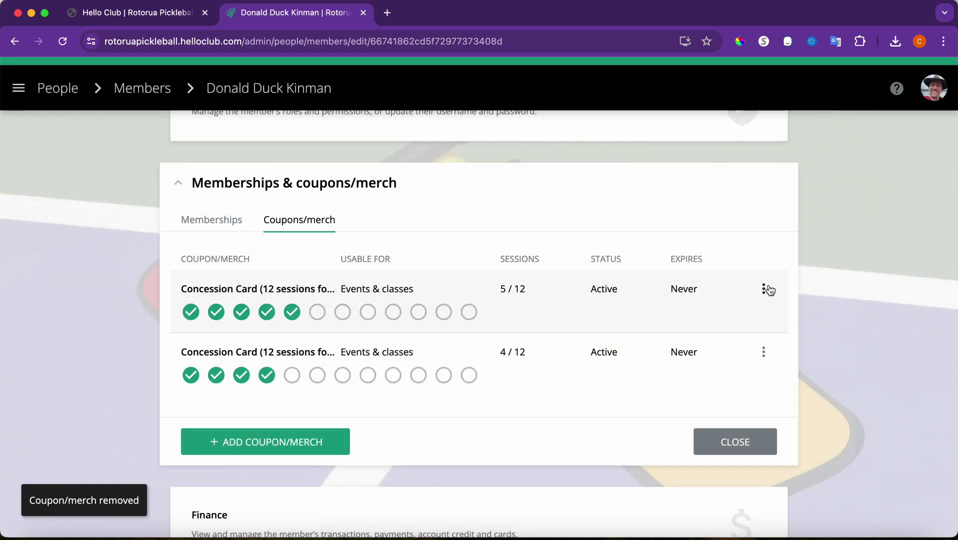
pyautogui.click(764, 288)
pyautogui.click(738, 362)
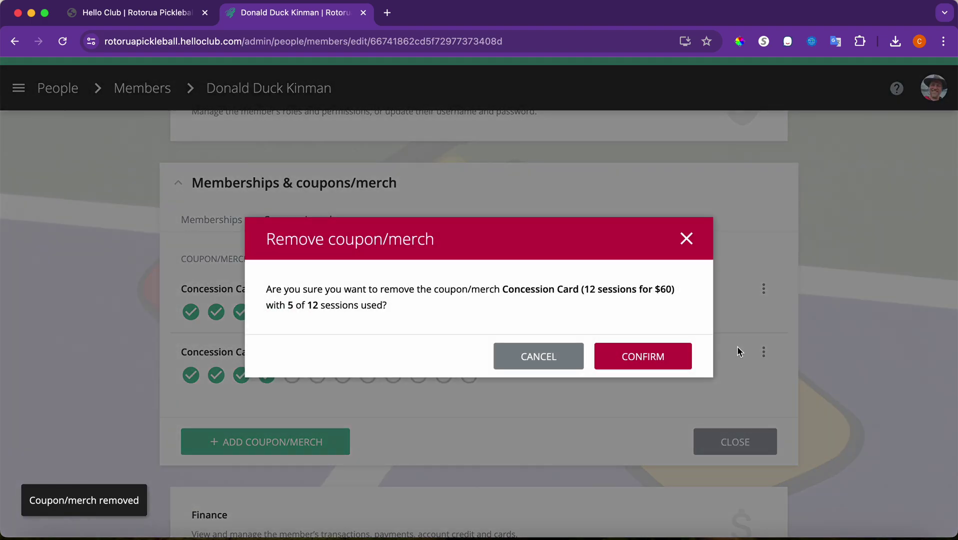
pyautogui.click(681, 356)
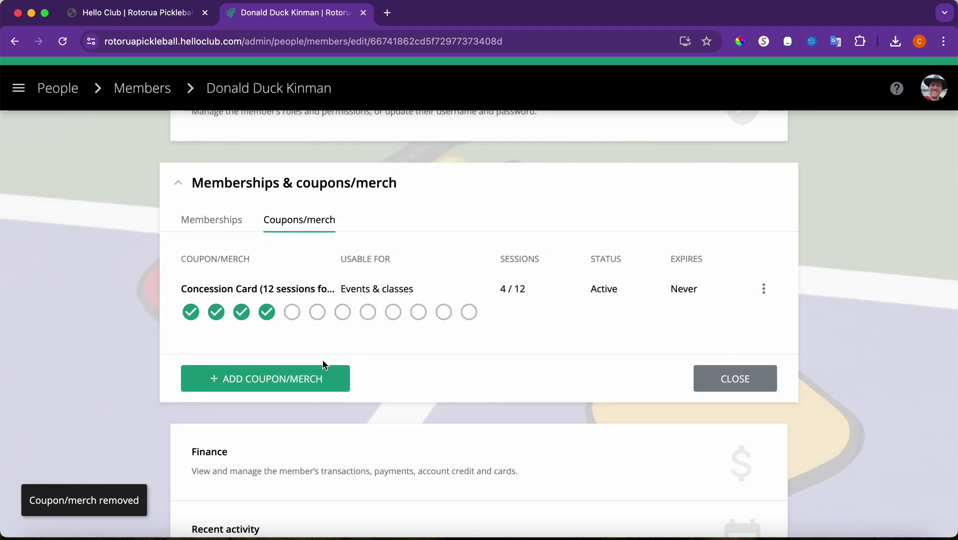
# - Add a Concession Card (12 sessions for $60) with no purchase transaction and no email notification
pyautogui.click(307, 377)
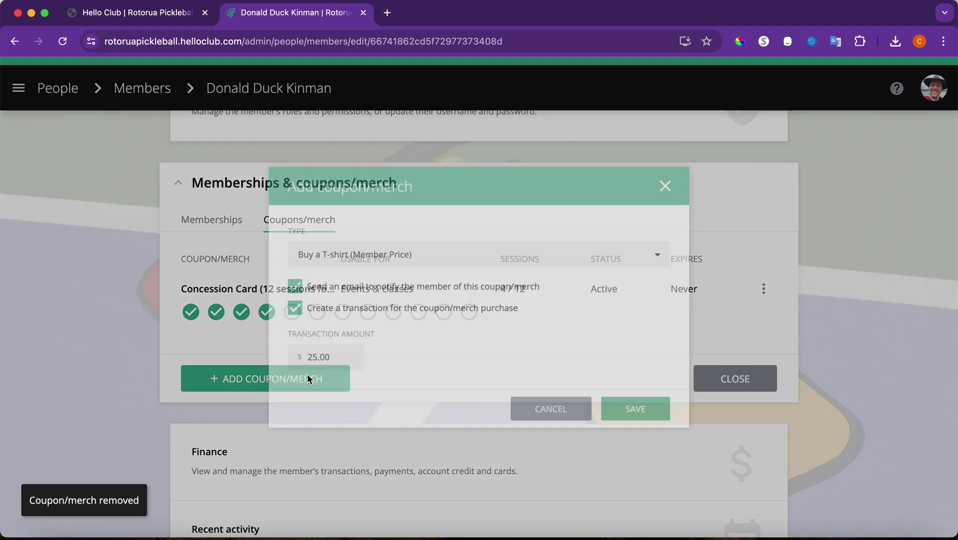
pyautogui.click(355, 248)
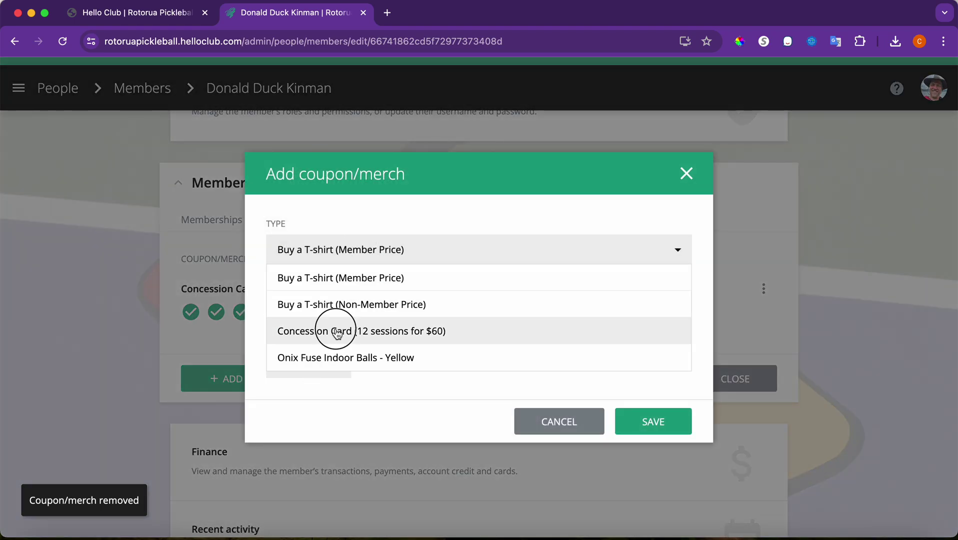
pyautogui.click(334, 330)
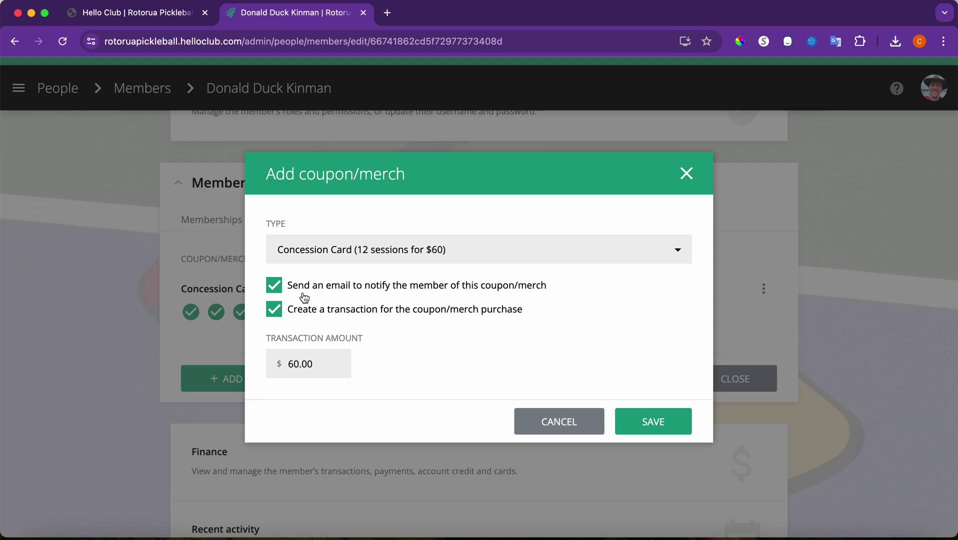
pyautogui.click(276, 311)
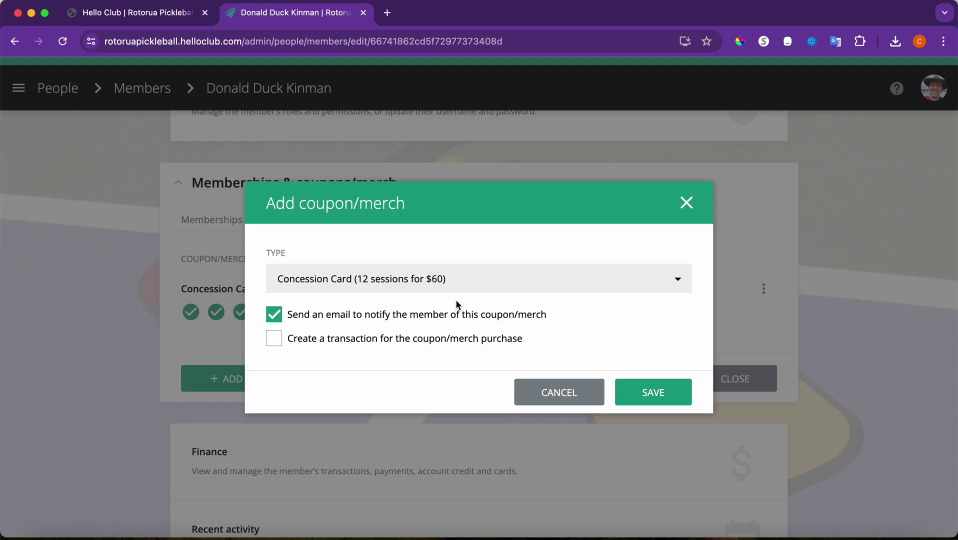
pyautogui.click(281, 317)
pyautogui.click(660, 398)
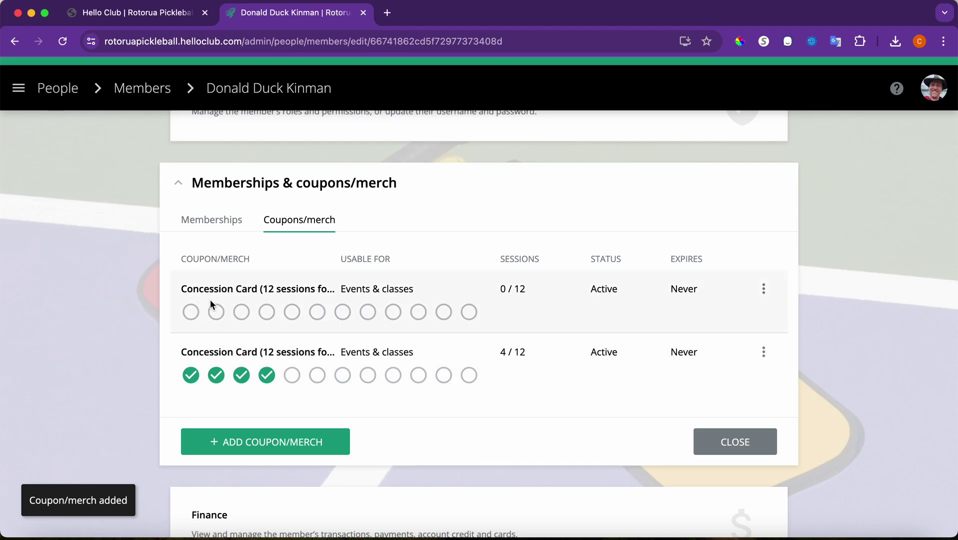
# - Deduct 6 sessions from the new card for a physical-card transfer, leaving it at 6/12
pyautogui.click(192, 312)
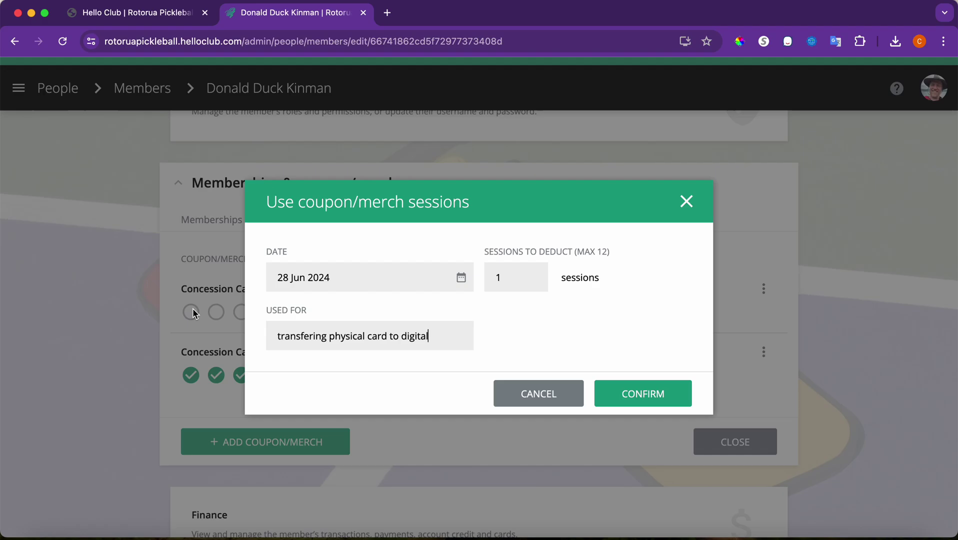
pyautogui.click(688, 204)
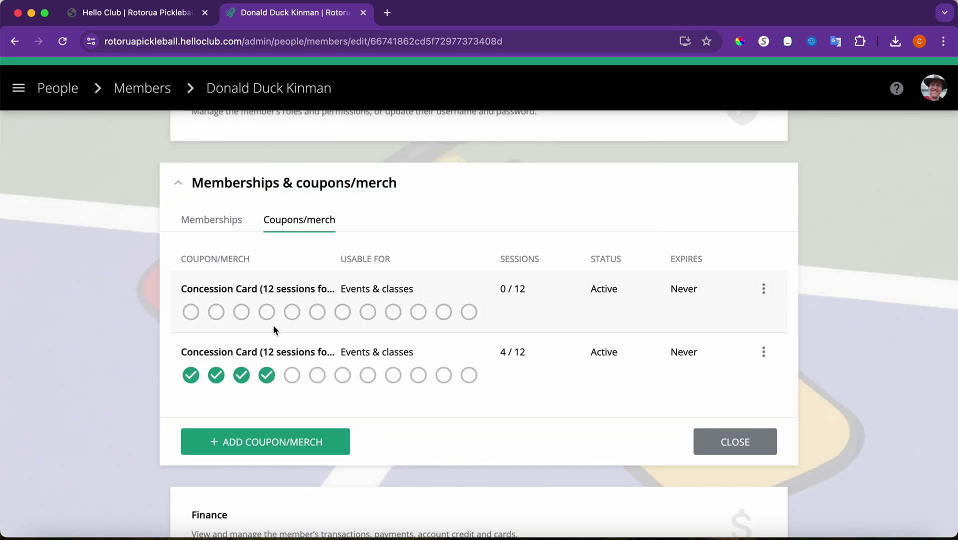
pyautogui.click(317, 312)
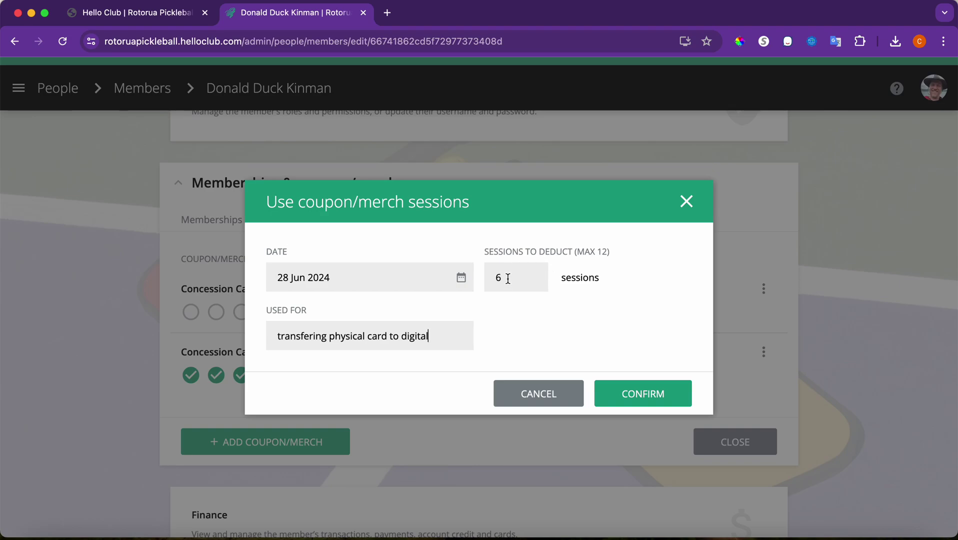
pyautogui.click(508, 279)
pyautogui.click(645, 396)
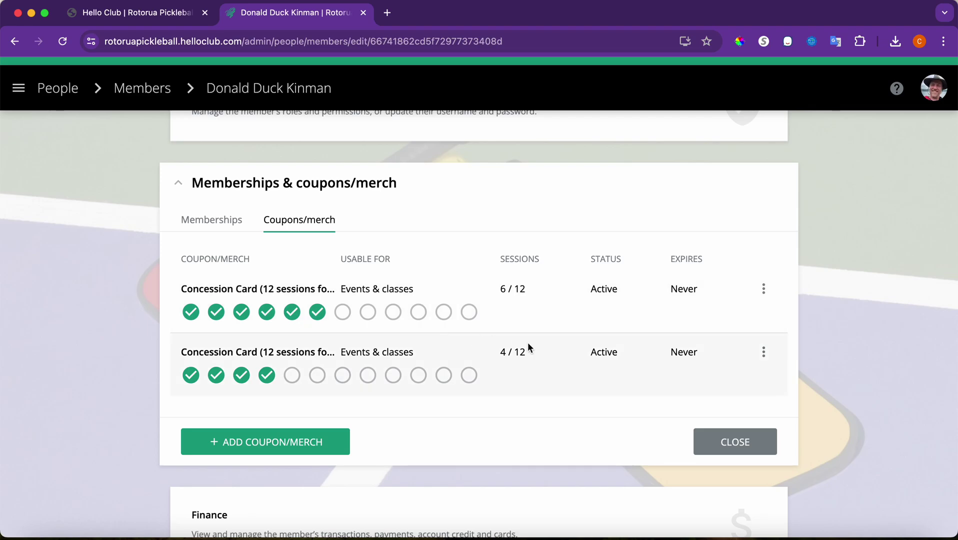
# - Close the coupons panel and go to the Finance Payments list
pyautogui.click(729, 442)
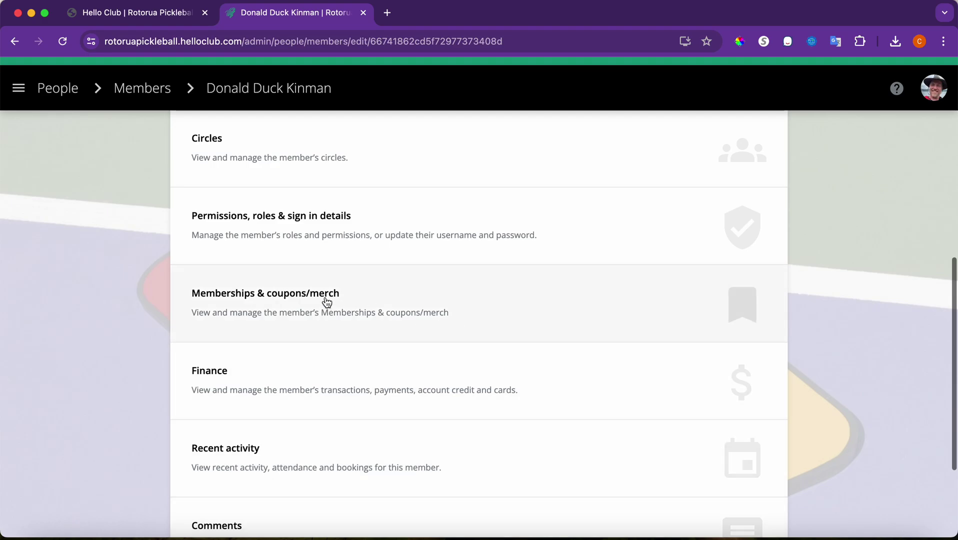
pyautogui.scroll(2, 326, 302)
pyautogui.scroll(5, 327, 302)
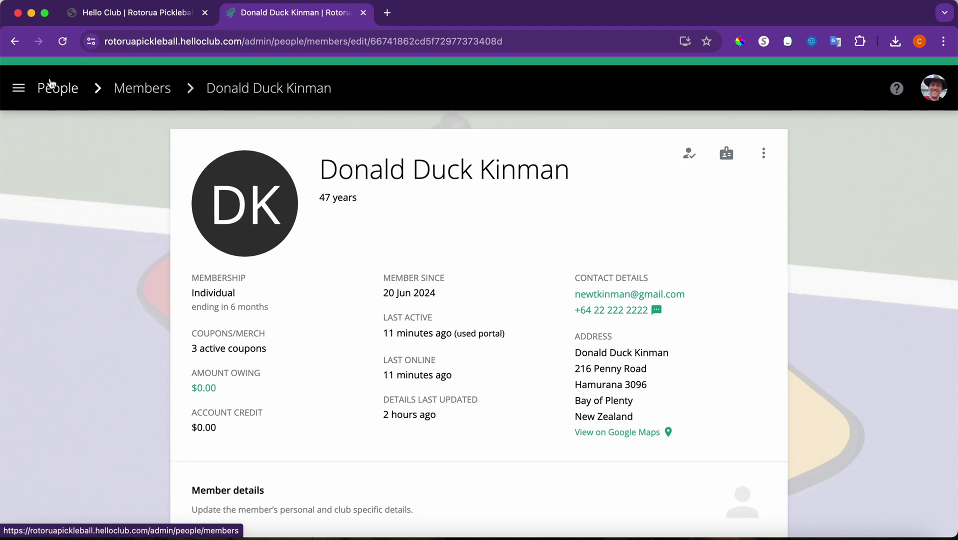
pyautogui.click(24, 89)
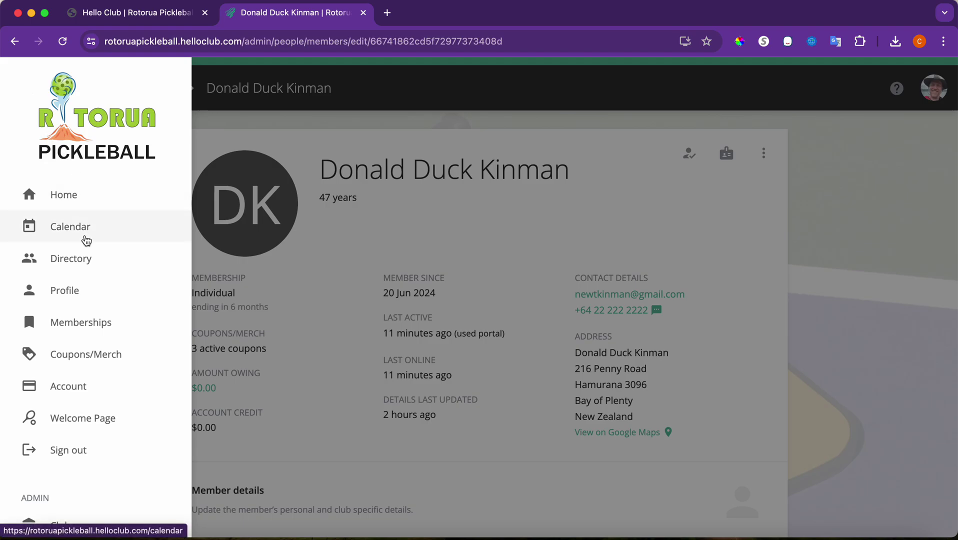
pyautogui.scroll(-8, 86, 240)
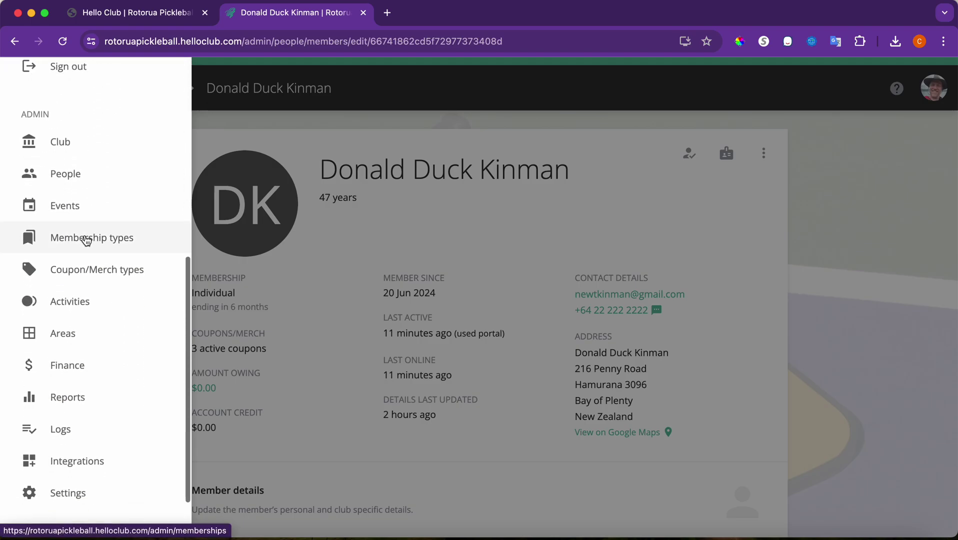
pyautogui.click(87, 368)
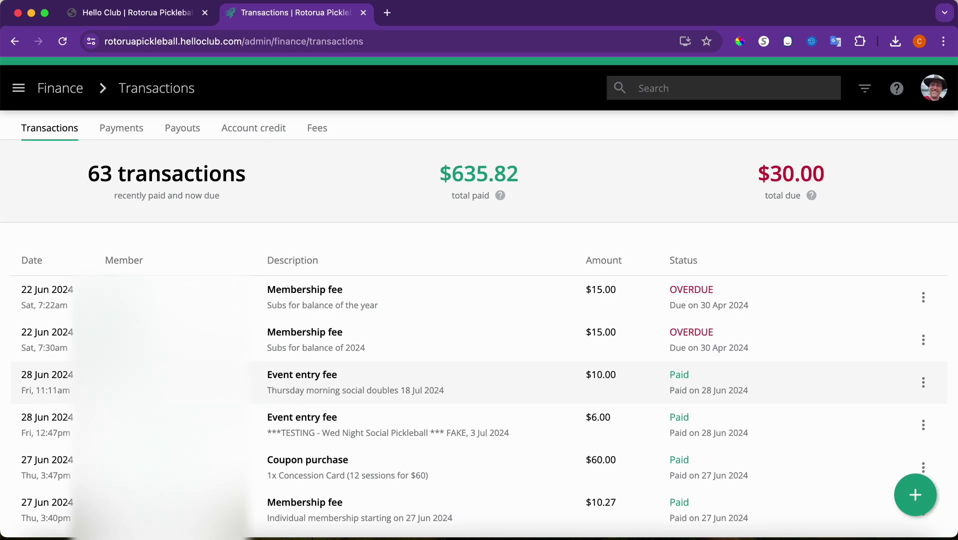
pyautogui.click(121, 131)
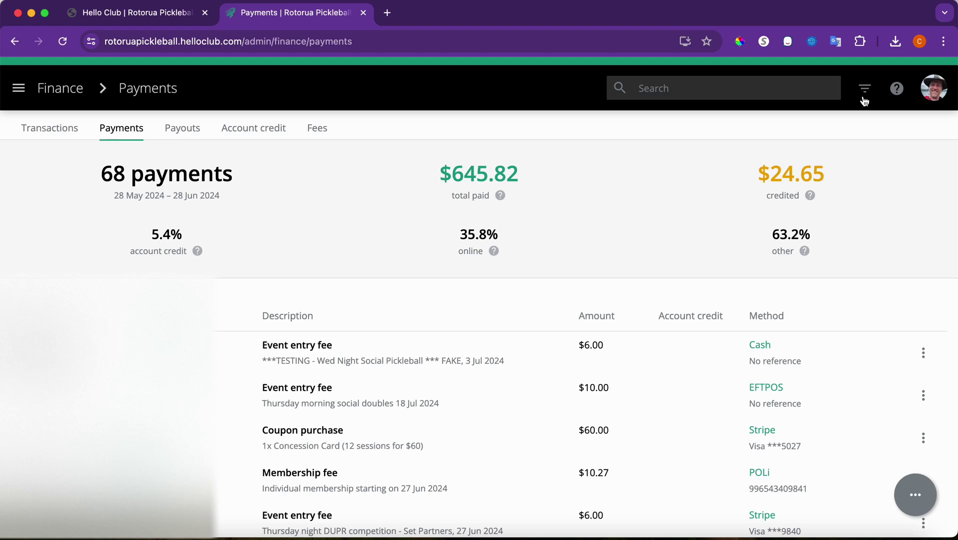
# - Filter payments from 28 Jun 2024 to cash only, leaving one $6.00 payment
pyautogui.click(864, 90)
pyautogui.click(802, 202)
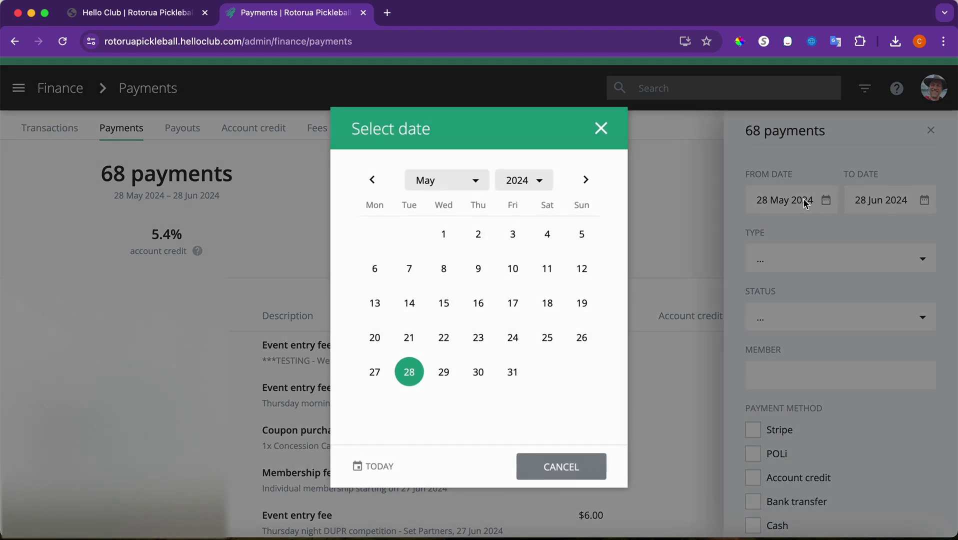
pyautogui.click(381, 461)
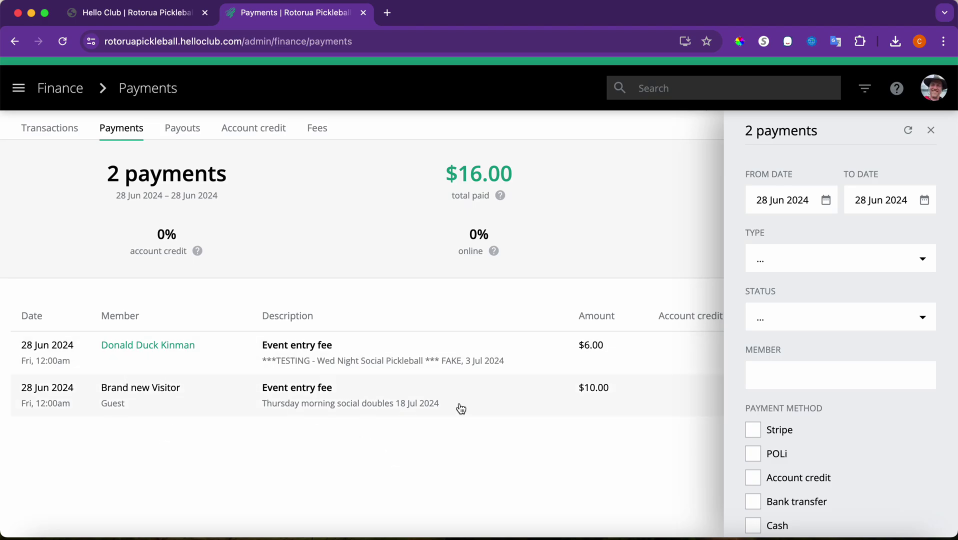
pyautogui.scroll(-2, 759, 457)
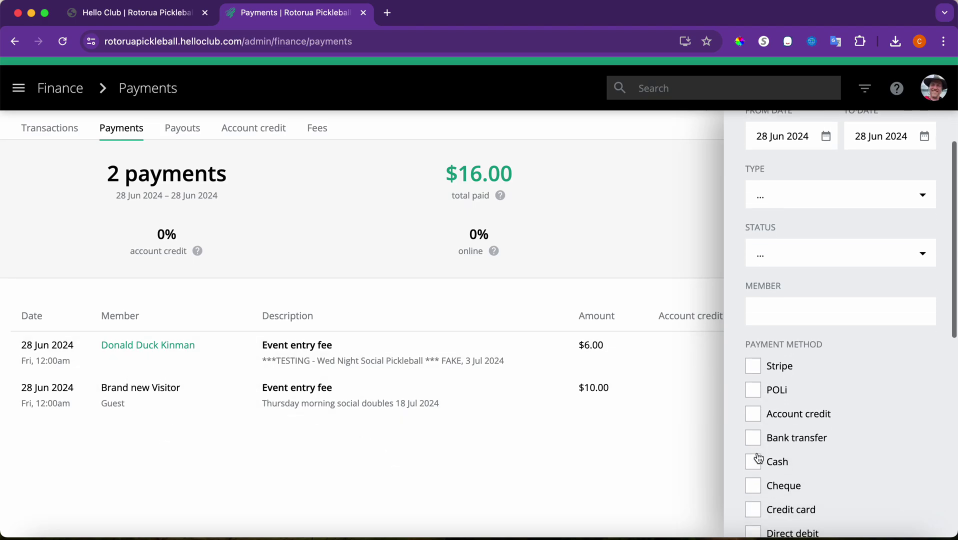
pyautogui.click(755, 462)
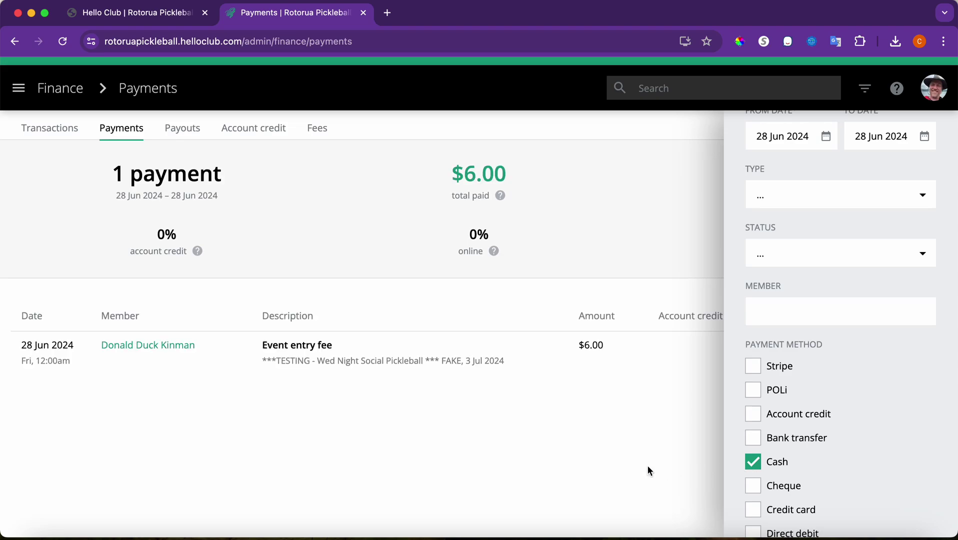
pyautogui.scroll(2, 945, 211)
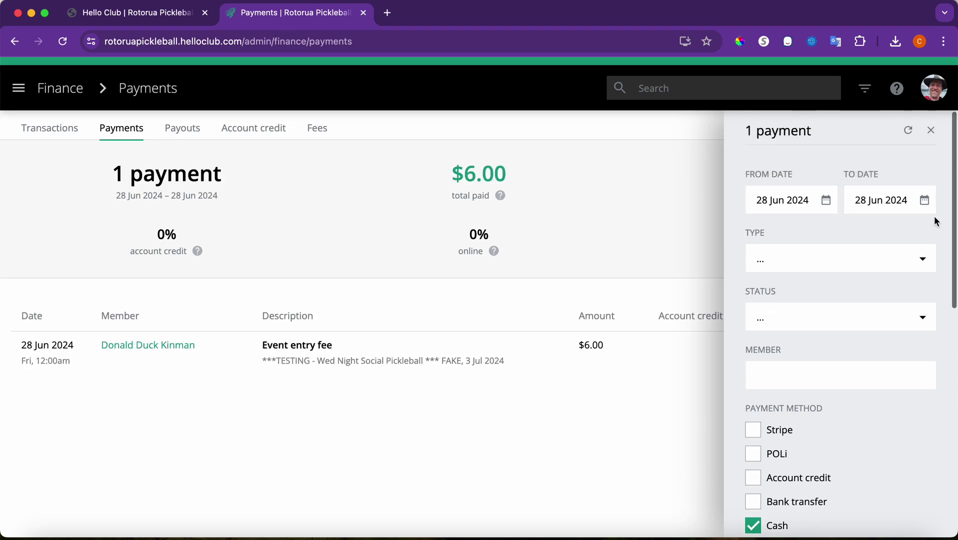
pyautogui.click(932, 132)
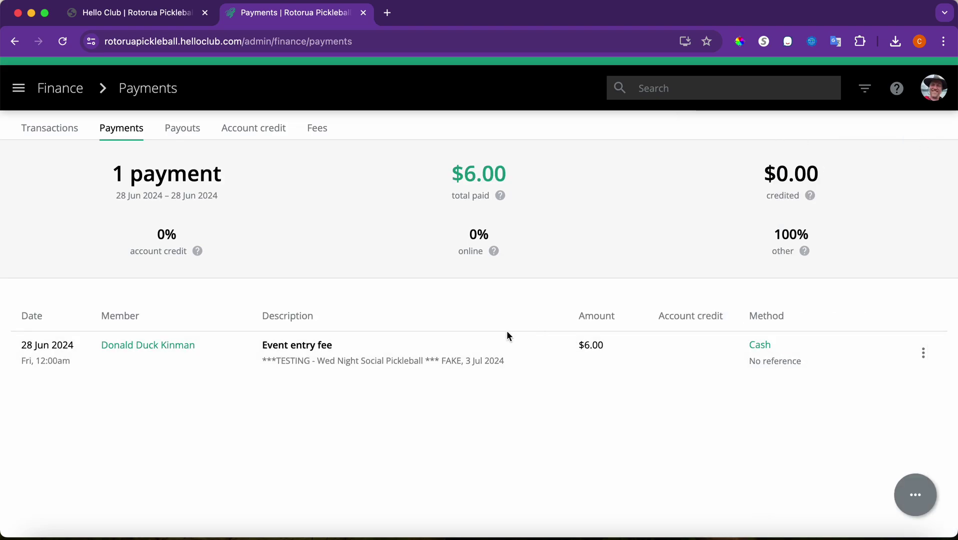